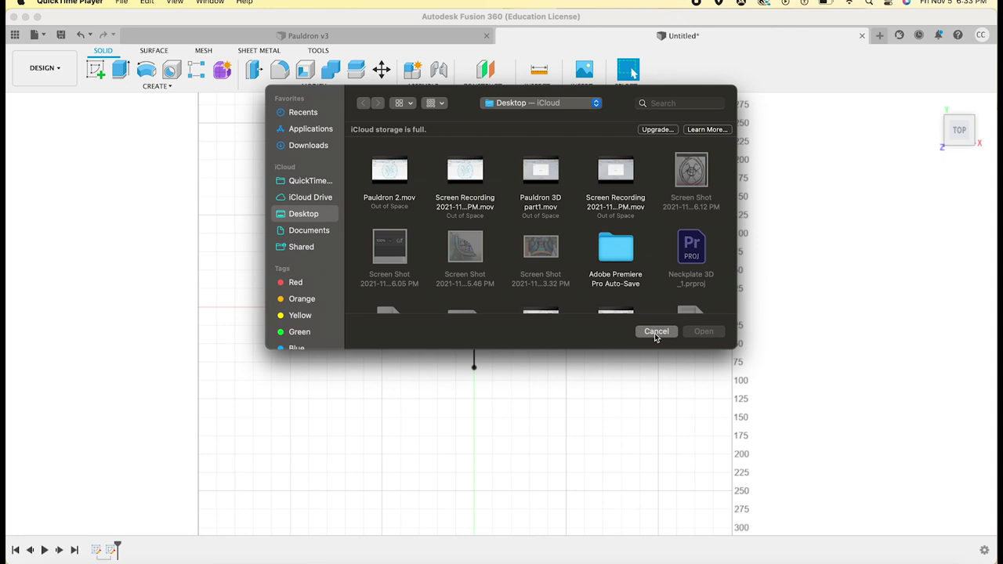
Insert the breastplate reference screenshot from the computer as a canvas on the sketch plane.
left_click(656, 331)
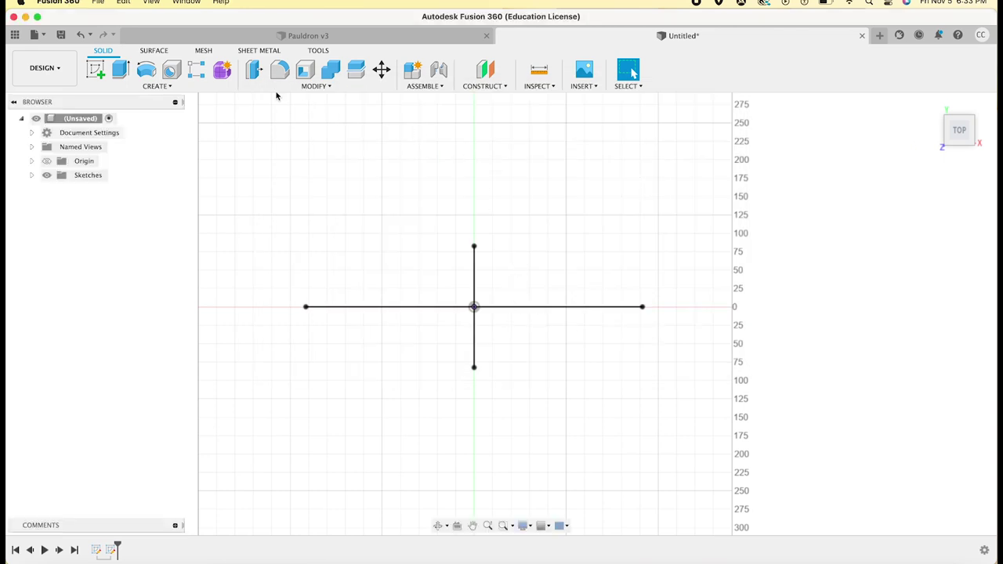
left_click(582, 86)
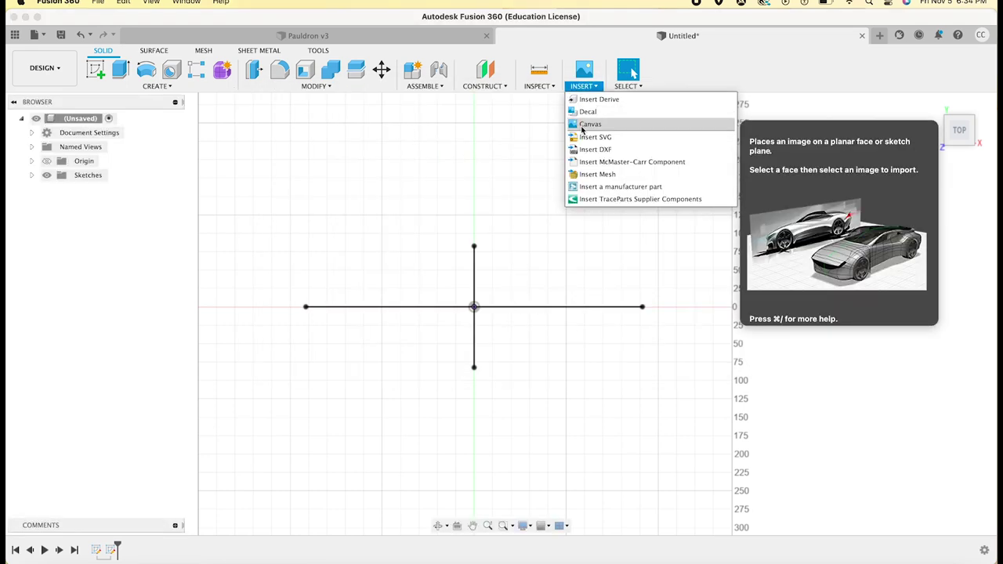
left_click(583, 123)
left_click(352, 401)
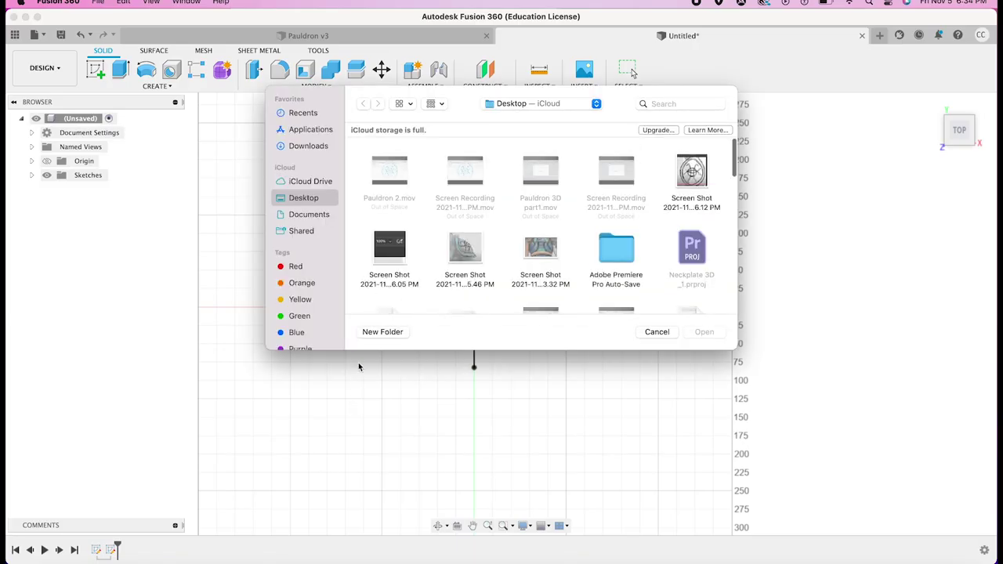
left_click(547, 249)
left_click(703, 336)
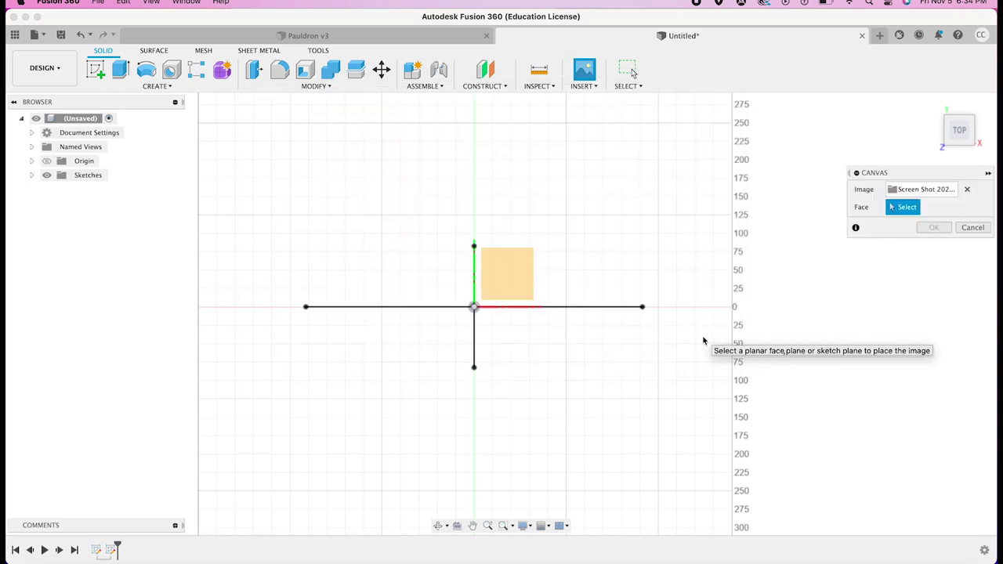
left_click(505, 286)
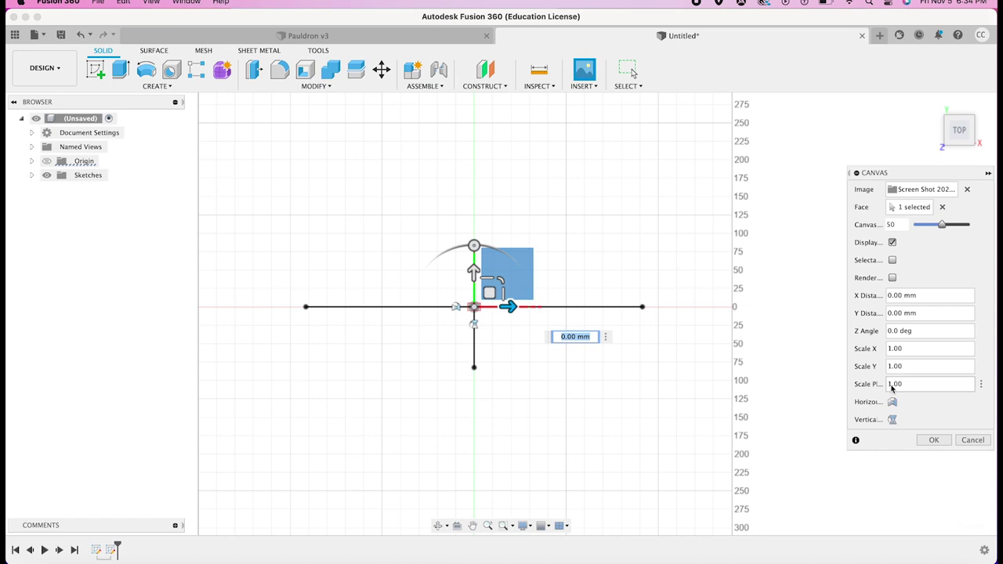
Scale the canvas image up to roughly 34 and confirm its placement.
type("5")
key("Return")
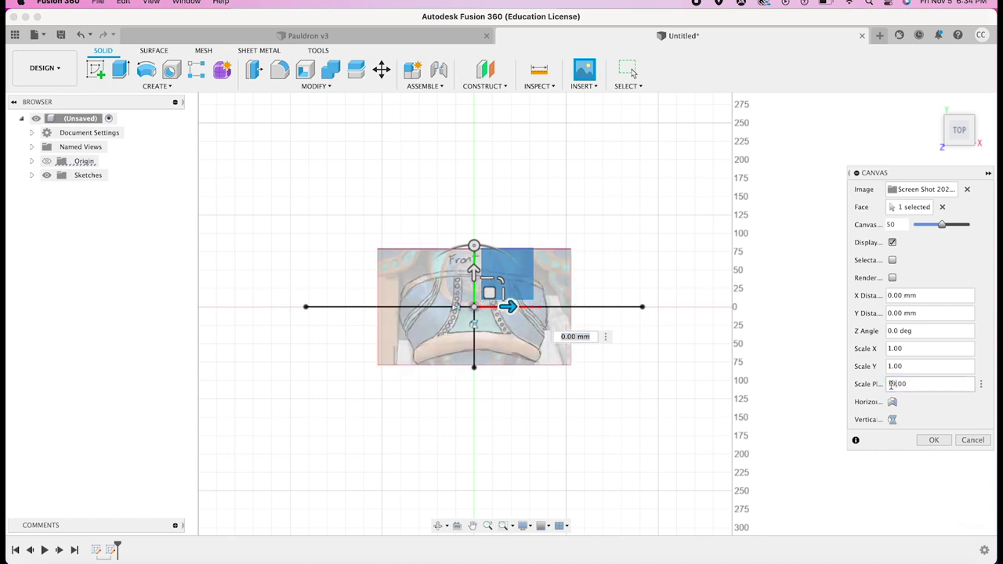
type("10")
key("Return")
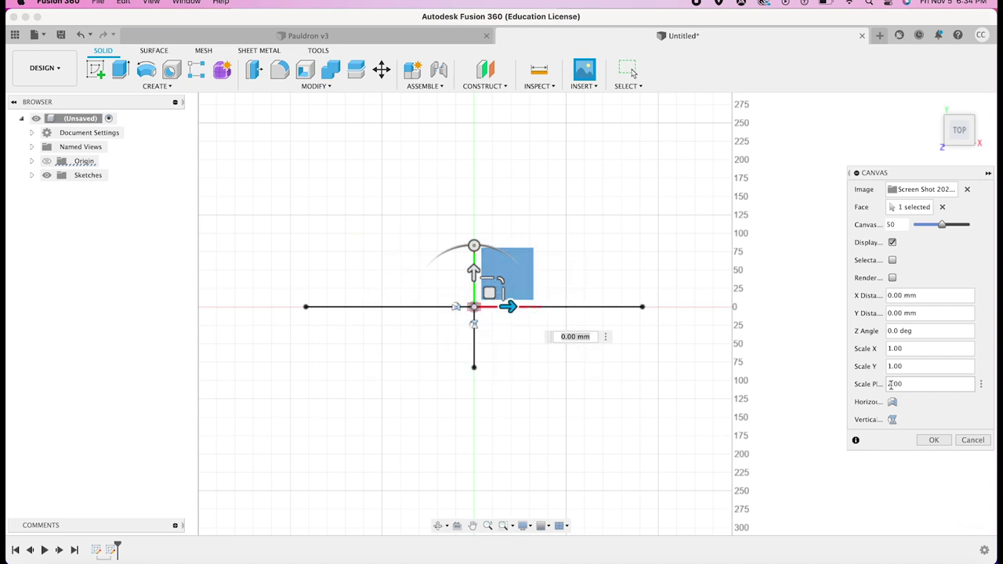
key("Return")
scroll(890, 384, "up", 5)
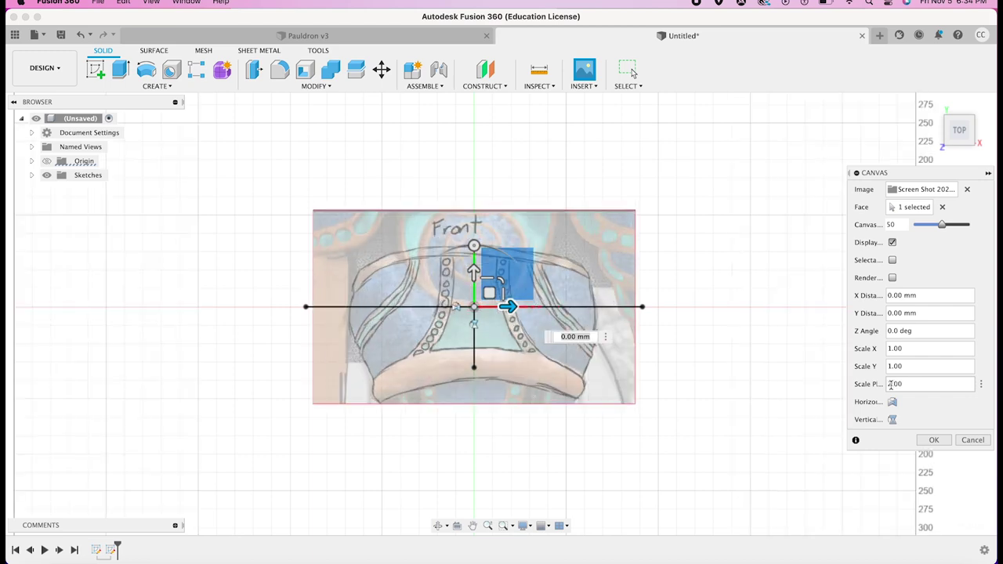
scroll(890, 383, "up", 2)
scroll(891, 384, "up", 2)
scroll(891, 384, "up", 5)
type("35")
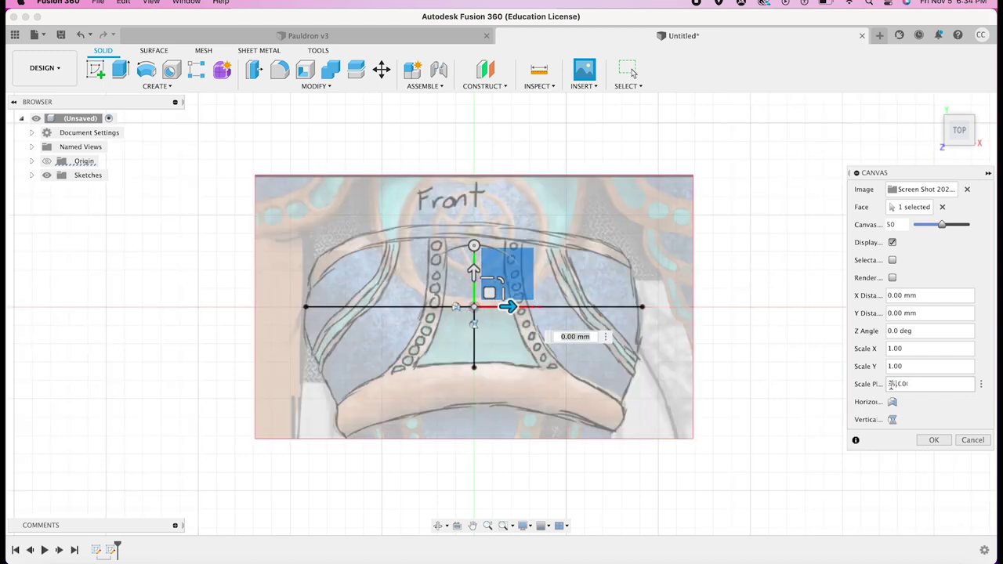
key("Return")
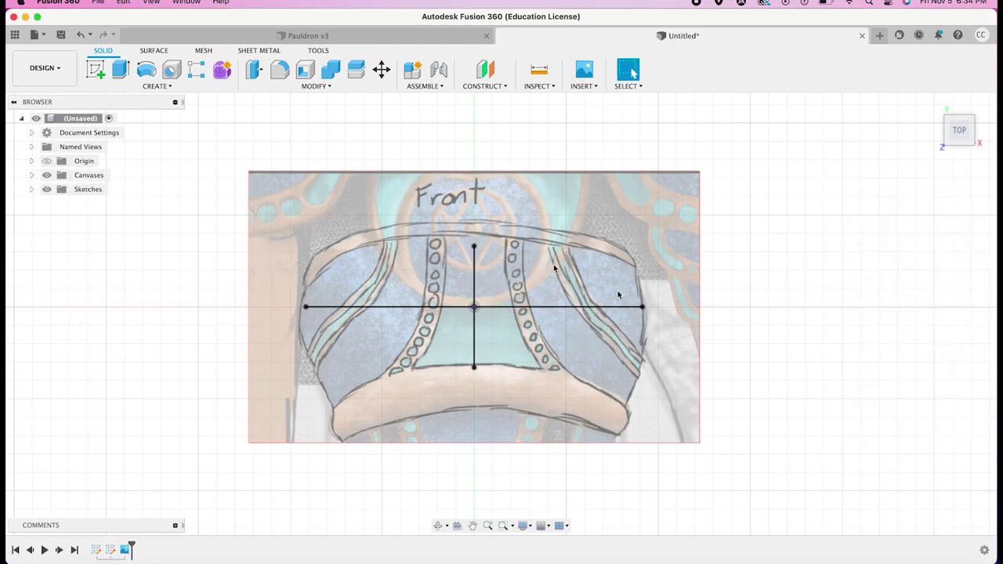
Save the design as 'breast plate 3d'.
key("super+s")
type("breast pla")
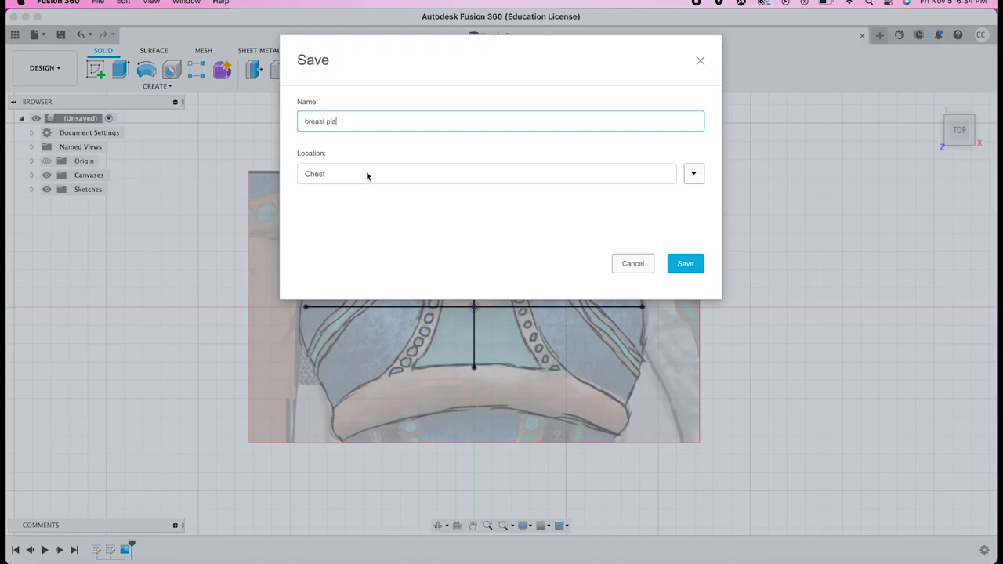
type("te 3d")
key("Return")
scroll(481, 291, "up", 3)
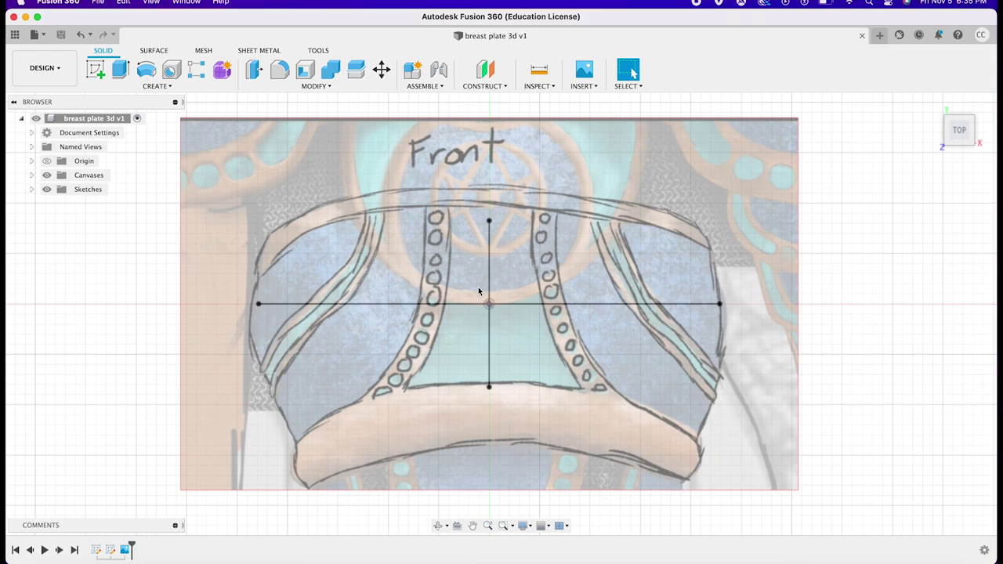
Draw vertical lines up from the left and right ends of the horizontal axis.
left_click(265, 269)
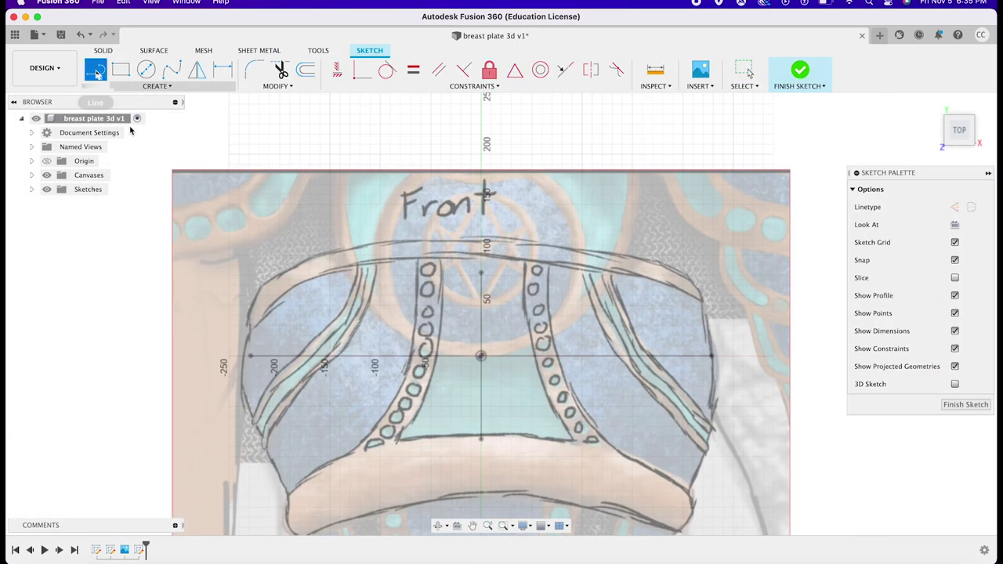
left_click(250, 275)
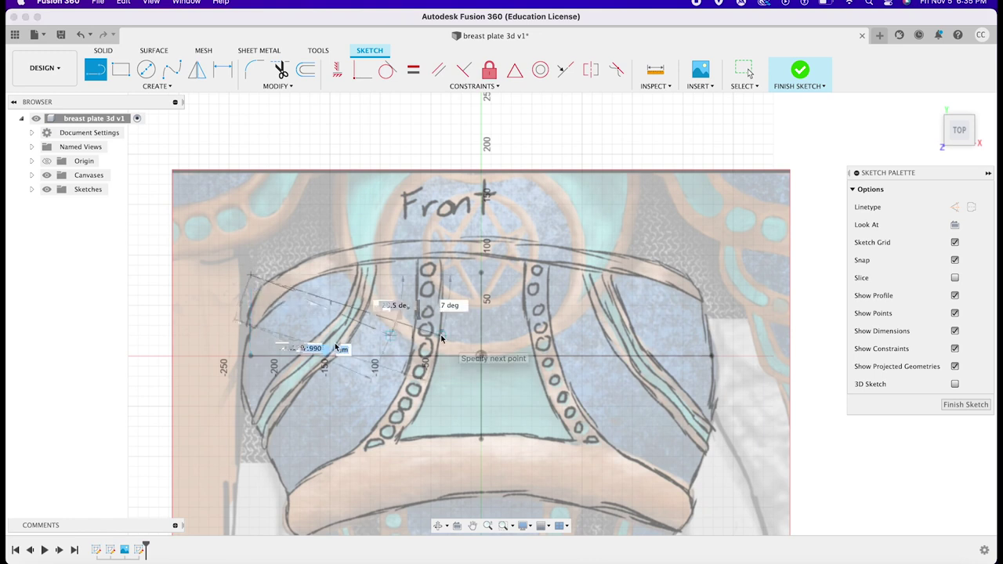
double_click(251, 357)
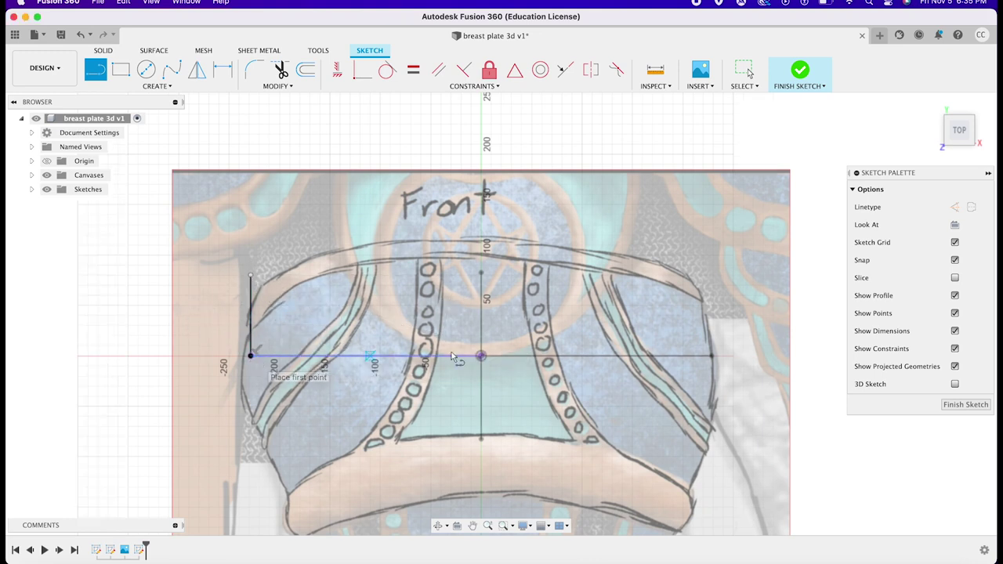
left_click(710, 357)
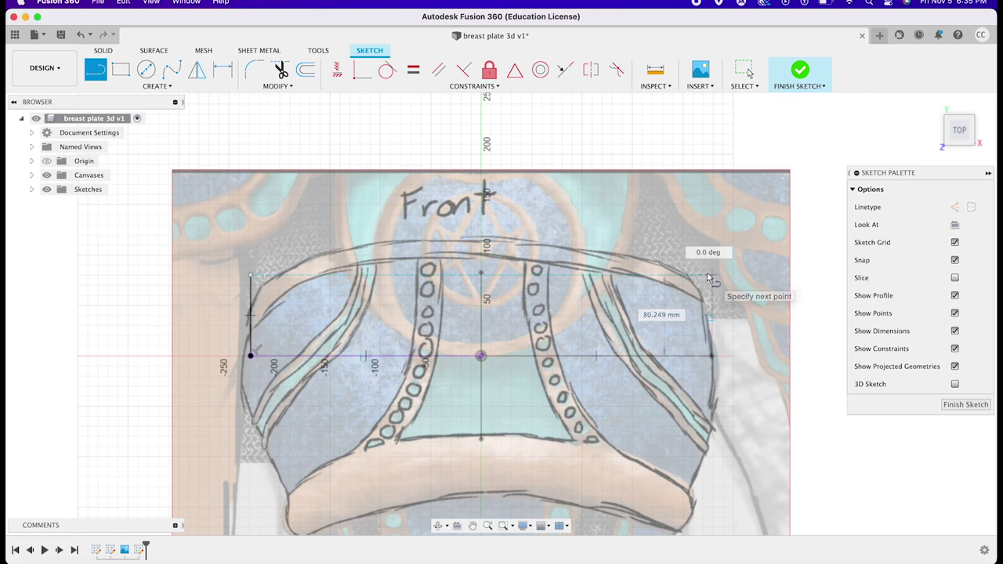
left_click(711, 276)
key("Escape")
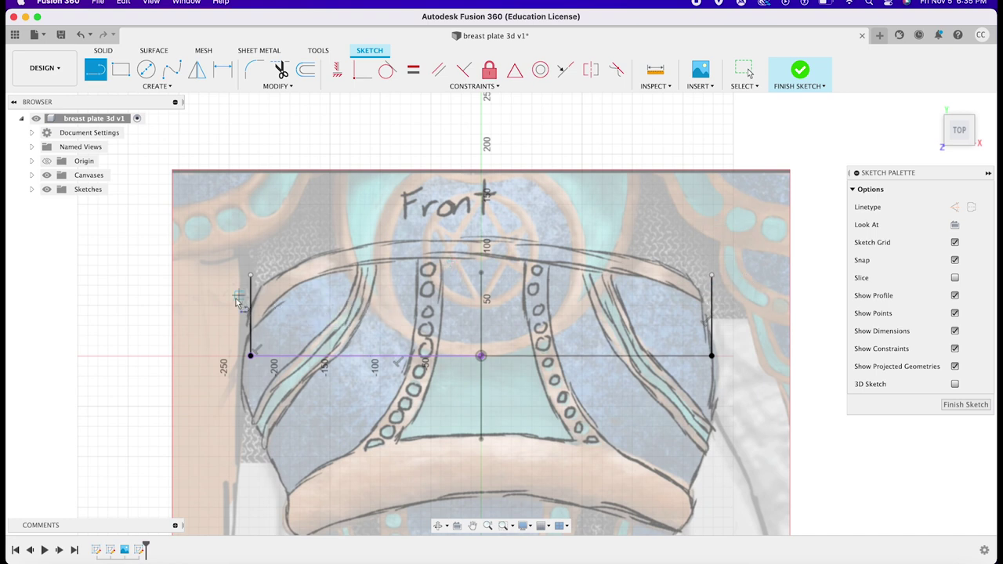
Join the two vertical lines' top ends with a 3-point arc.
left_click(150, 86)
mouse_move(110, 136)
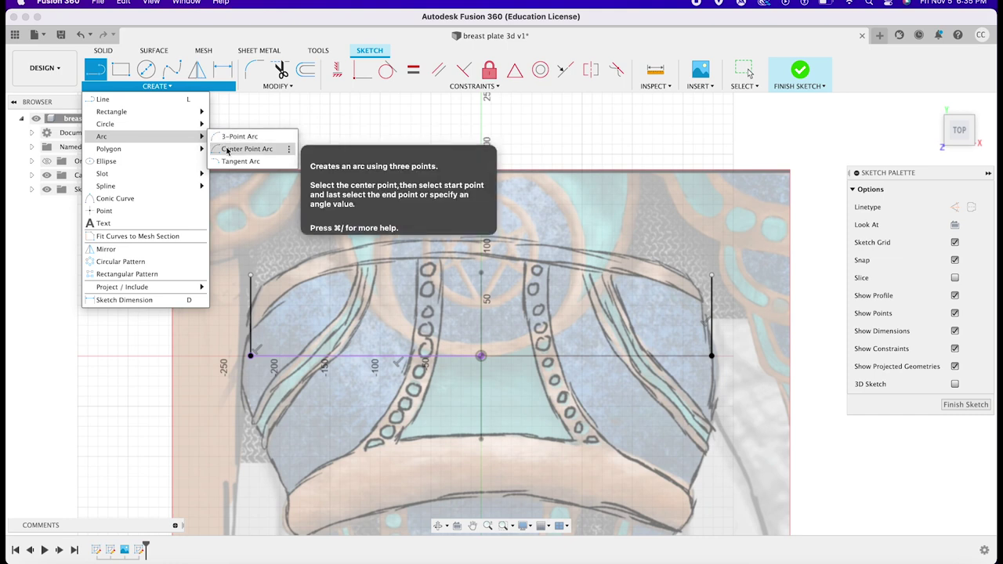
left_click(229, 137)
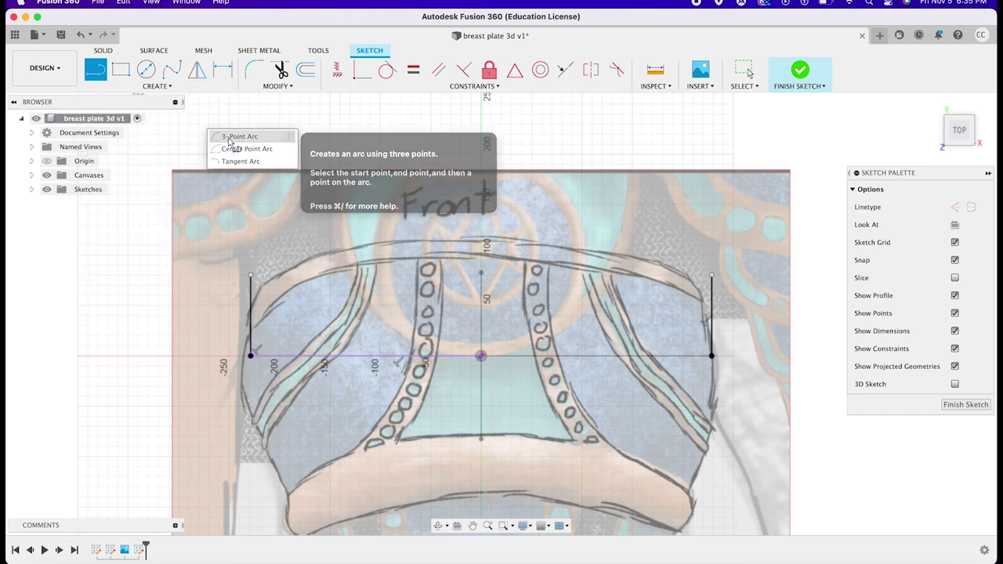
left_click(250, 277)
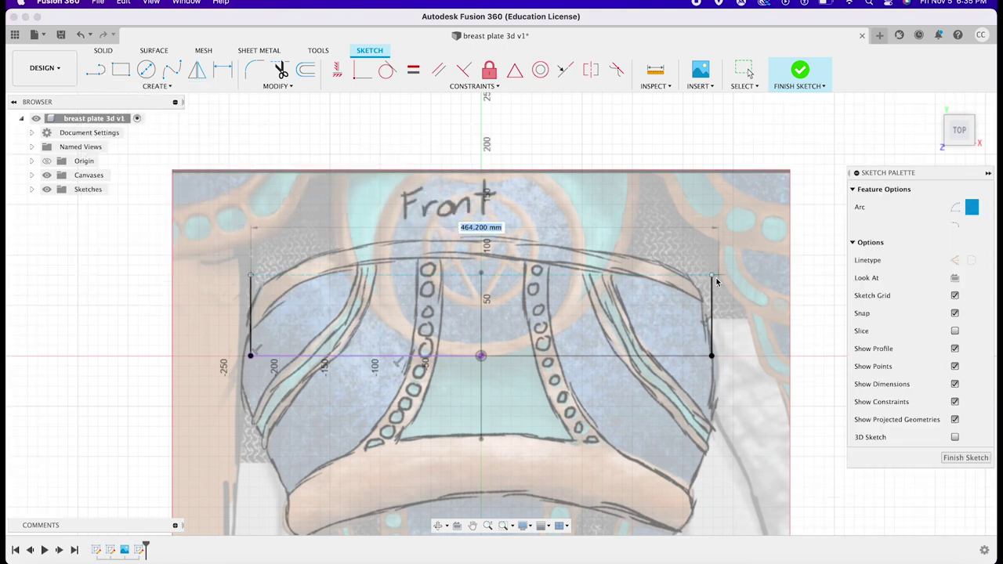
left_click(711, 276)
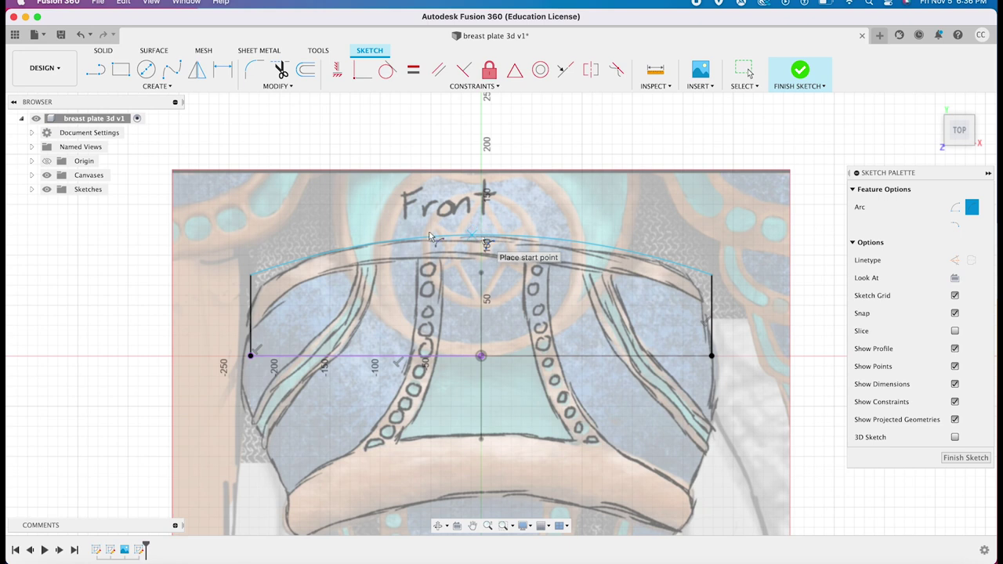
Extend both side lines downward from their lower ends.
key("l")
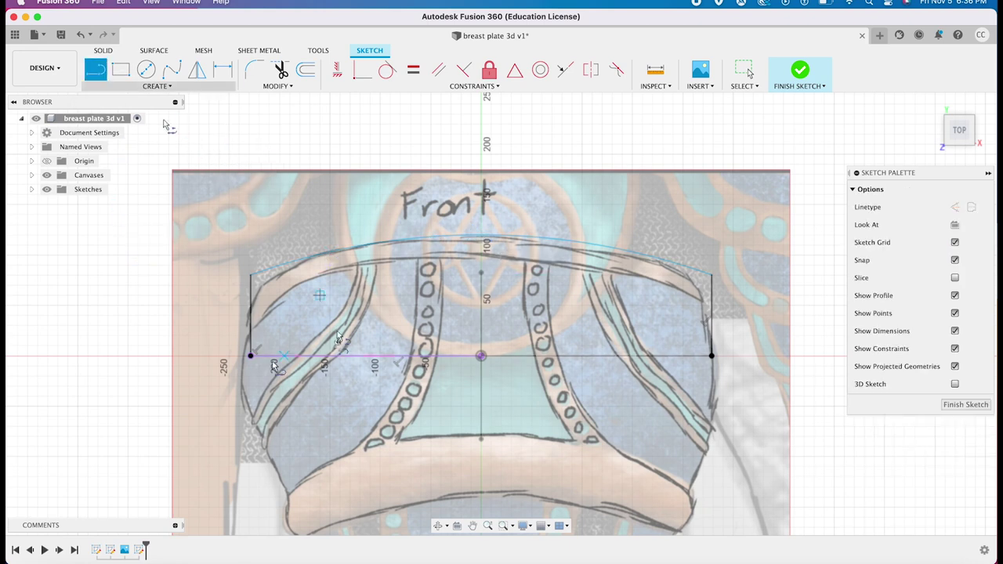
left_click(250, 355)
double_click(251, 435)
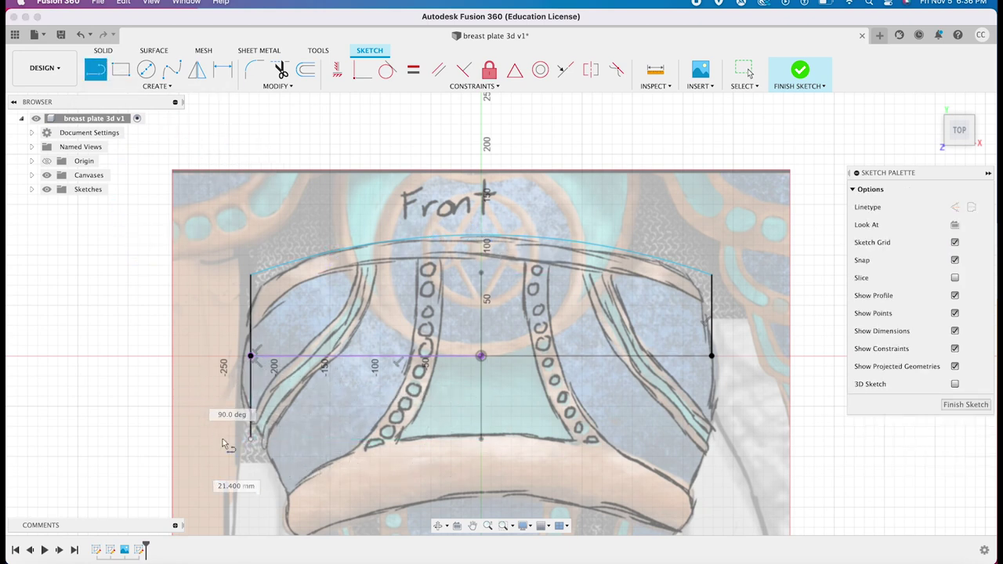
left_click(710, 356)
double_click(710, 435)
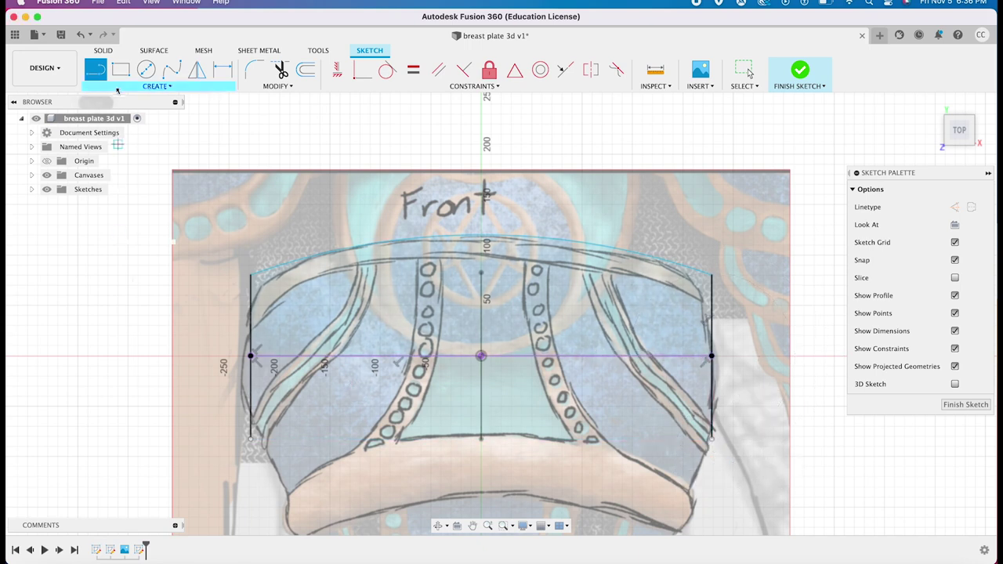
Draw a second arc between the left and right lines' top ends.
left_click(156, 85)
left_click(239, 143)
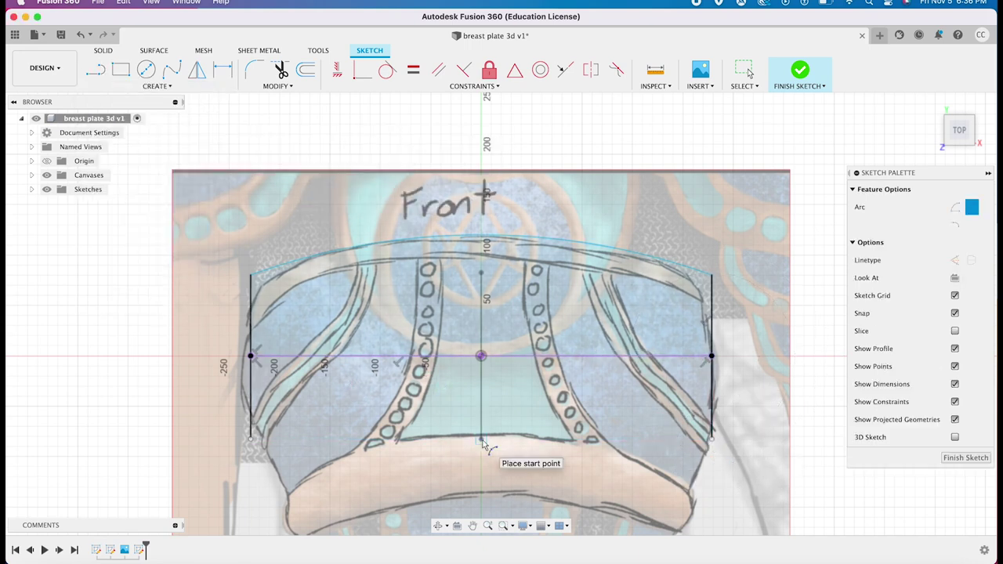
left_click(251, 274)
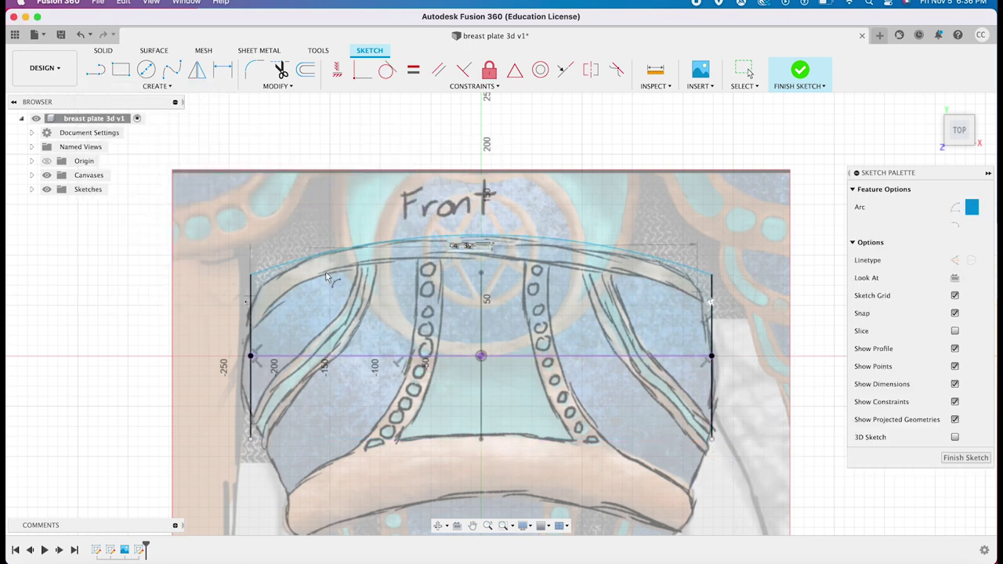
left_click(710, 275)
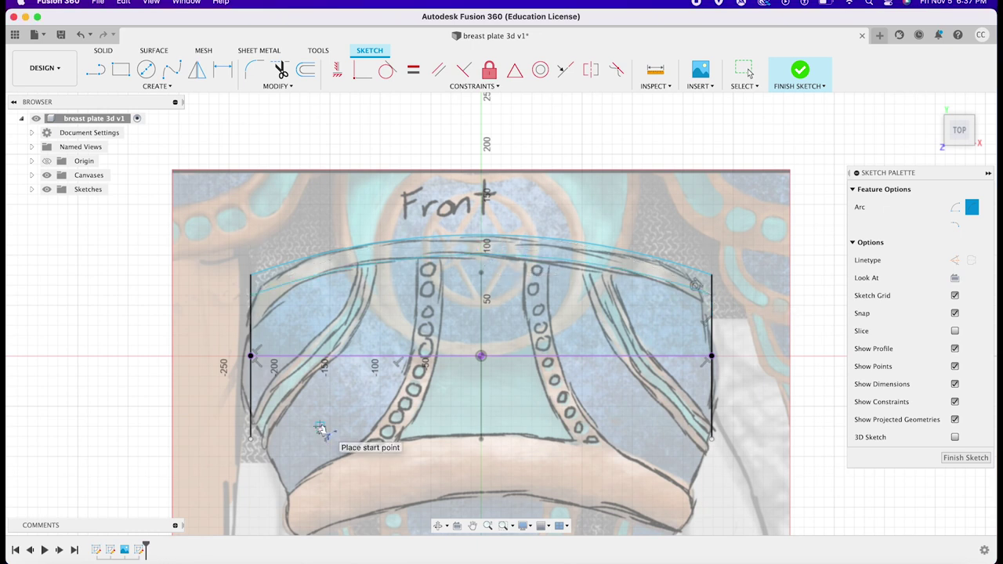
Add 40 mm lines below the left and right side lines.
key("l")
left_click(251, 440)
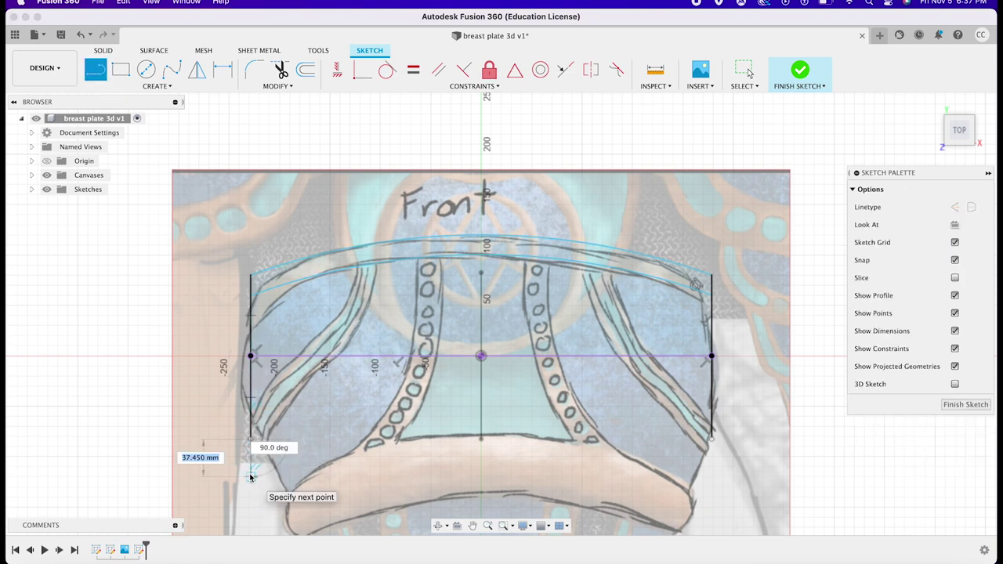
type("40")
key("Return")
key("Escape")
left_click(710, 439)
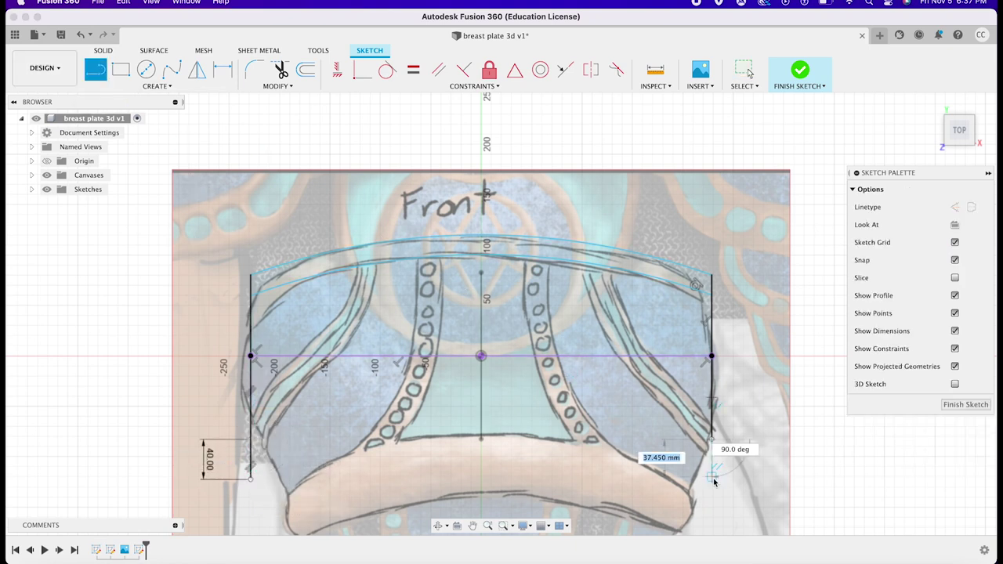
key("Return")
key("Escape")
left_click(157, 85)
Draw a curved 3-point bottom arc between the 40 mm lines' lower ends.
left_click(235, 171)
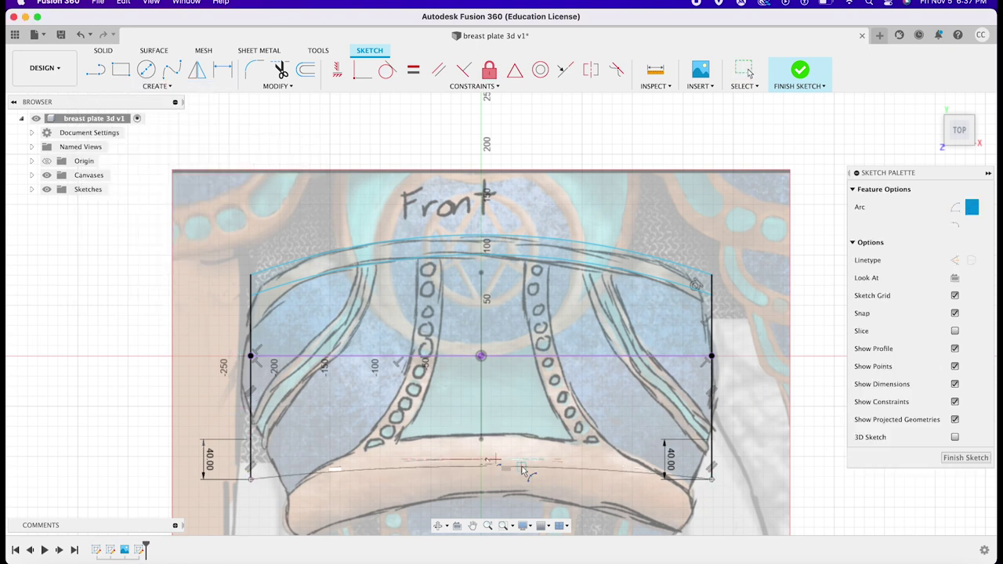
left_click(250, 454)
left_click(711, 455)
left_click(493, 443)
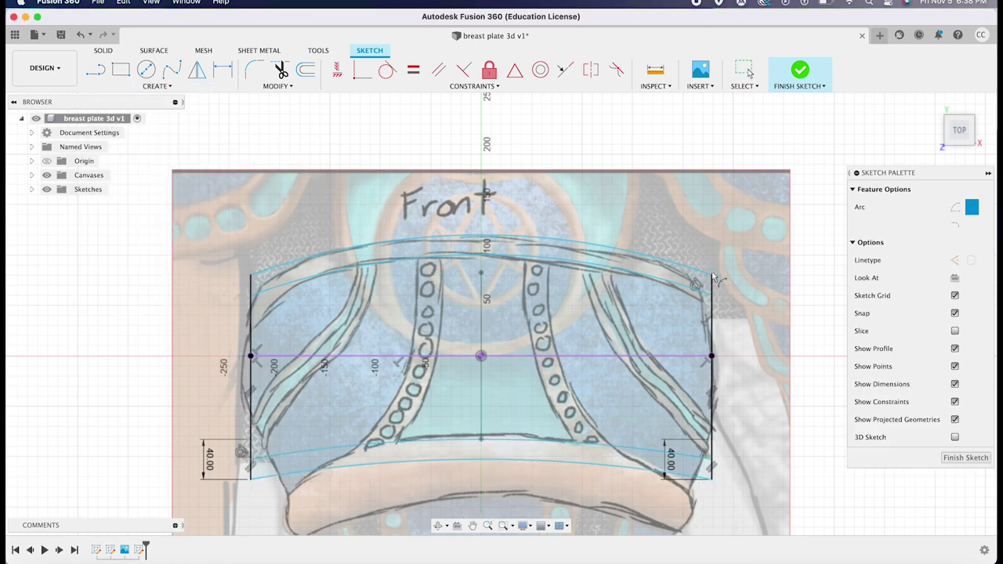
Add outward-bowing side arcs on the right and left, then finish the sketch.
left_click(711, 275)
left_click(711, 474)
left_click(741, 385)
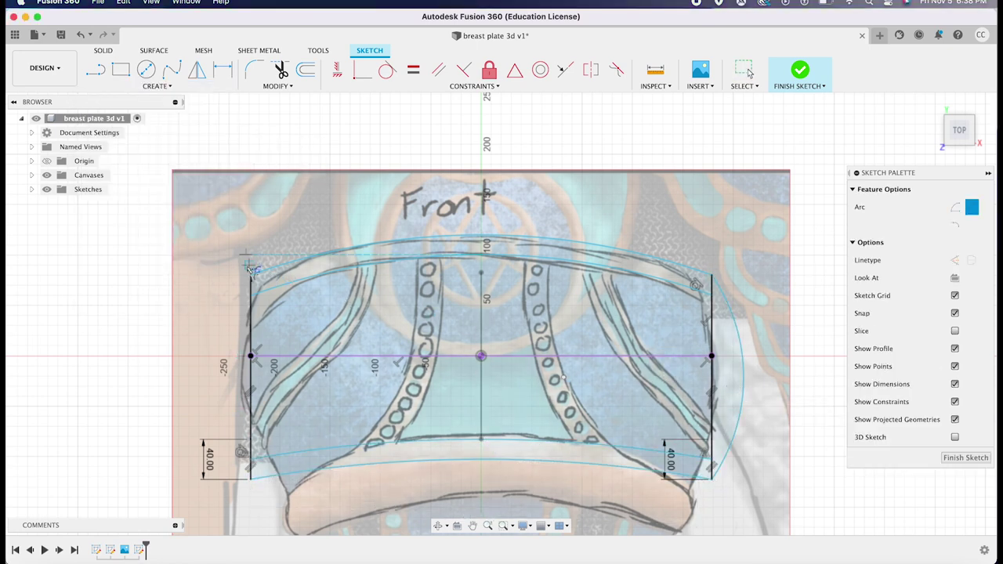
left_click(250, 475)
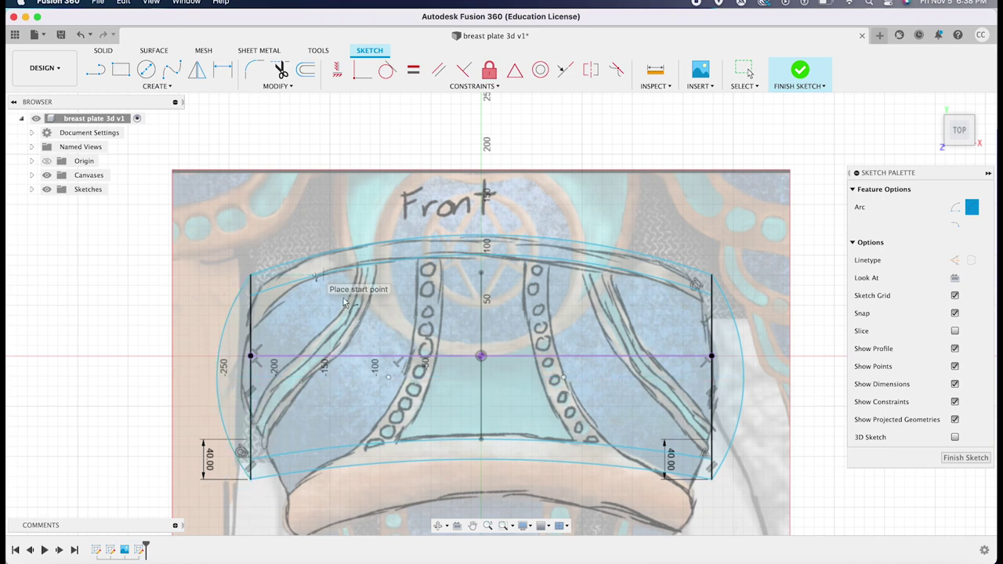
left_click(249, 275)
left_click(219, 376)
left_click(799, 71)
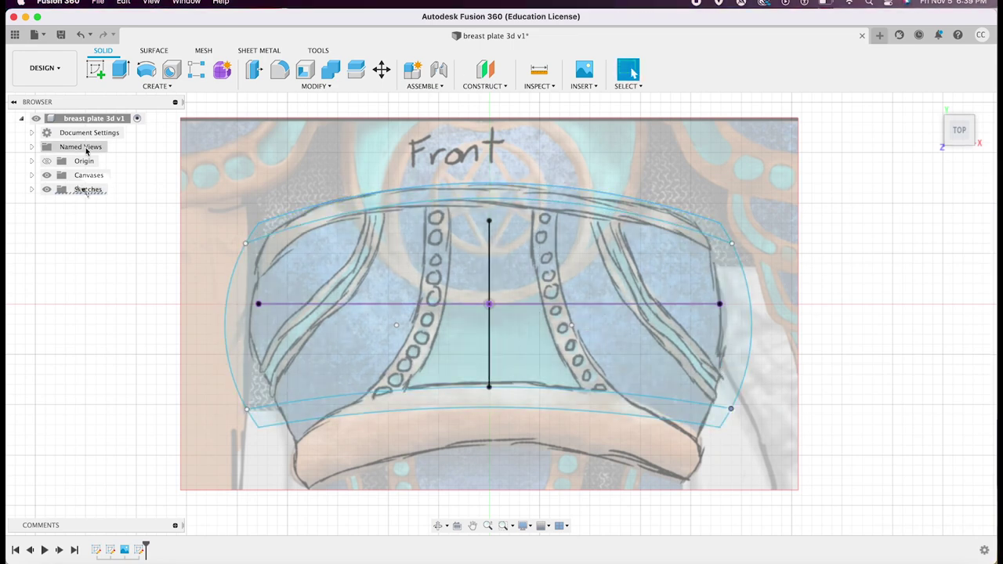
Expand the Sketches list and open Sketch3 for editing.
left_click(32, 190)
left_click(97, 203)
mouse_move(61, 217)
left_mouse_down()
mouse_move(109, 242)
mouse_move(116, 258)
left_mouse_up()
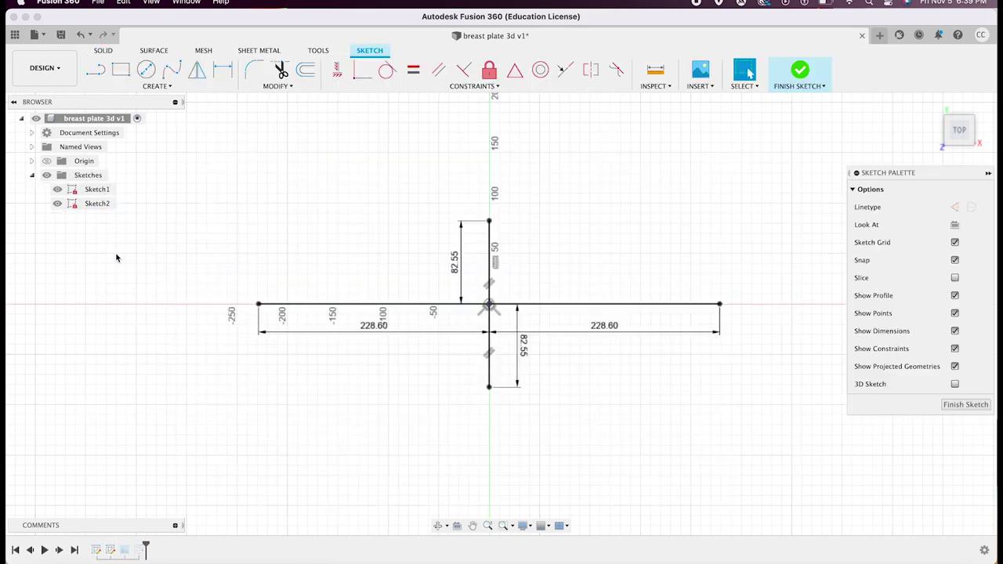
key("ctrl+z")
left_click(89, 232)
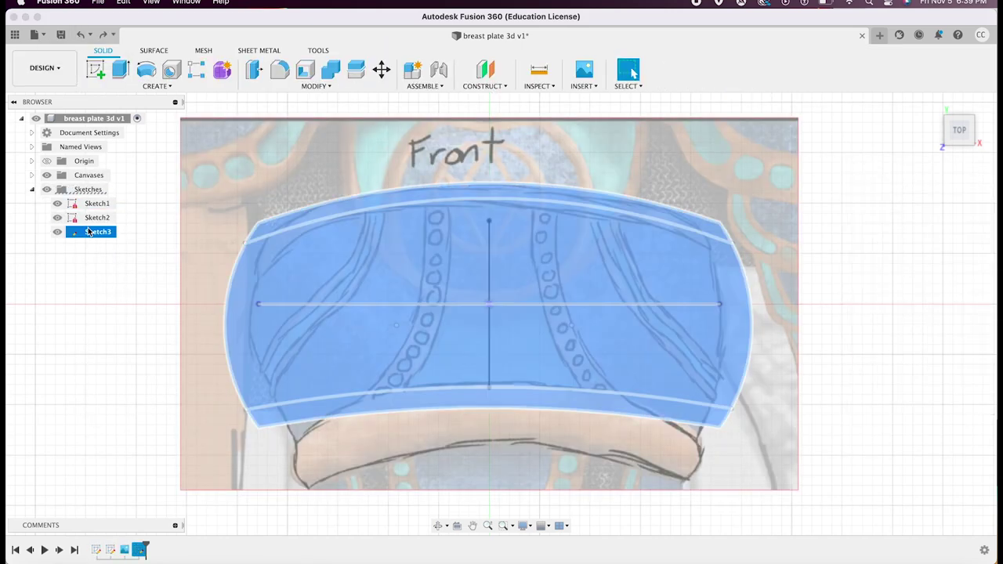
double_click(90, 233)
Draw the 45 mm top and 90 mm bottom segments of the centre panel.
key("l")
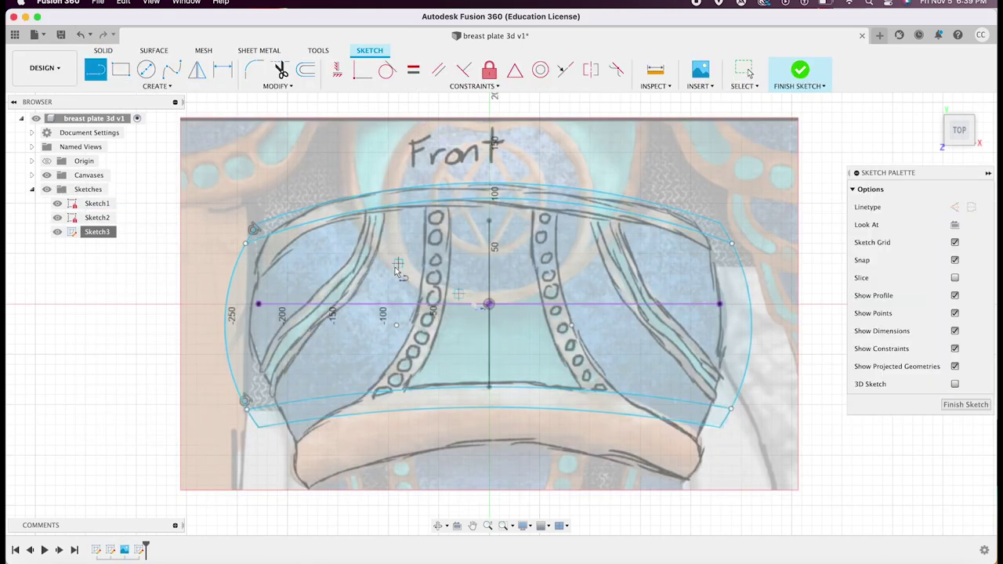
left_click(488, 221)
type("45")
key("Return")
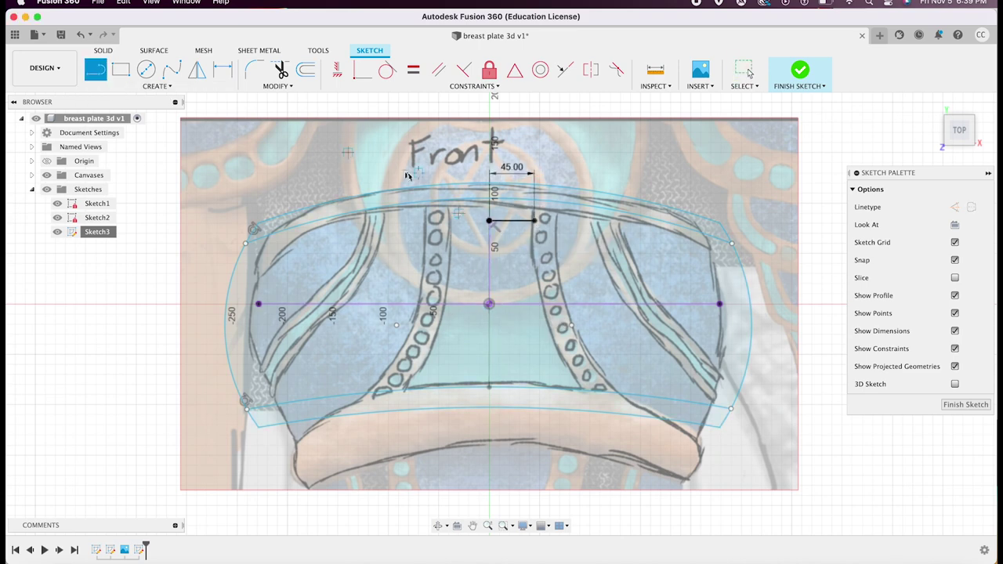
left_click(453, 227)
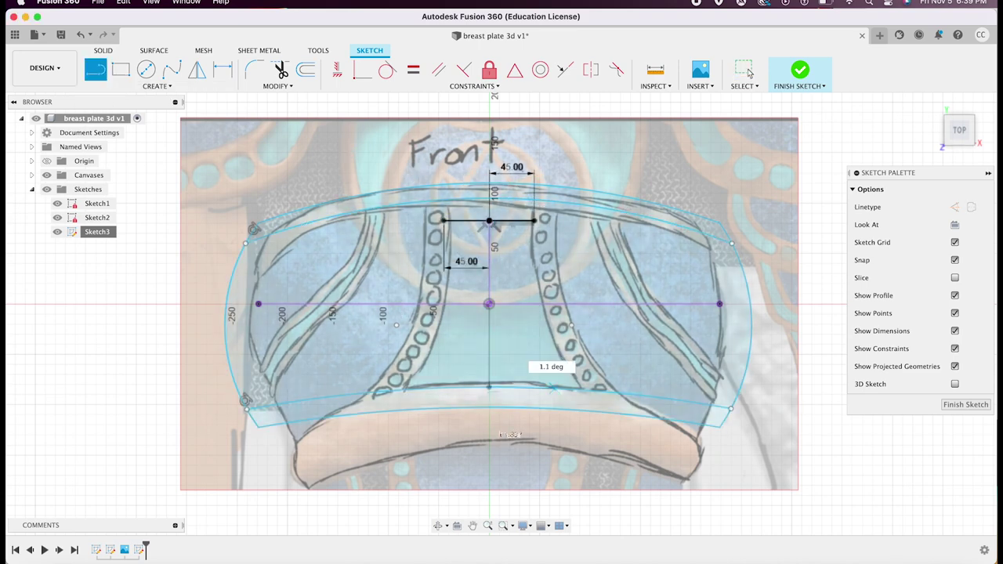
type("90")
key("Return")
left_click(489, 386)
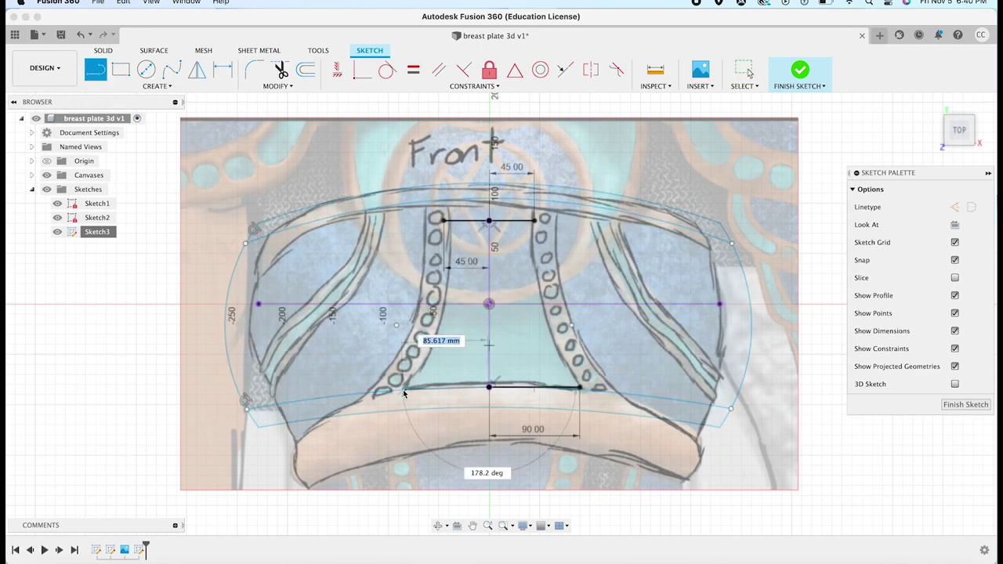
type("90")
key("Return")
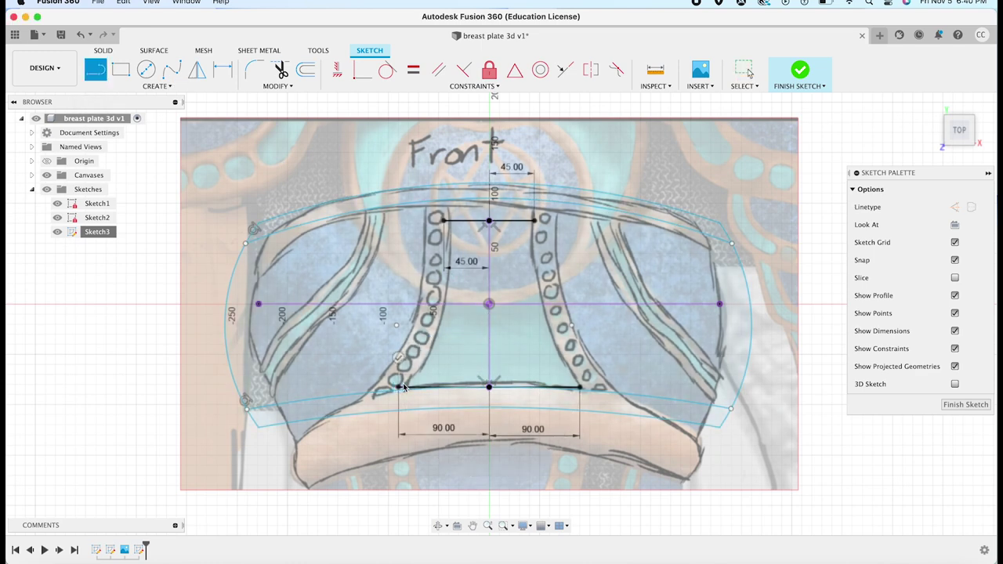
key("Escape")
Add a 3-point arc from top-right to bottom-right vertex along the right strap.
left_click(157, 85)
left_click(235, 138)
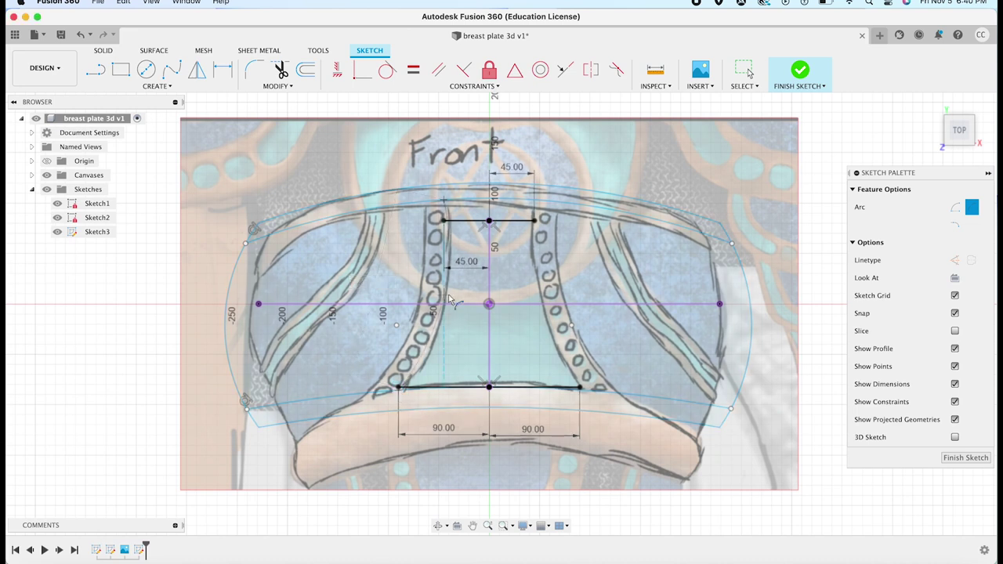
left_click(535, 221)
left_click(579, 386)
left_click(562, 327)
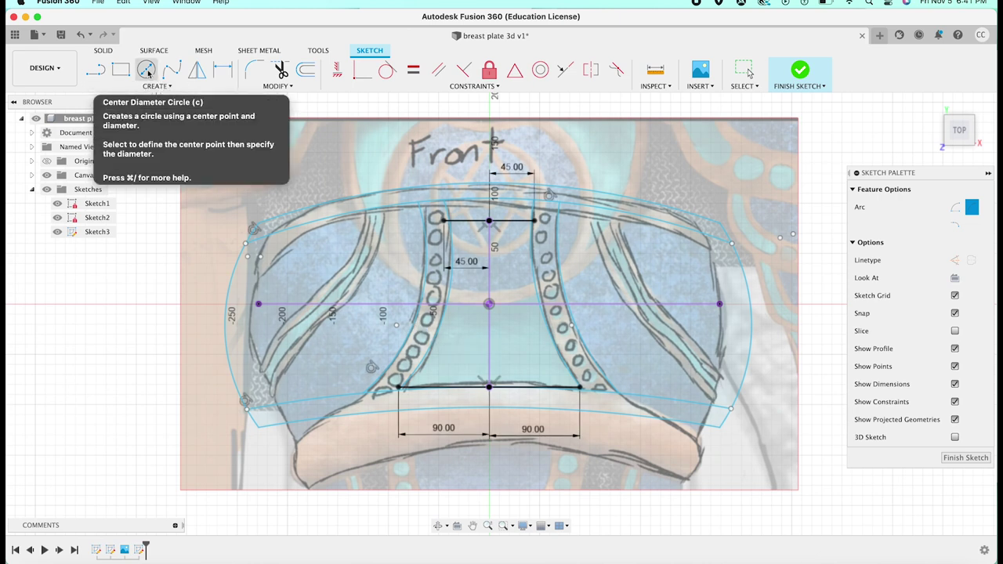
Draw two 110 mm lines from the centre point.
left_click(171, 69)
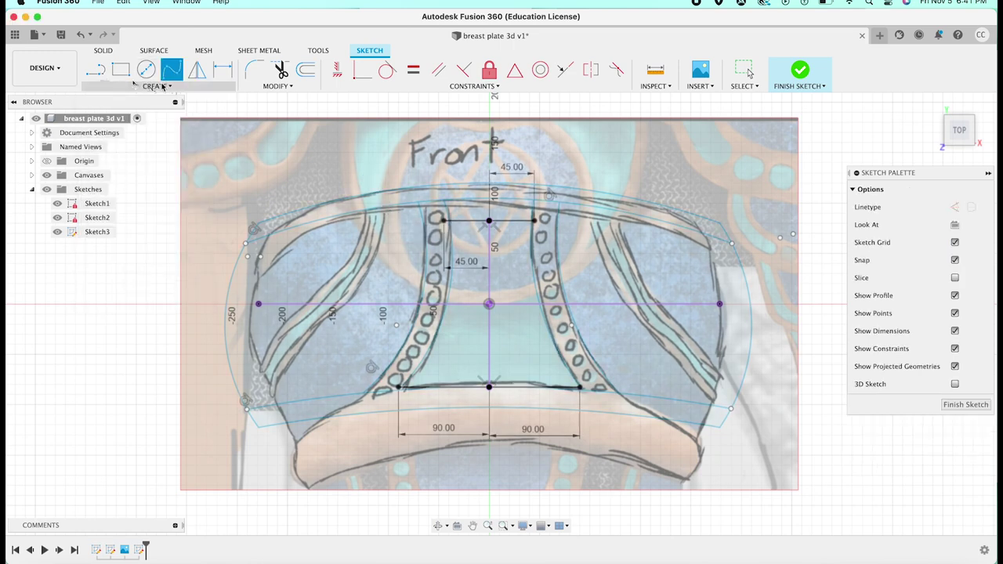
key("l")
left_click(489, 221)
type("110")
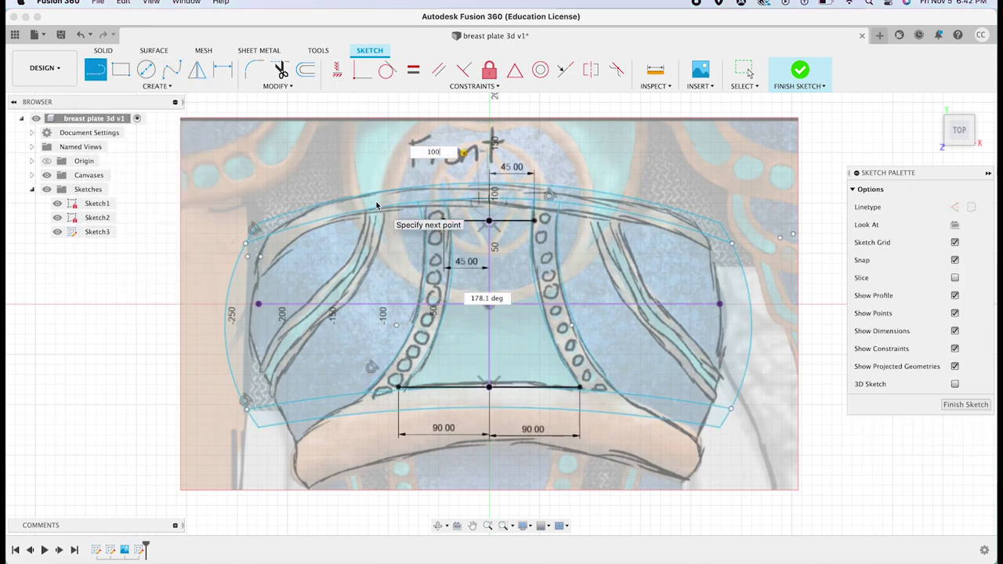
key("Return")
left_click(489, 221)
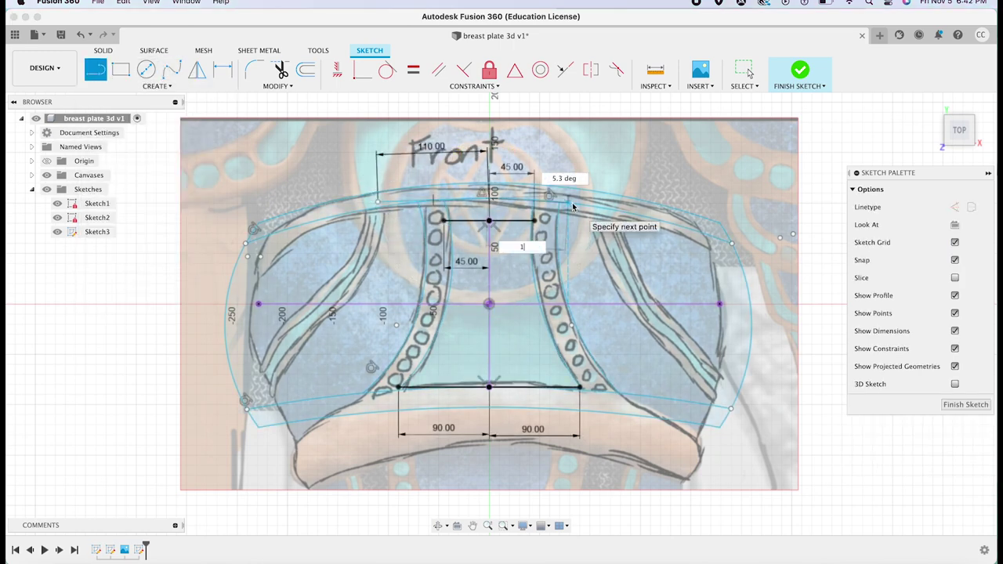
type("110")
key("Return")
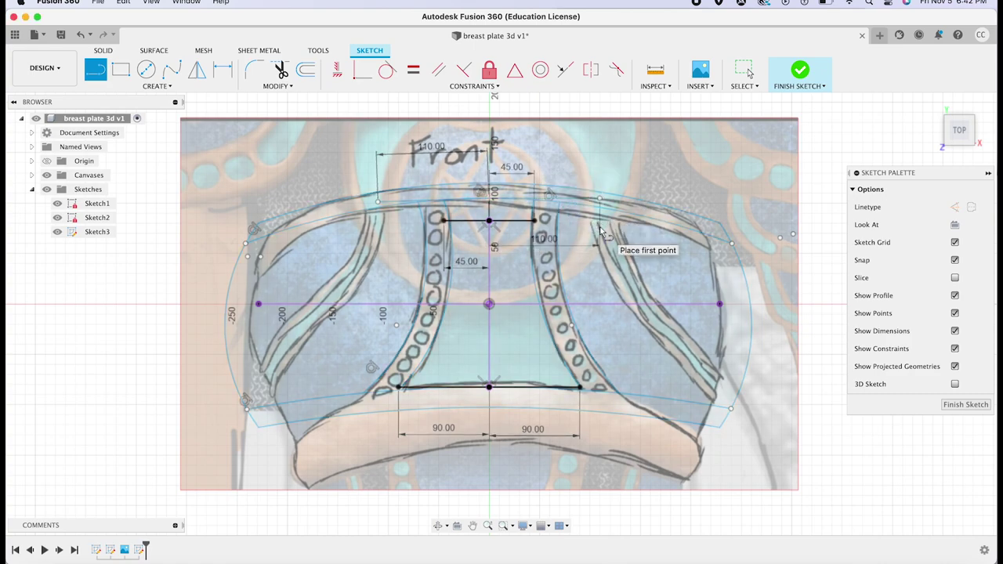
scroll(513, 278, "up", 2)
scroll(514, 278, "up", 2)
left_click(477, 193)
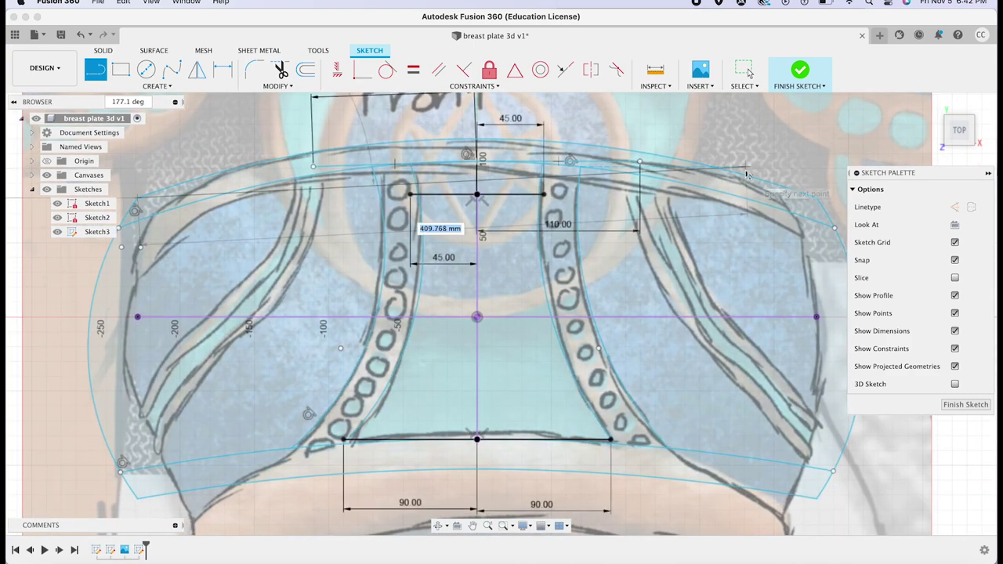
left_click(80, 34)
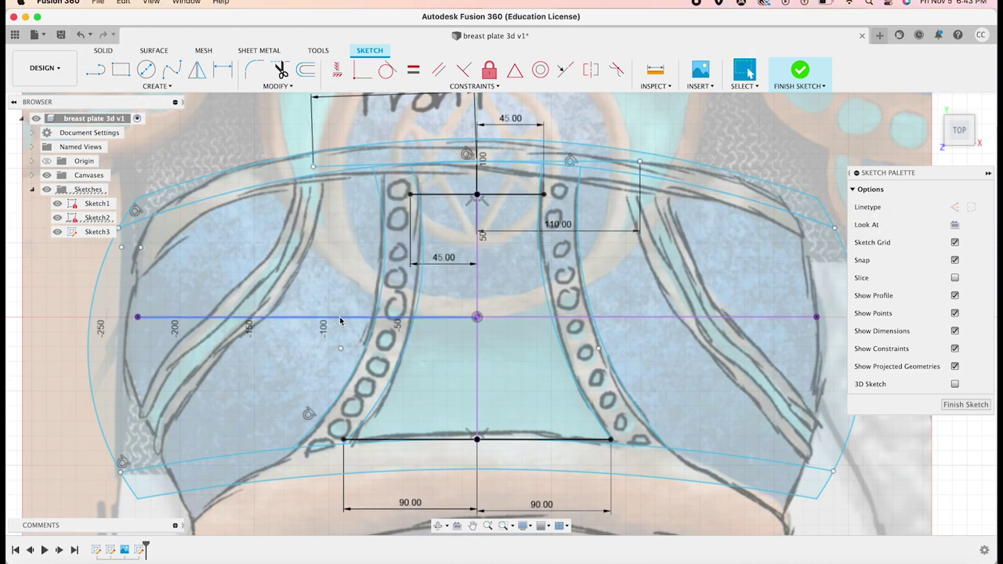
Hide Sketch2, trial-delete the left profile edges, then undo the deletions.
left_click(478, 319)
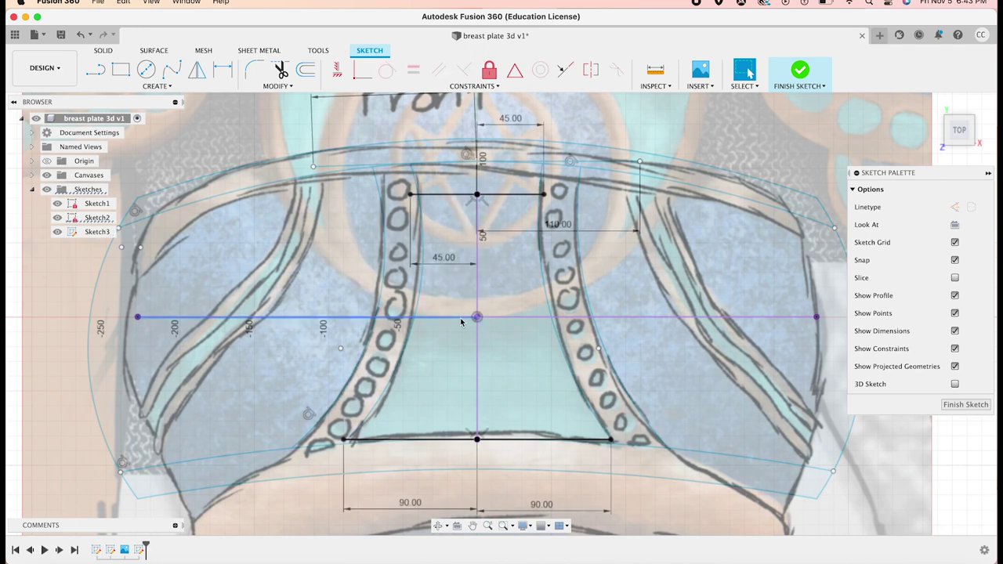
left_click(58, 219)
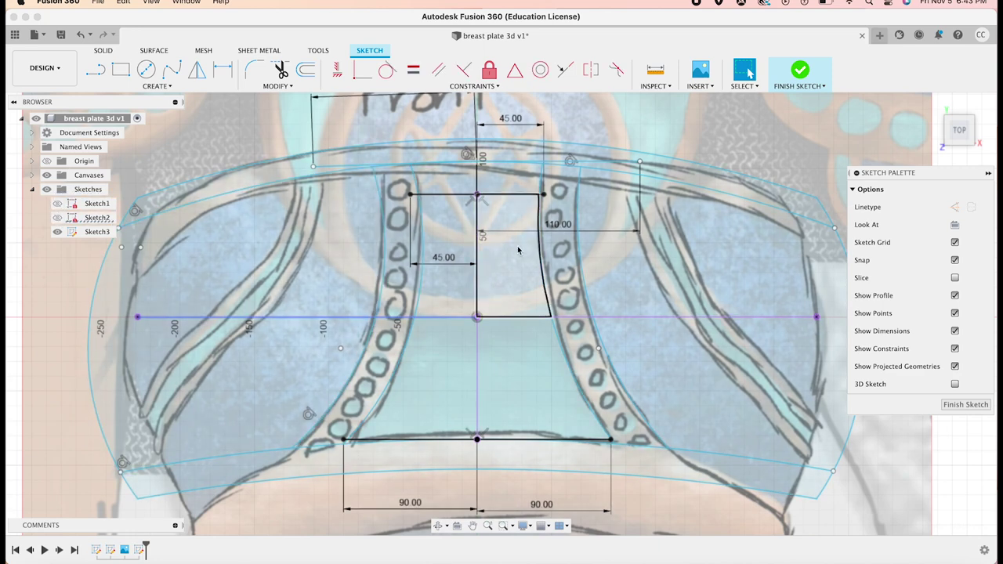
left_click(478, 316)
left_click(449, 315)
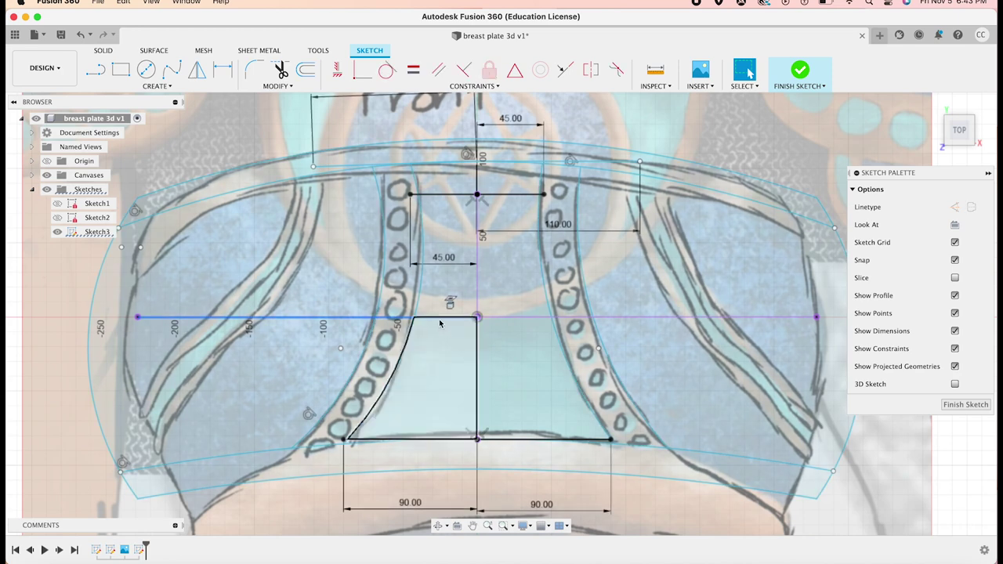
key("Delete")
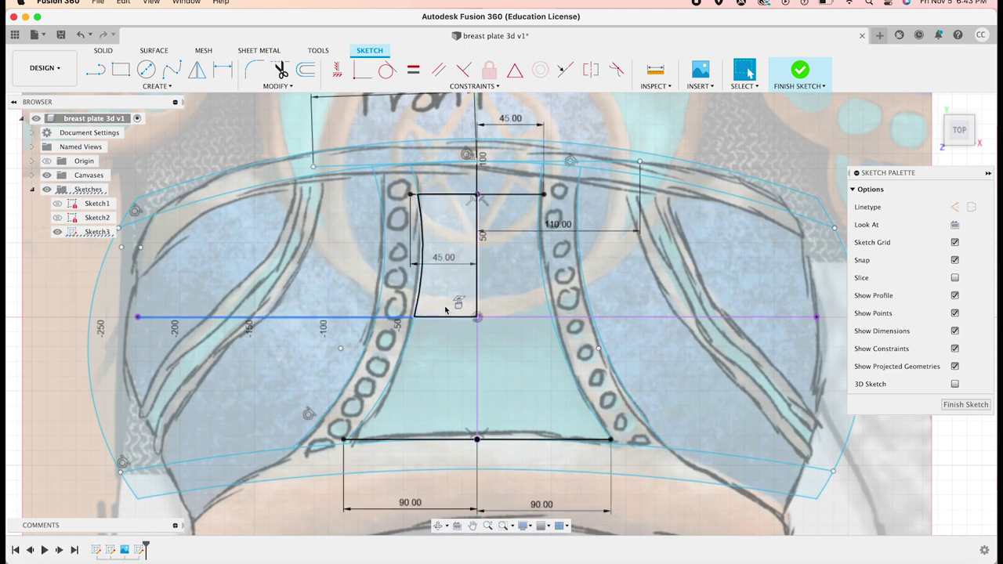
key("ctrl+z")
key("ctrl+z")
key("ctrl+z")
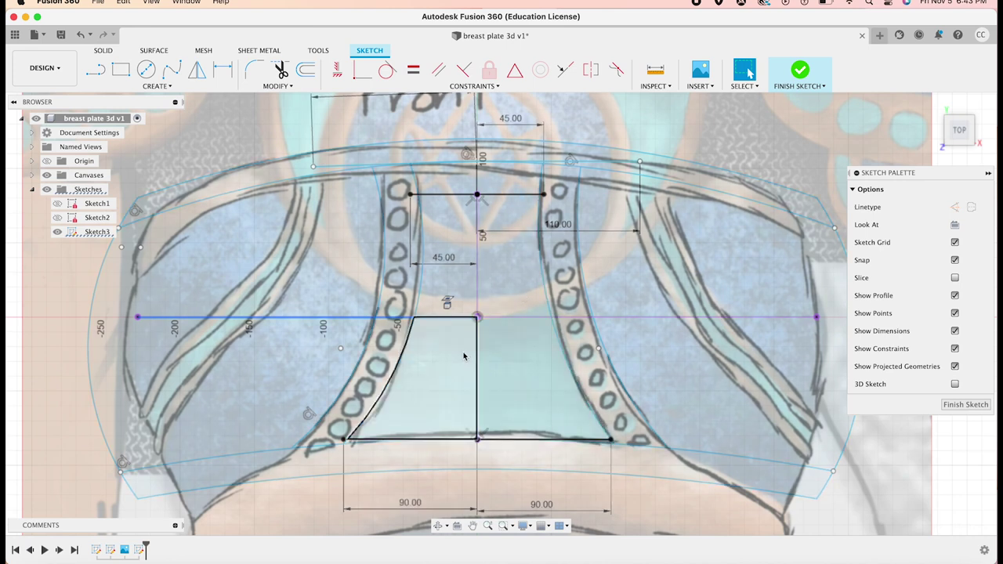
key("ctrl+z")
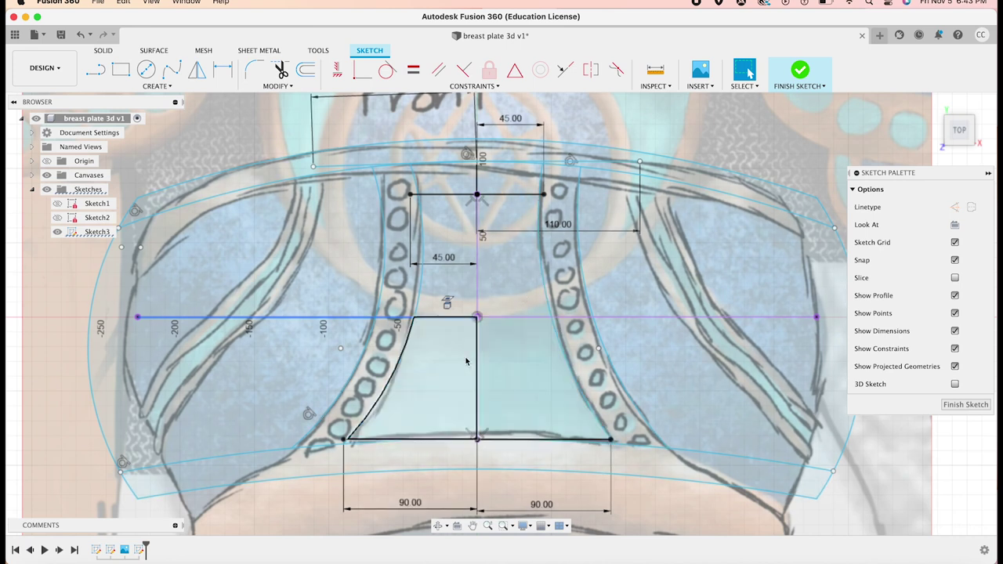
key("ctrl+z")
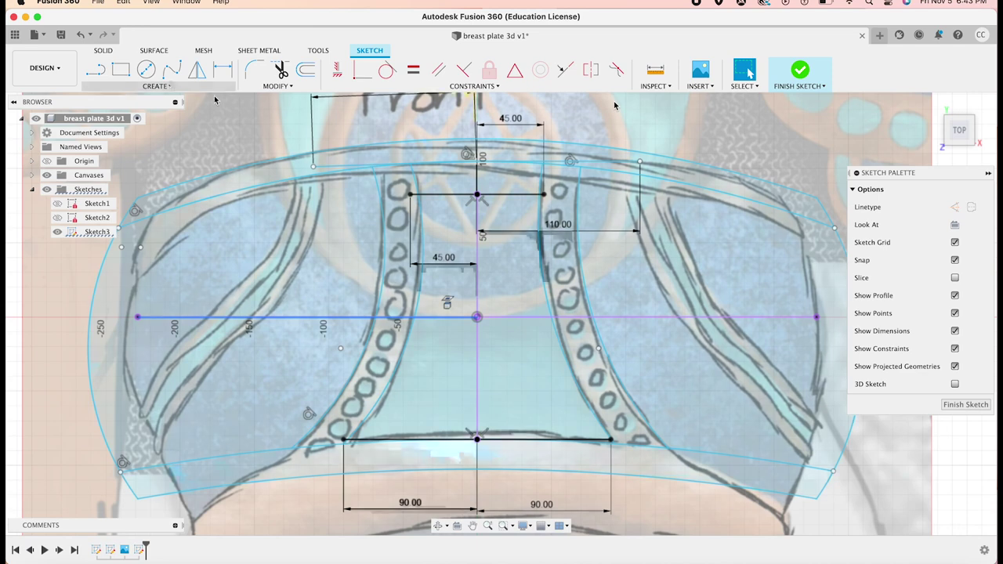
left_click(171, 69)
Draw splines down the left and right straps, hide the canvas, and finish Sketch3.
left_click(313, 167)
left_click(268, 317)
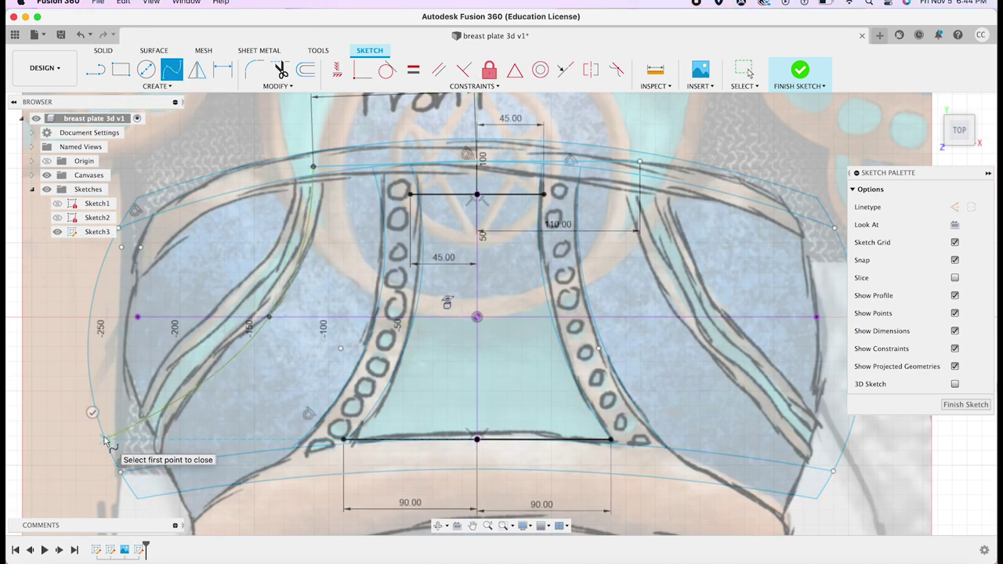
double_click(104, 439)
left_click(640, 162)
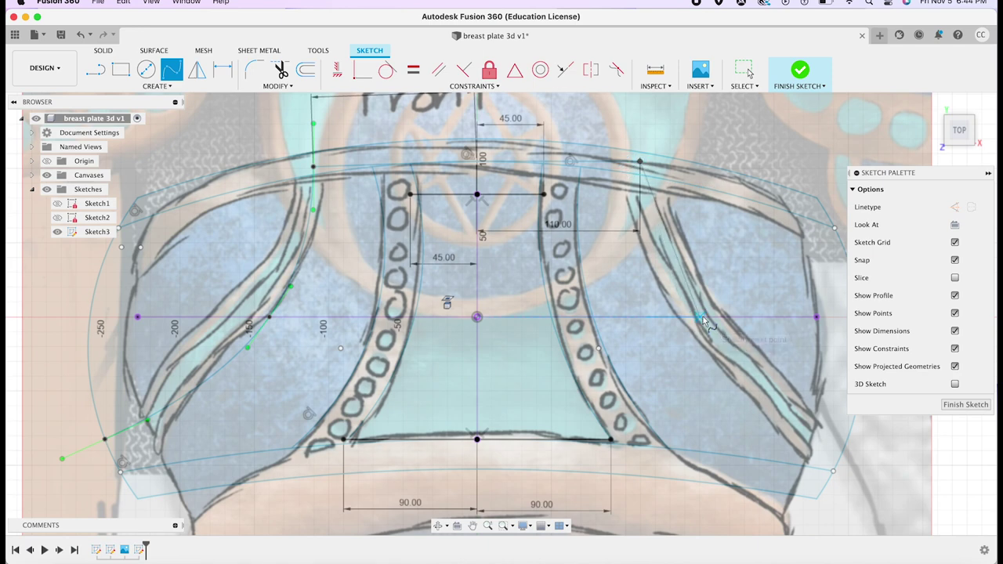
left_click(722, 347)
left_click(809, 418)
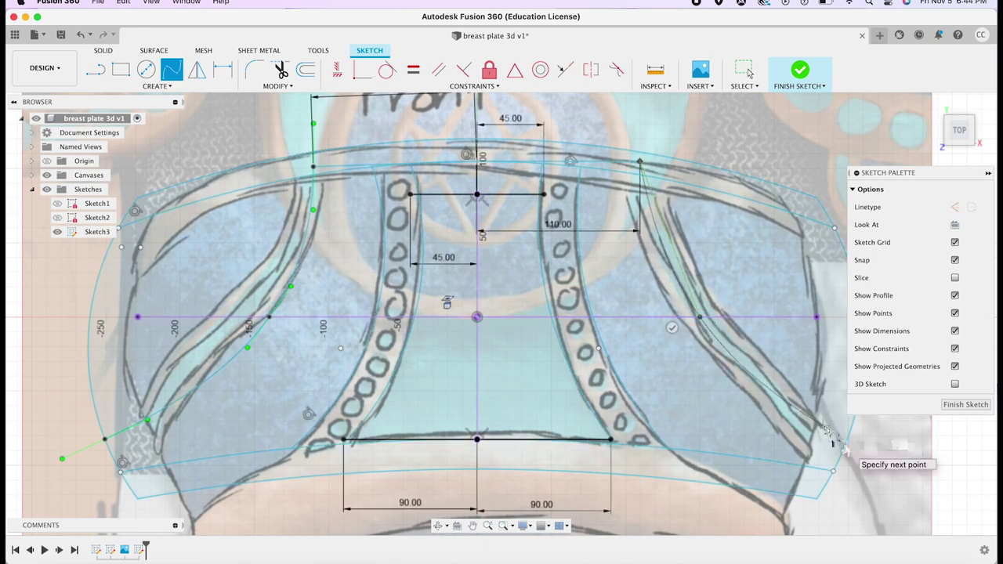
double_click(846, 439)
left_click(47, 176)
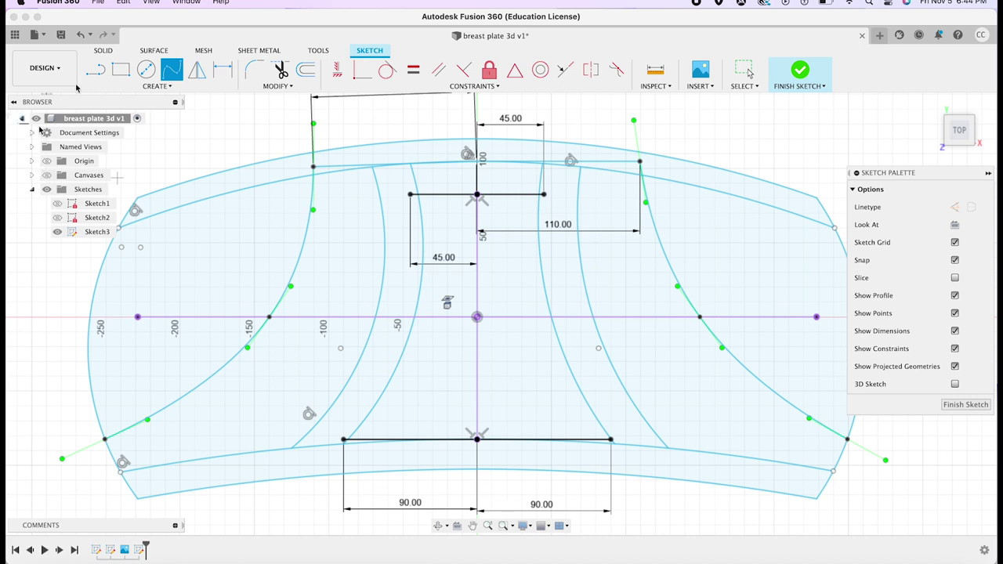
left_click(799, 71)
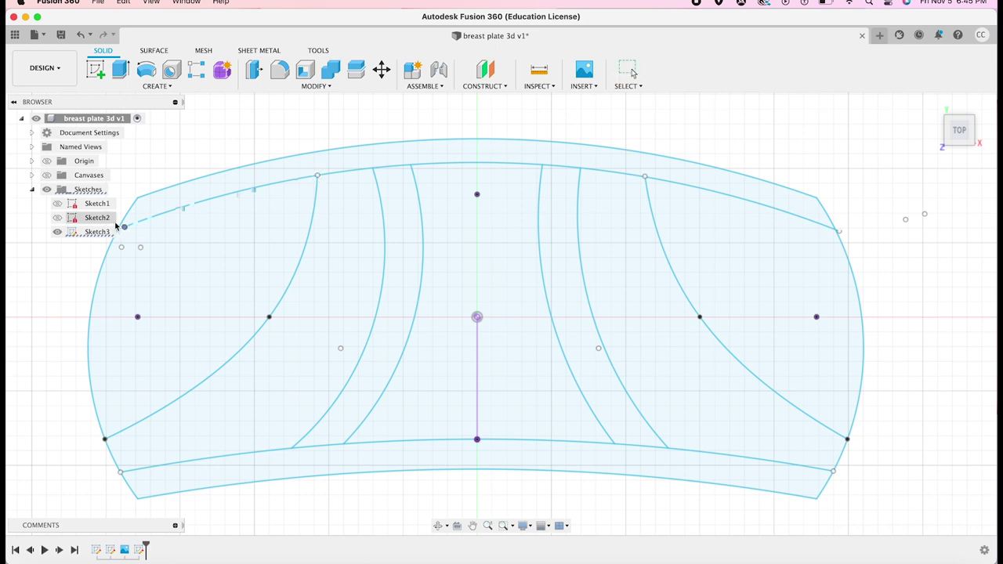
Try reshaping the top curve by dragging, then revert it to its original shape.
left_click_drag(116, 225, 614, 222)
key("super+z")
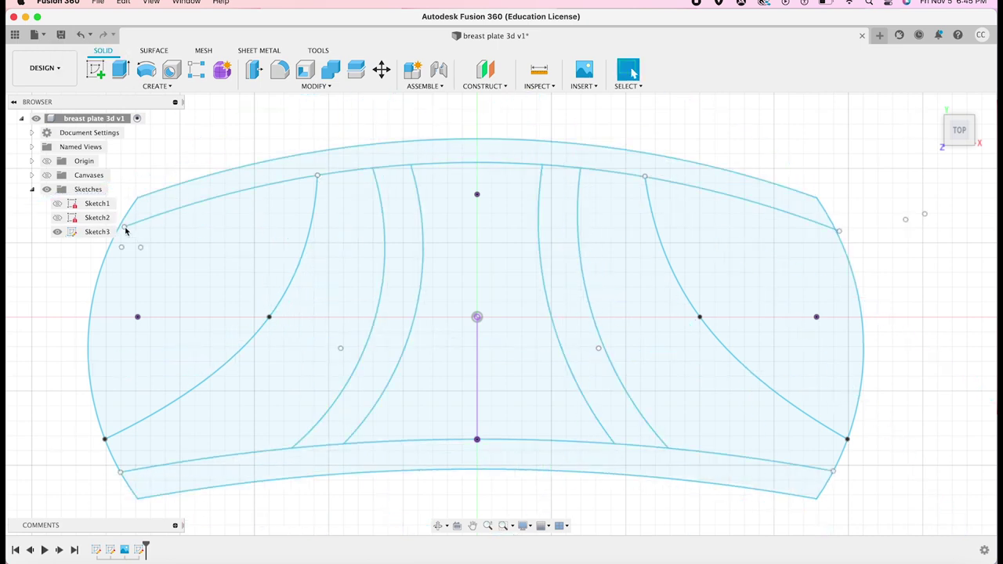
left_click_drag(125, 225, 122, 228)
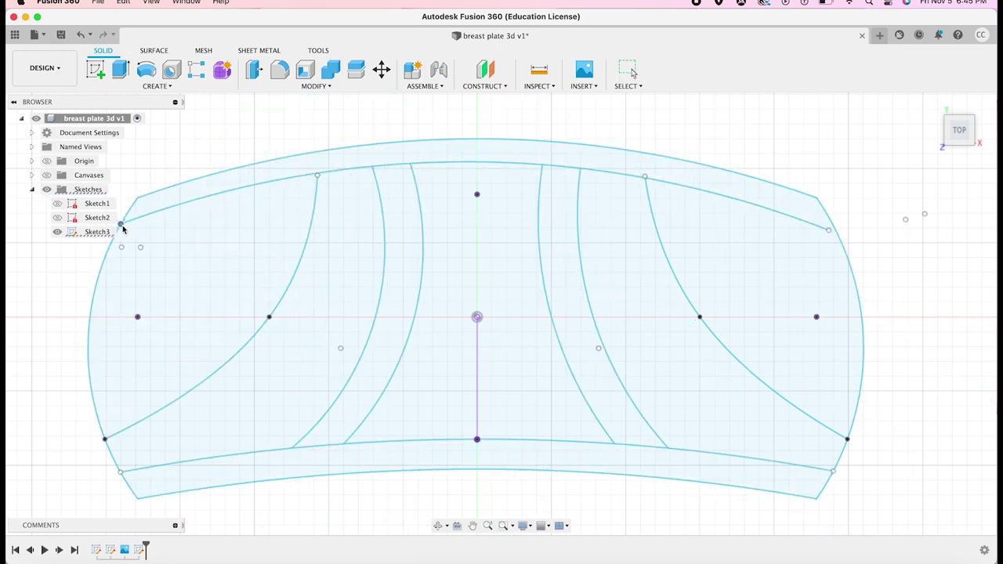
left_click_drag(533, 163, 257, 214)
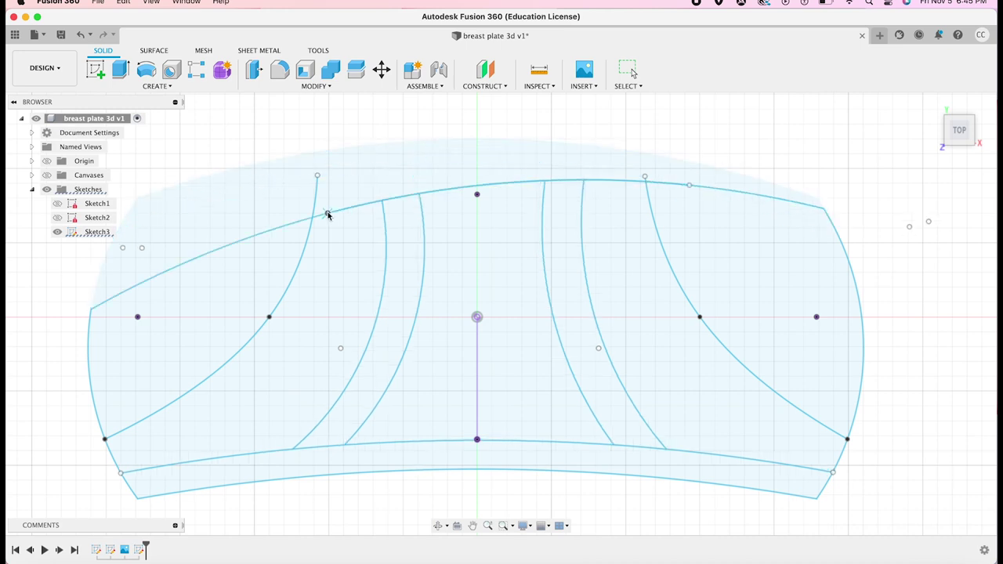
left_click_drag(189, 232, 173, 152)
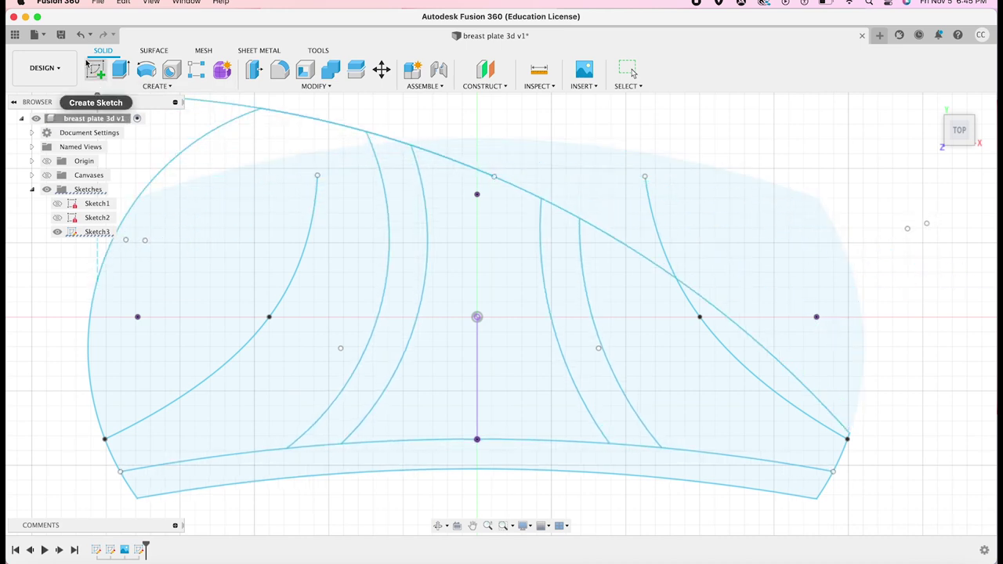
left_click(80, 34)
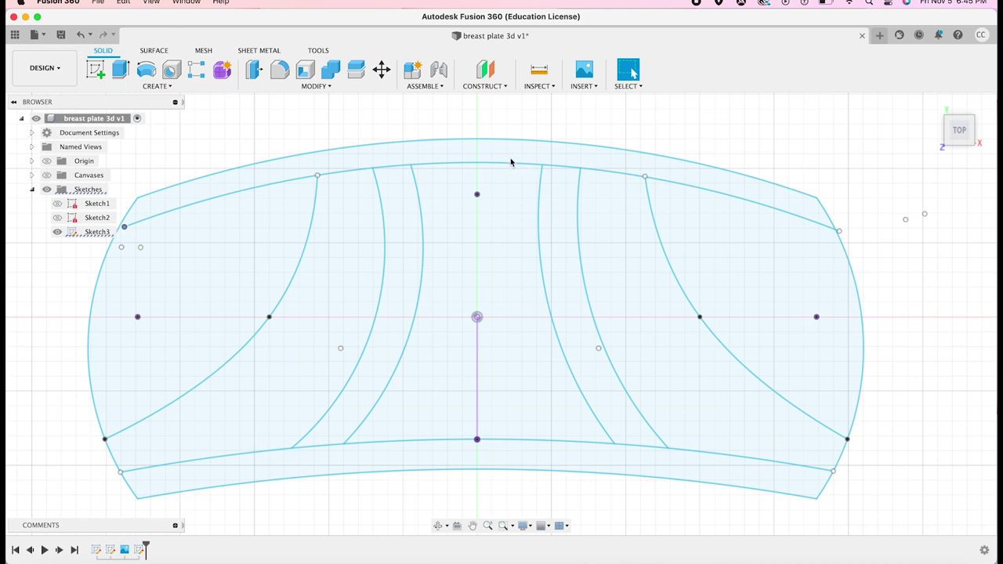
left_click_drag(490, 166, 490, 163)
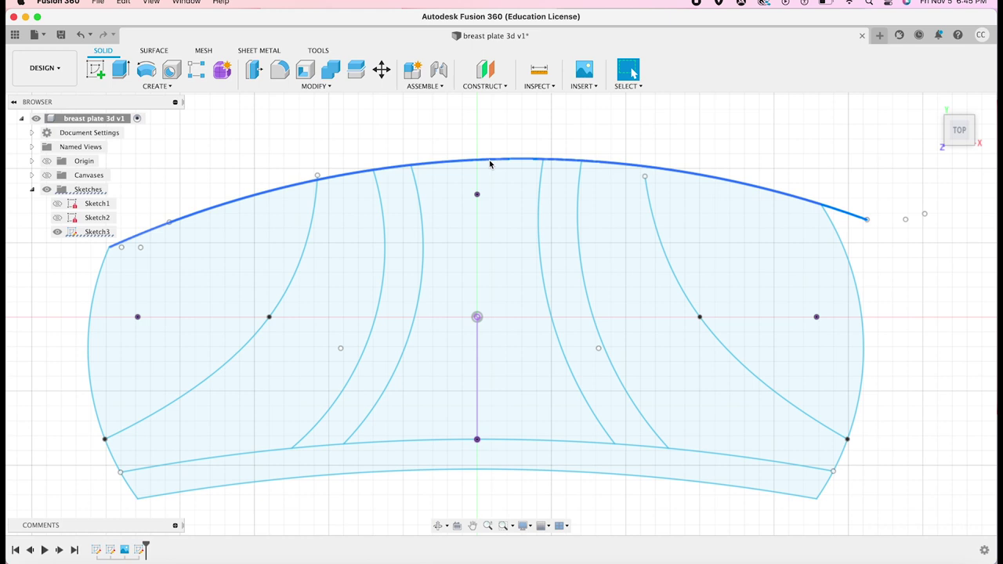
left_click(80, 35)
Nudge the left inner curve's top endpoint slightly to the left.
scroll(120, 338, "up", 2)
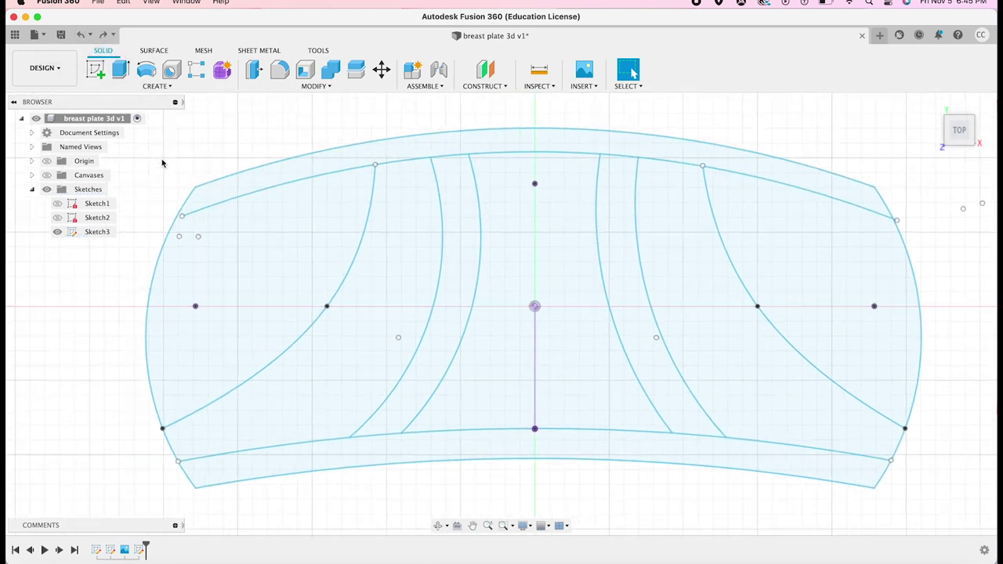
scroll(120, 338, "up", 2)
scroll(120, 338, "up", 1)
scroll(273, 202, "up", 2)
scroll(211, 203, "down", 2)
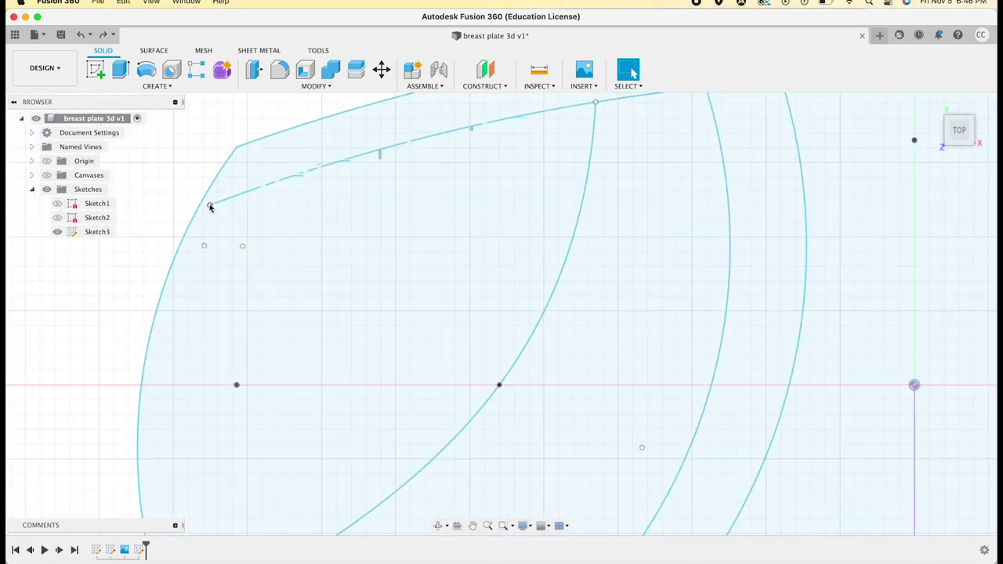
scroll(172, 195, "down", 3)
scroll(433, 266, "up", 2)
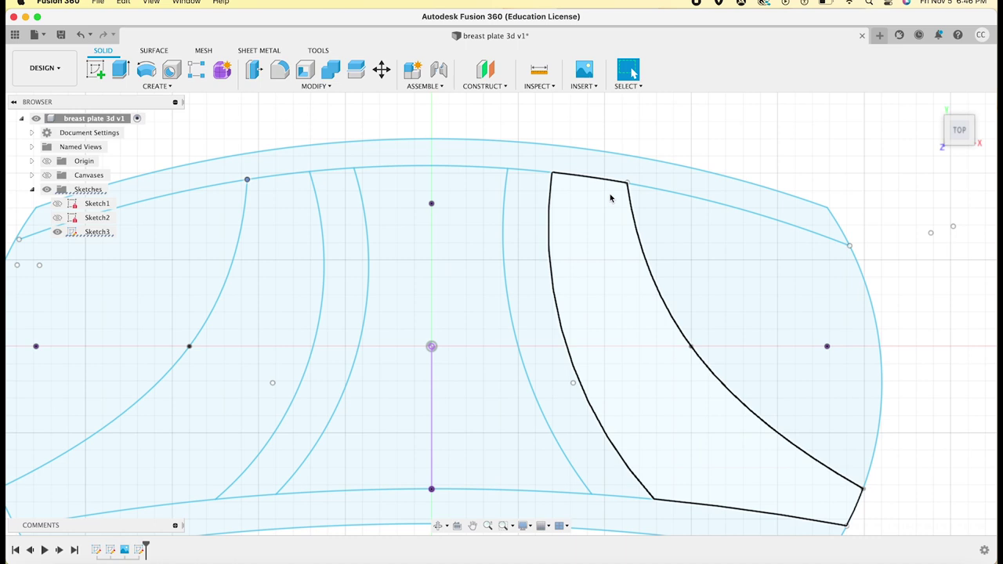
left_click_drag(247, 180, 233, 181)
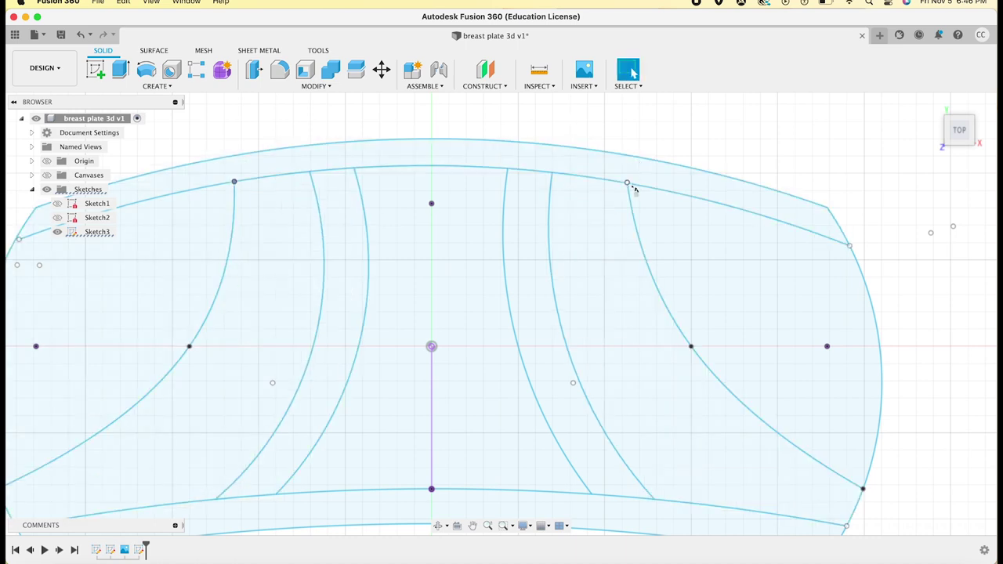
scroll(522, 288, "down", 2)
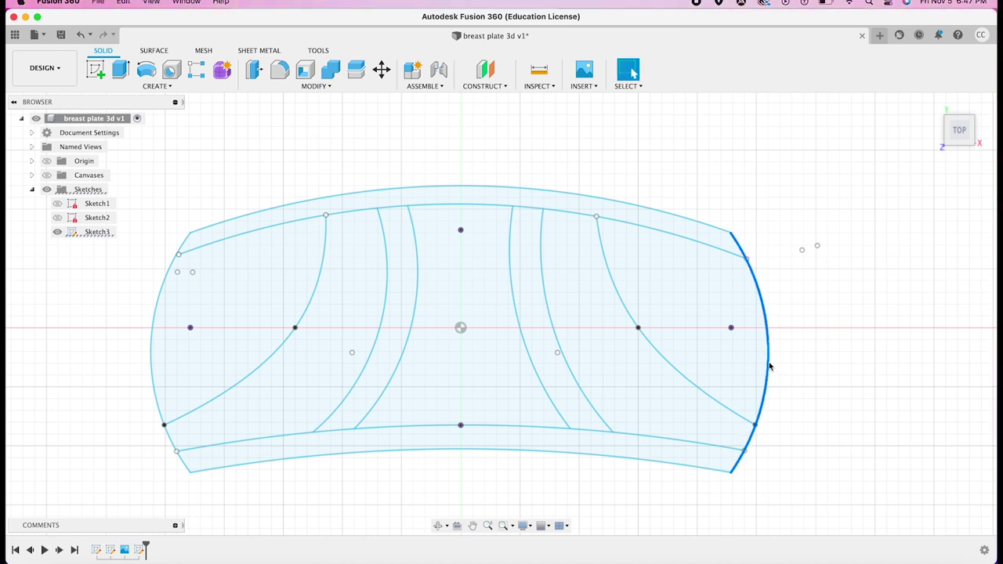
Pull the side boundary arcs outward and draw straight lines closing the plate's left and right ends.
left_click_drag(768, 366, 794, 370)
left_click_drag(152, 352, 126, 353)
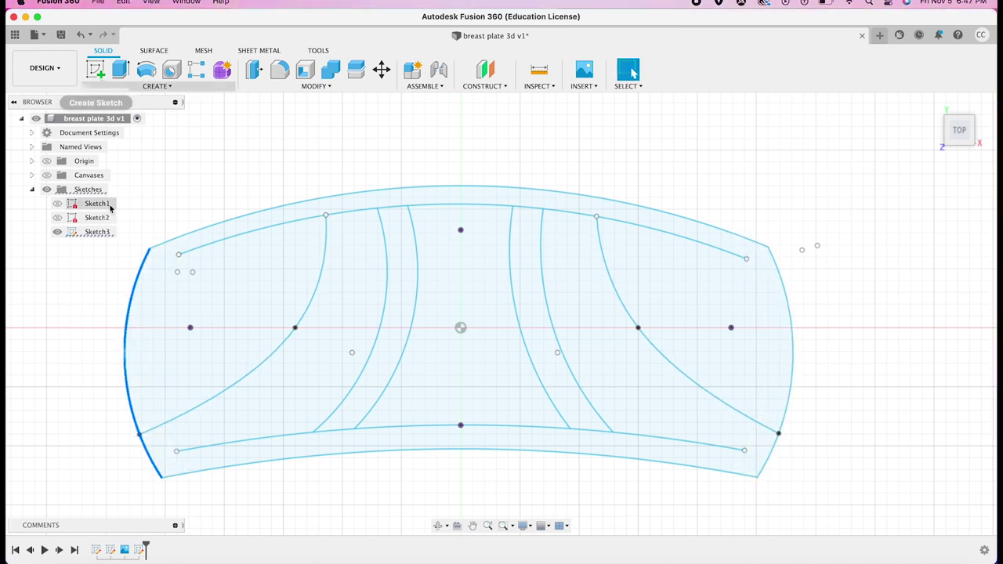
double_click(97, 231)
left_click(168, 247)
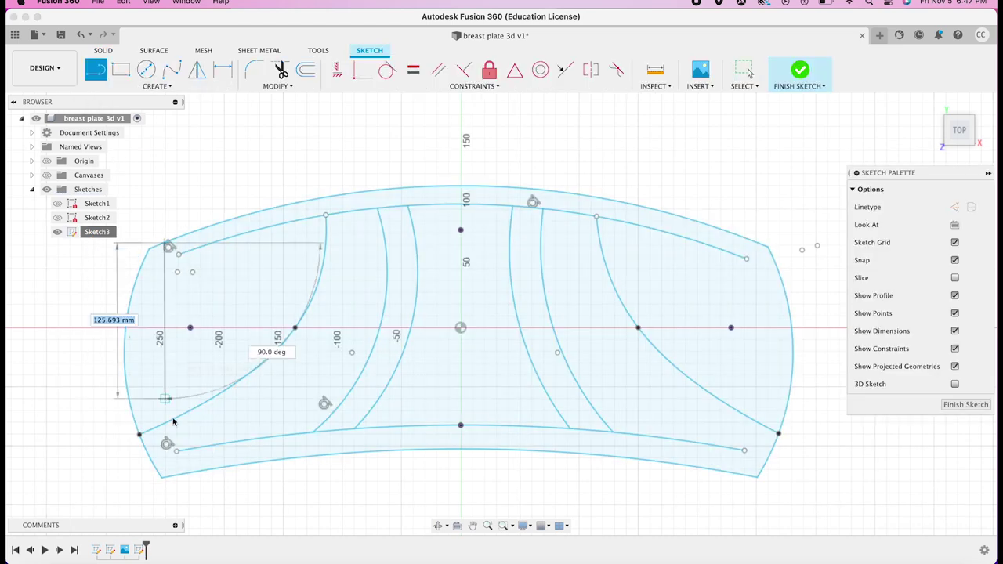
left_click(175, 476)
left_click(756, 475)
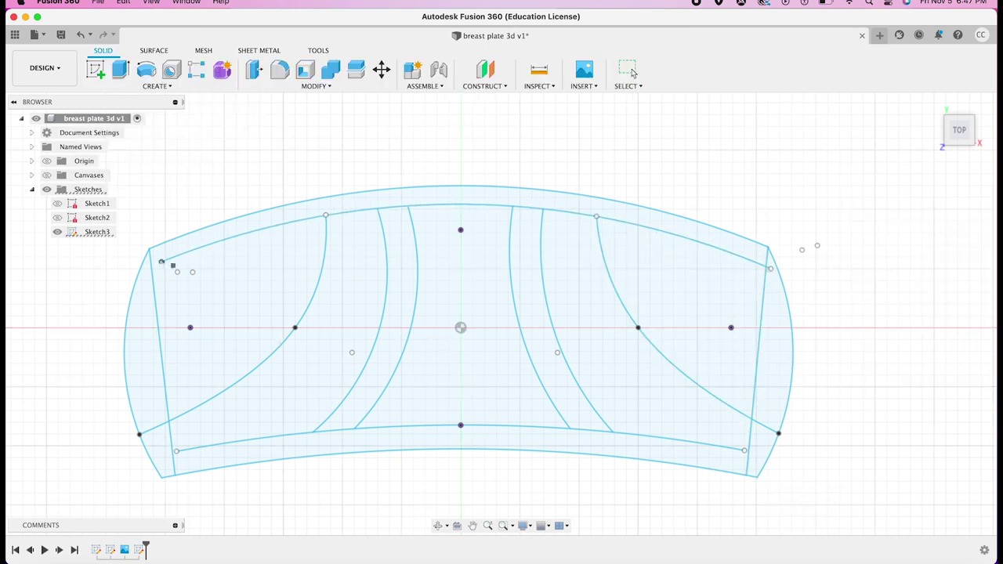
key("Escape")
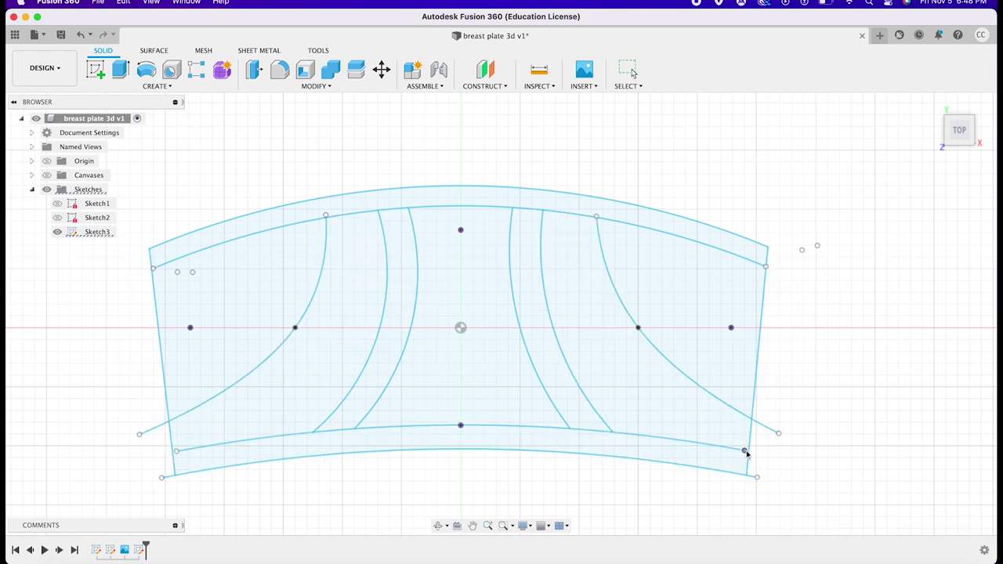
Snap the lower inner curves' ends onto the left and right side lines.
left_click_drag(744, 451, 757, 452)
left_click_drag(172, 453, 162, 455)
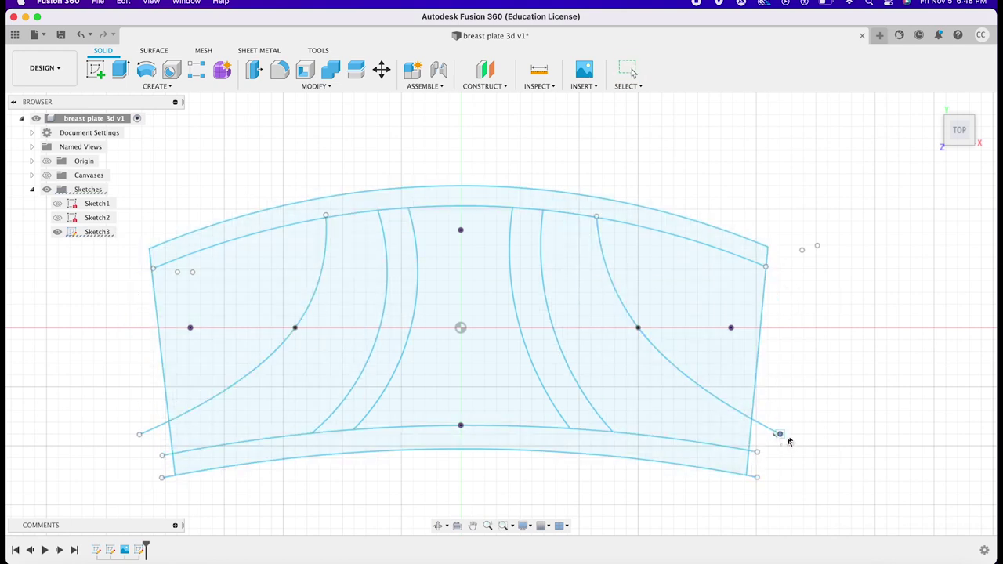
left_click_drag(780, 434, 751, 423)
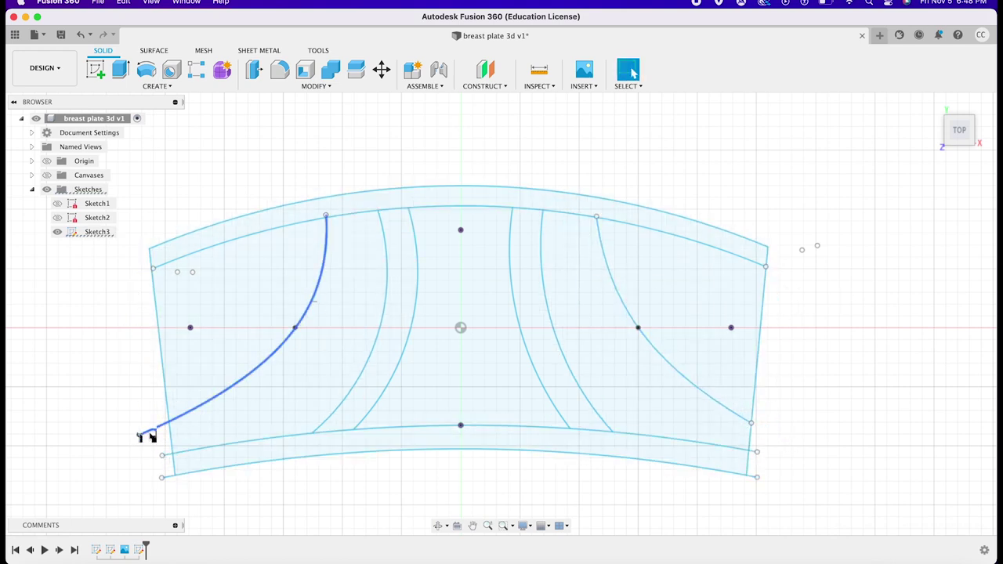
left_click_drag(141, 436, 168, 424)
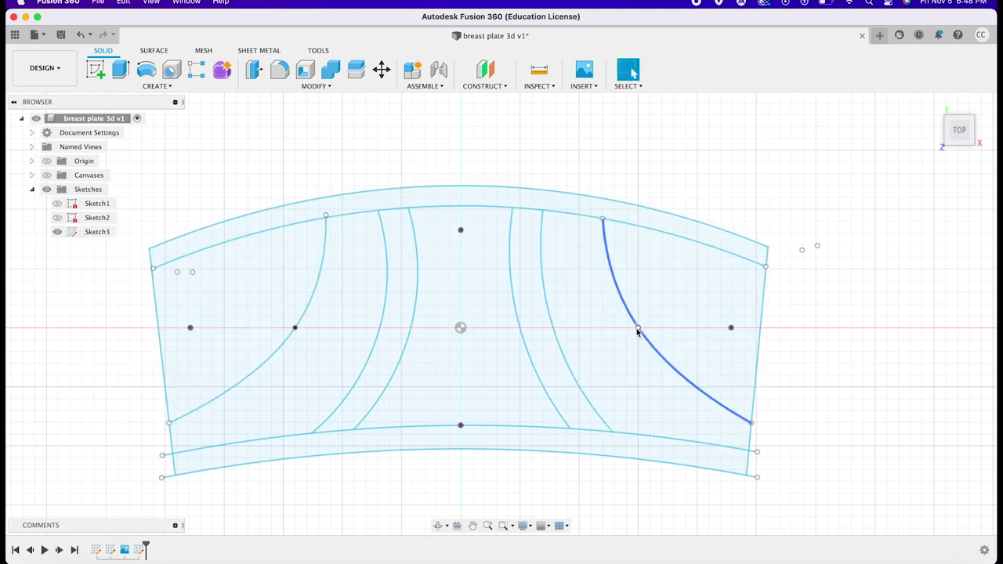
Reopen Sketch3 for editing and show the reference drawing behind it.
right_click(88, 234)
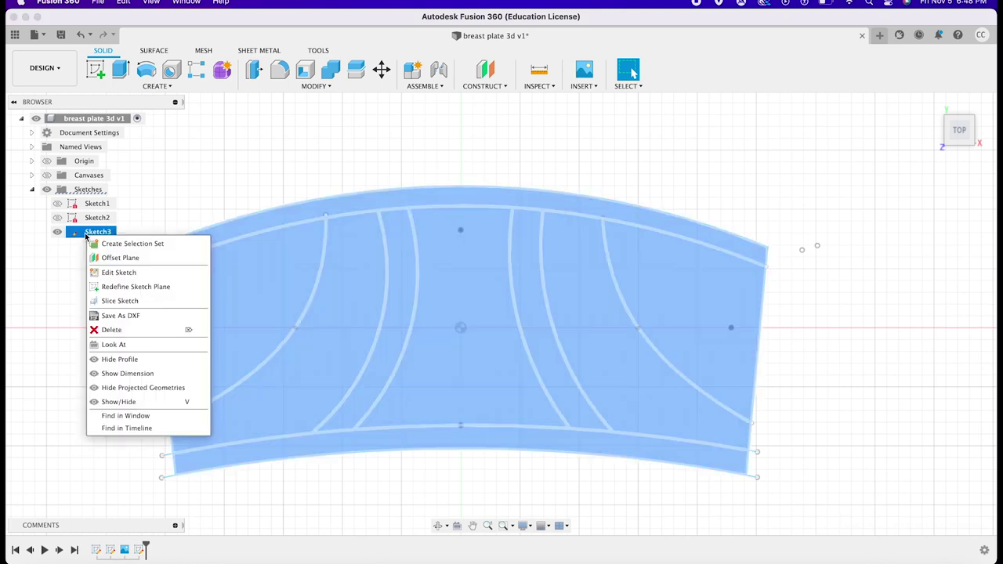
left_click(115, 273)
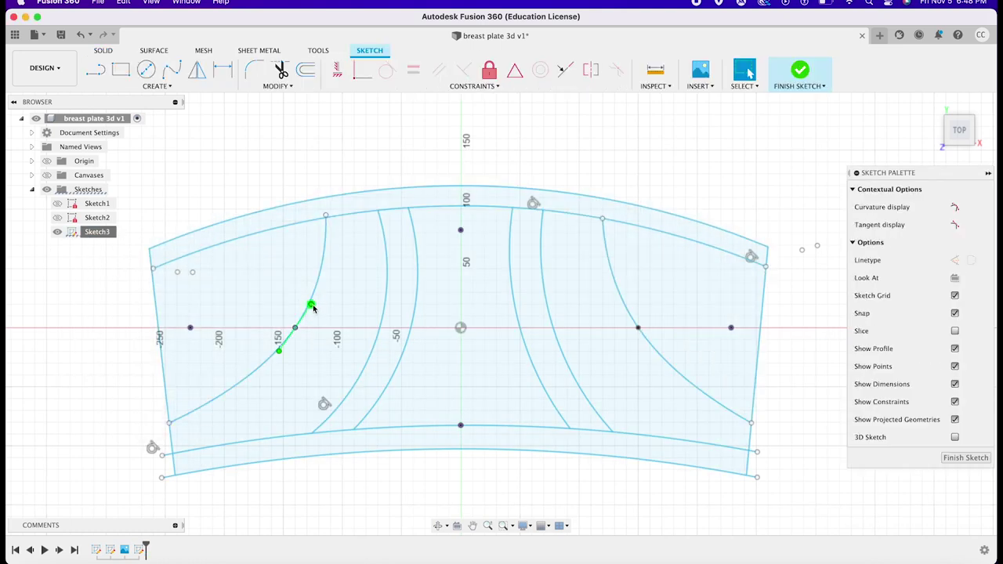
left_click(326, 215)
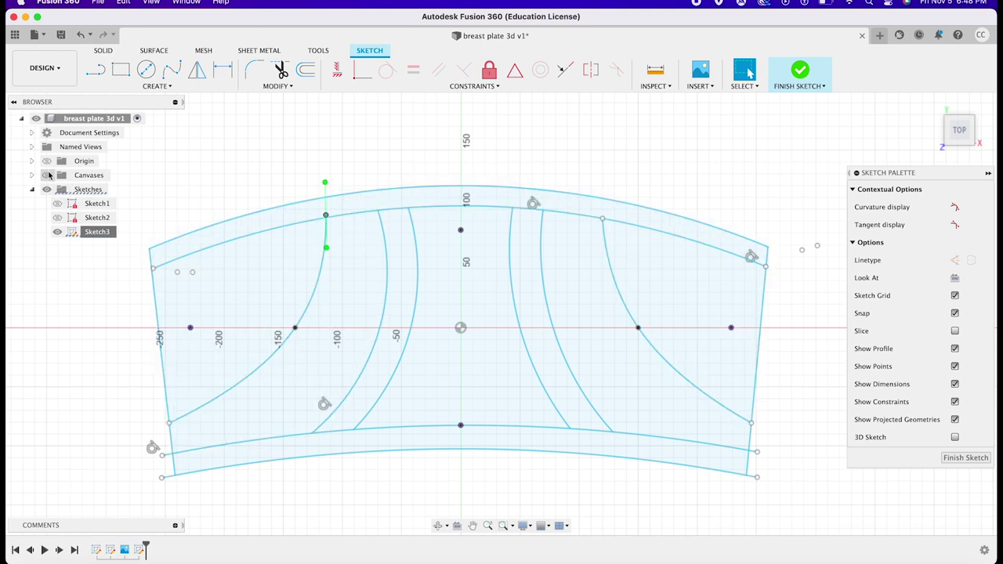
left_click(48, 175)
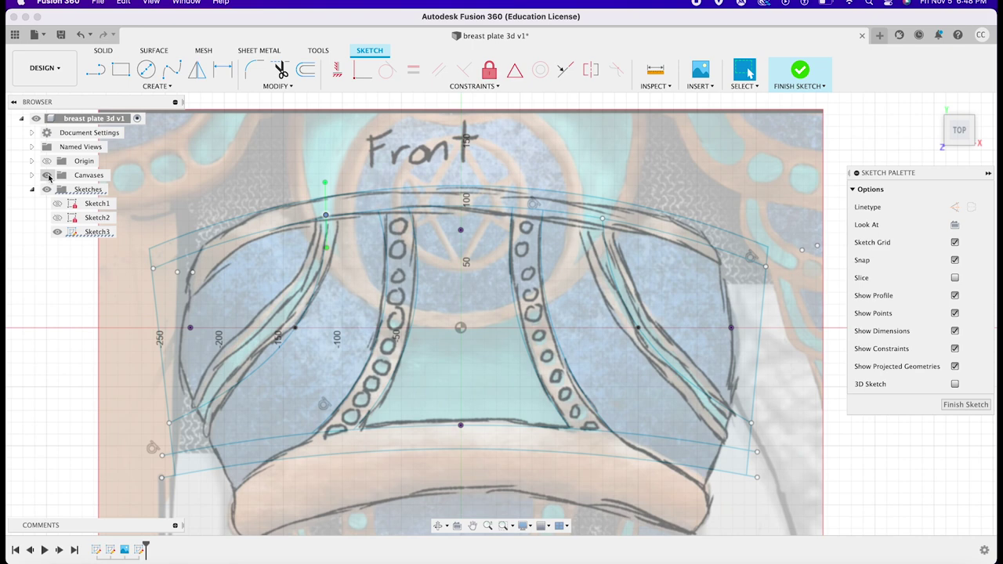
Adjust the left, upper and right strap spline points and tangents to follow the drawing.
left_click(295, 328)
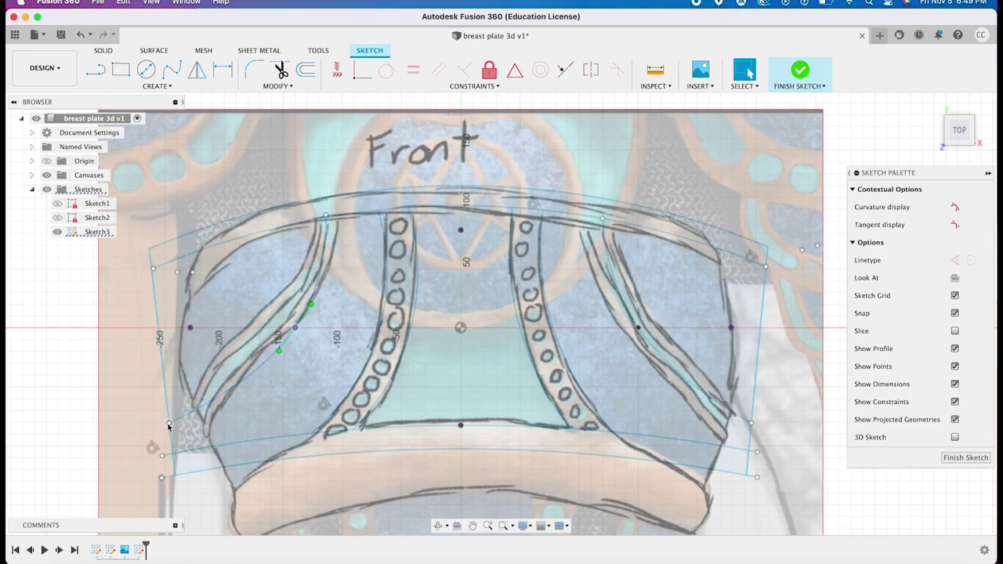
left_click_drag(202, 407, 204, 397)
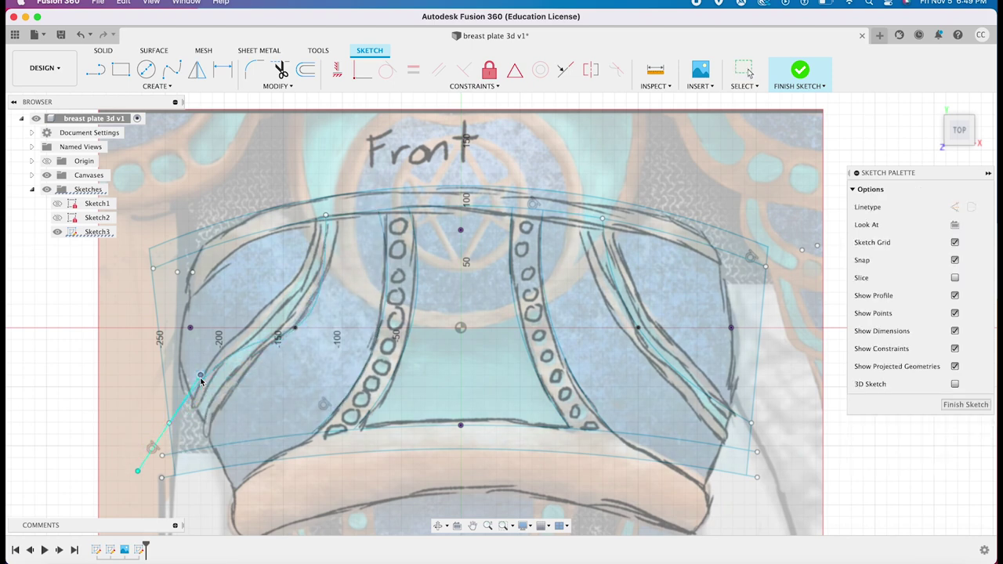
left_click(328, 264)
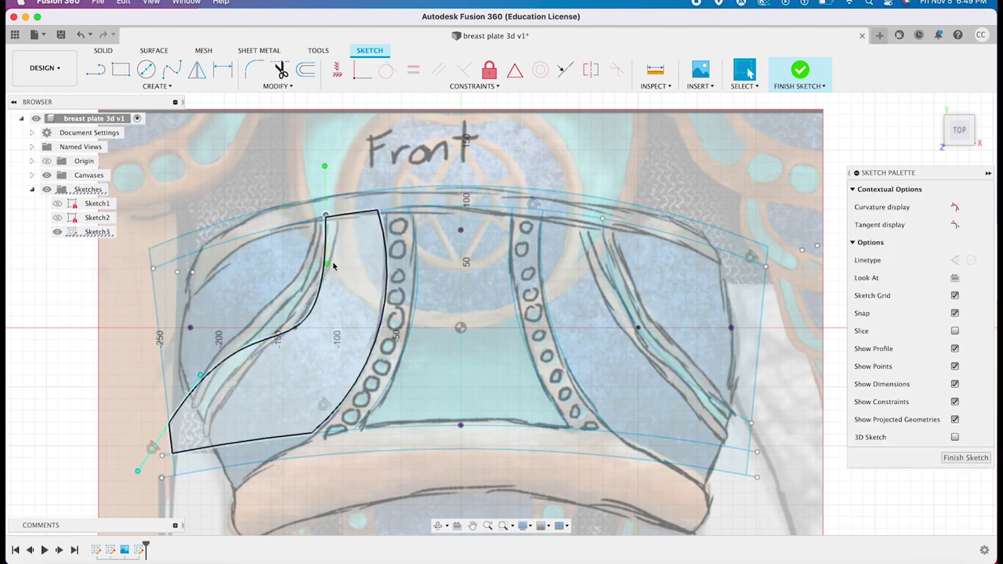
left_click_drag(328, 264, 345, 263)
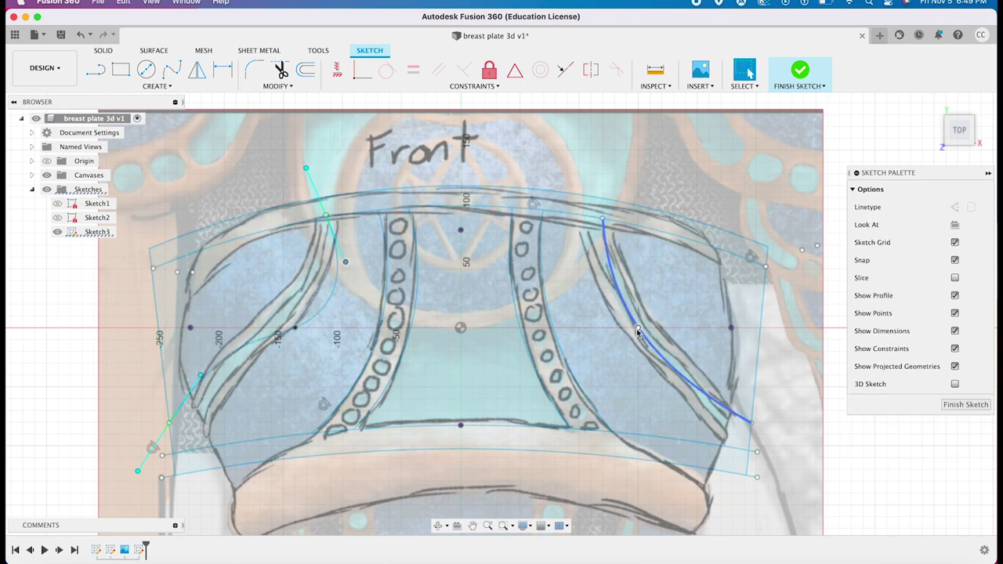
left_click(602, 220)
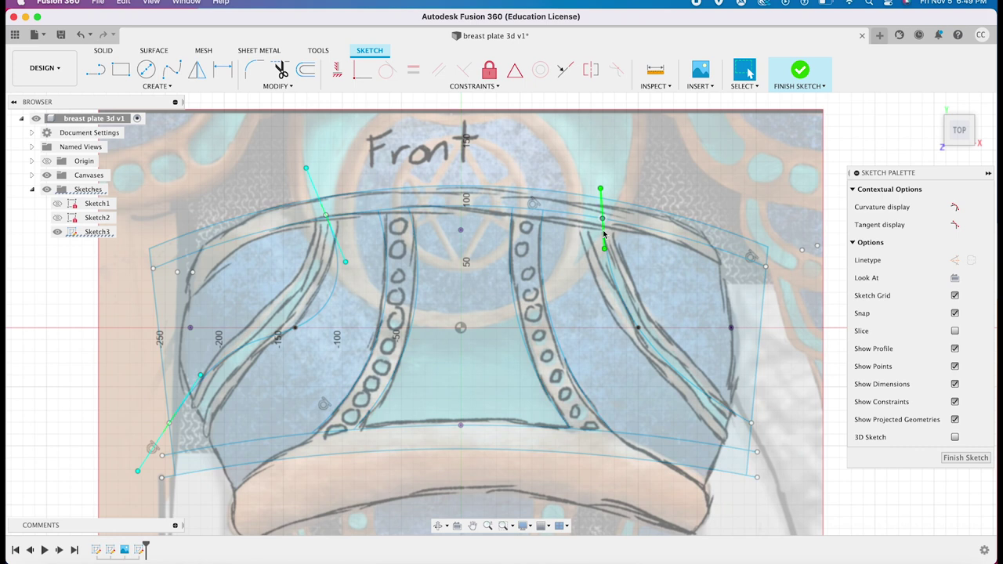
left_click_drag(602, 250, 572, 262)
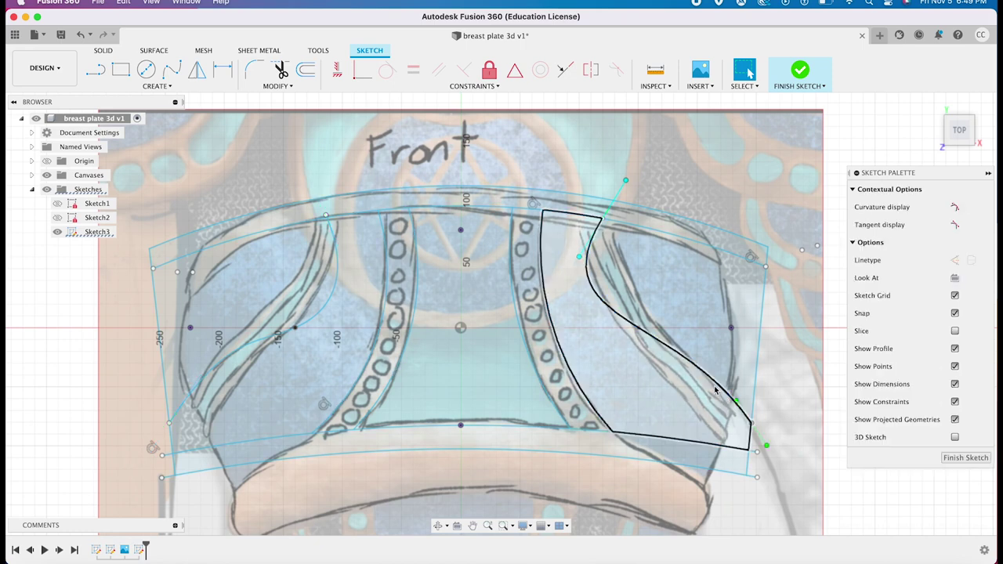
left_click(751, 423)
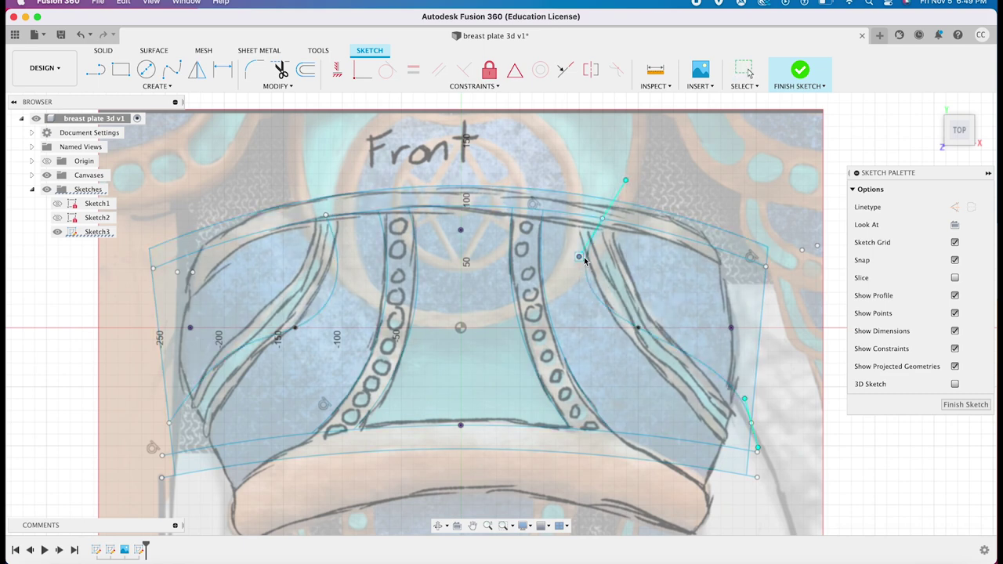
left_click(328, 296)
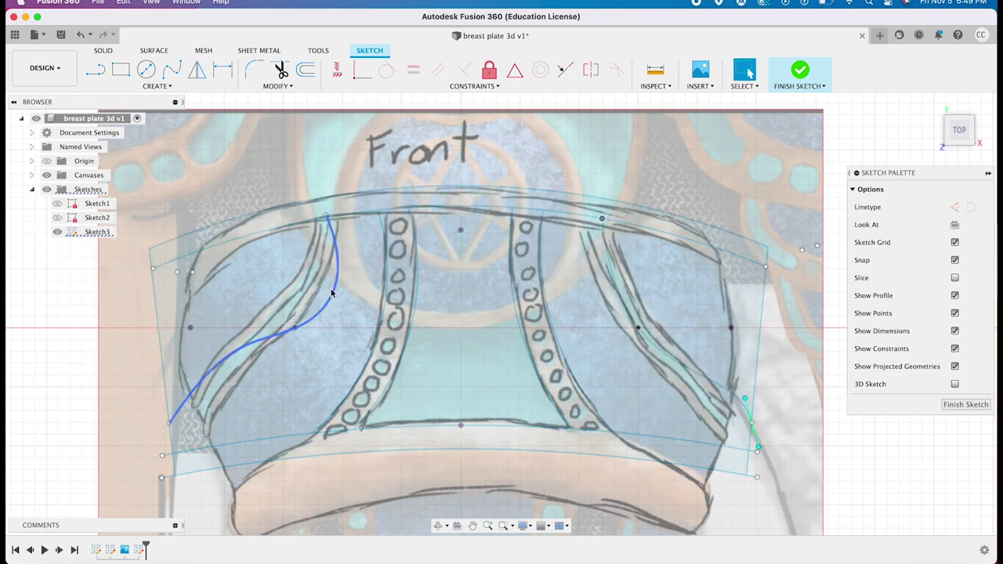
Finish Sketch3 to check the profiles, then reopen it for editing.
key("m")
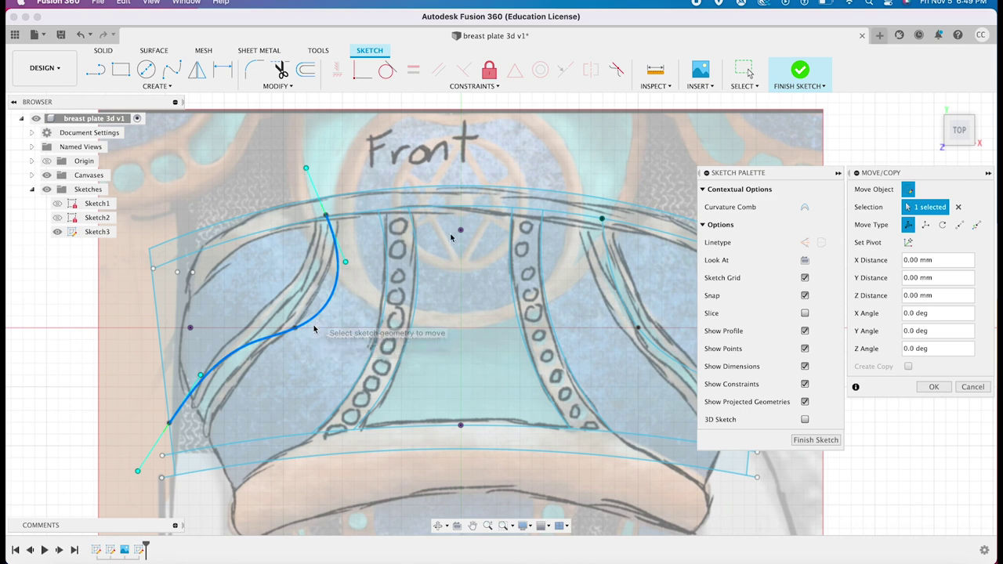
key("Return")
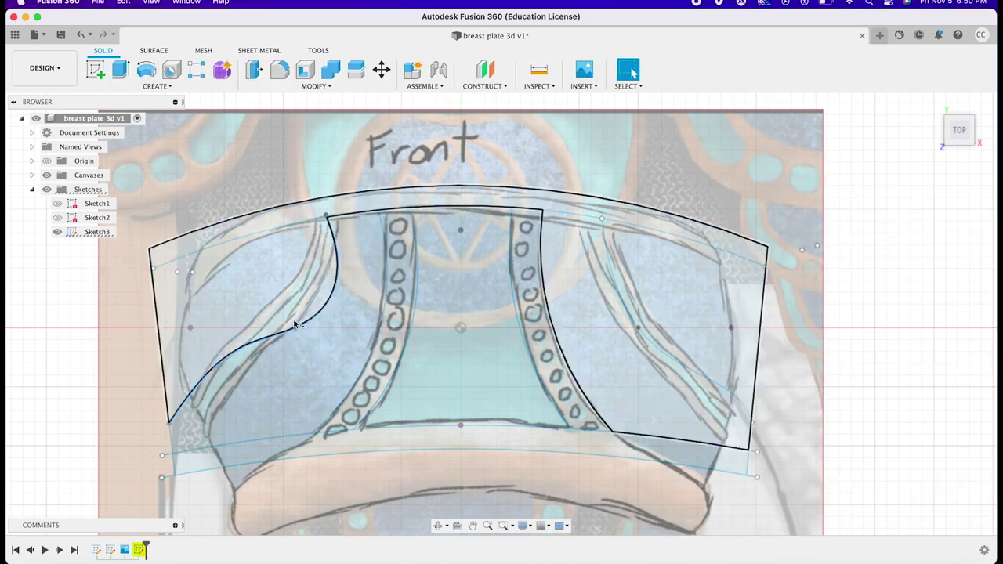
double_click(97, 231)
Move the left strap spline 11 mm upward with Move/Copy.
key("m")
left_click_drag(320, 330, 335, 343)
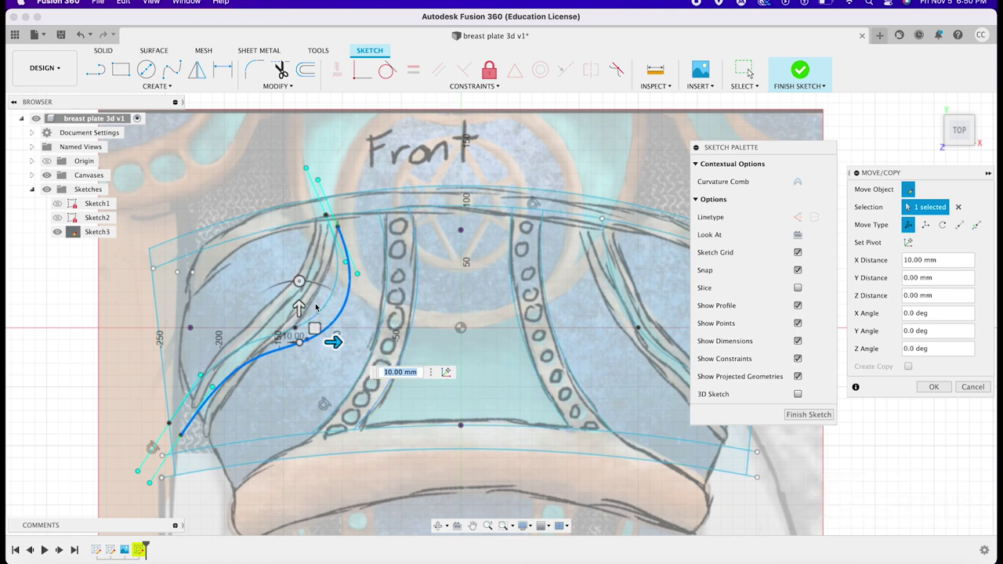
left_click(298, 307)
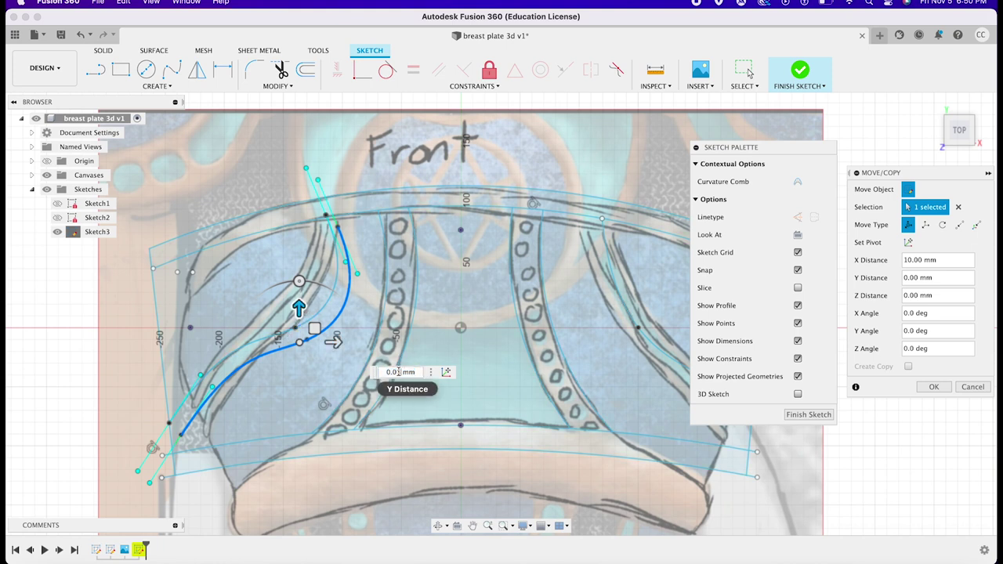
type("5")
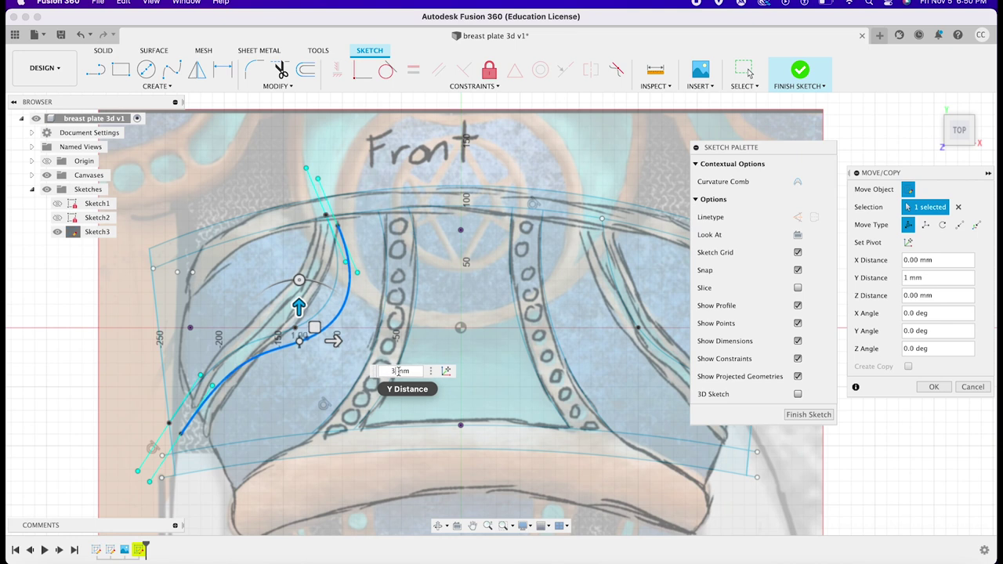
key("BackSpace")
type("8")
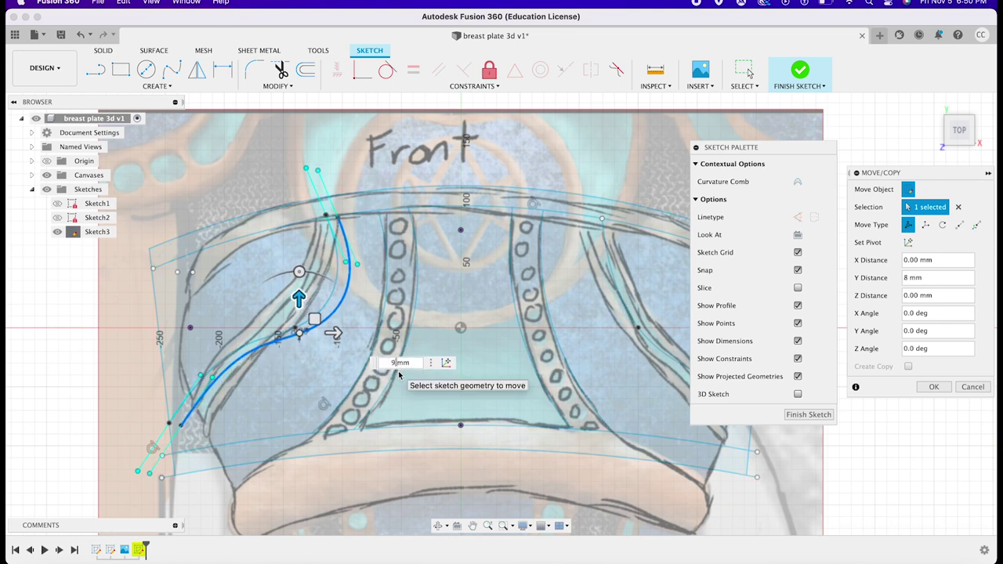
type("1")
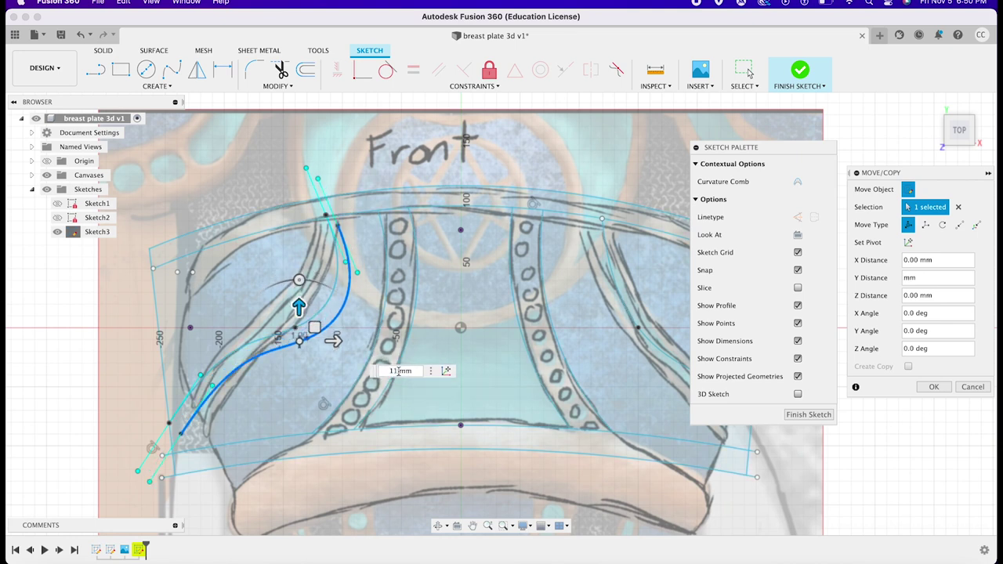
type("1")
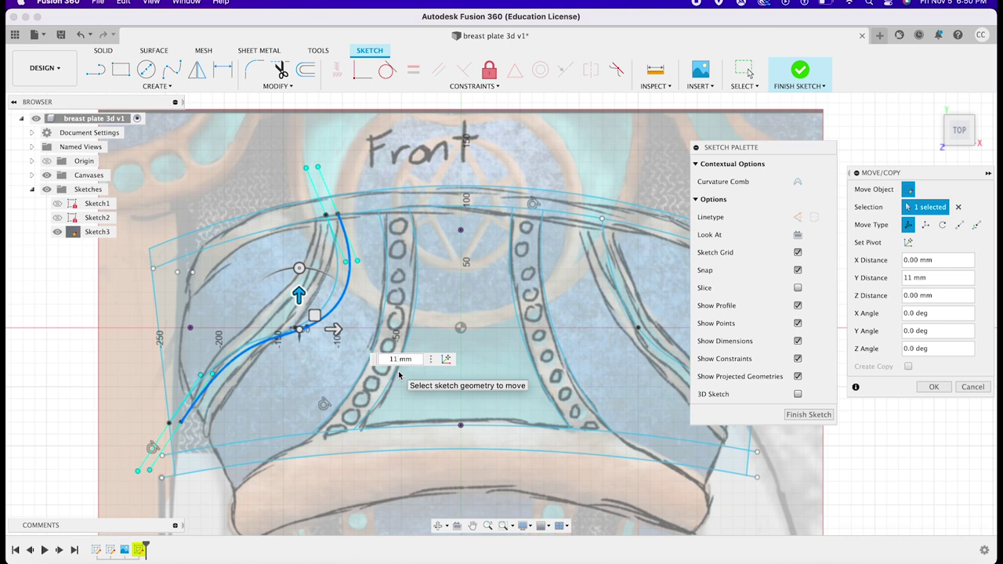
left_click(929, 387)
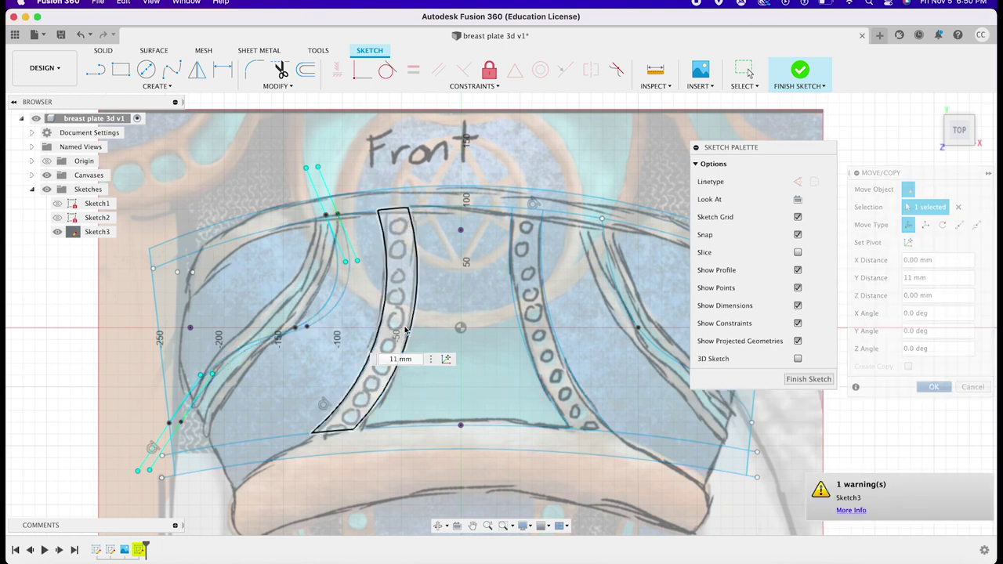
Reshape the left strap spline near its lower bend.
left_click(327, 317)
scroll(290, 335, "up", 5)
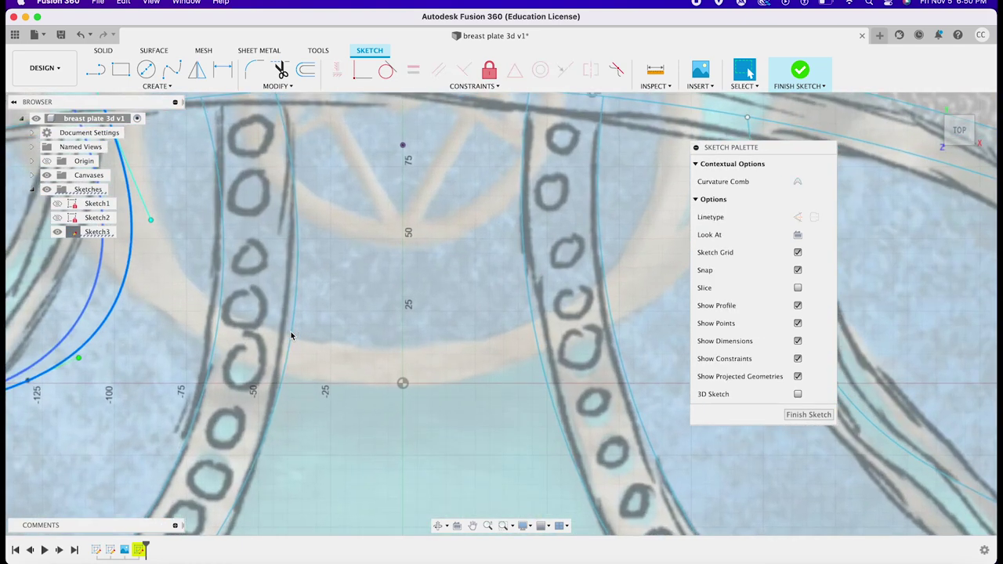
scroll(291, 335, "left", 3)
scroll(290, 335, "left", 3)
scroll(291, 336, "left", 3)
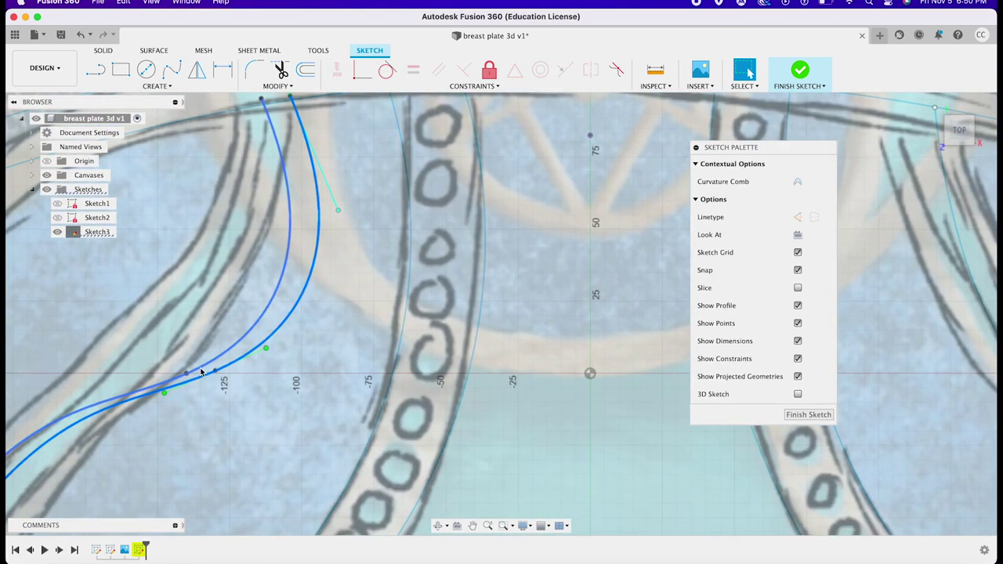
left_click_drag(216, 378, 194, 388)
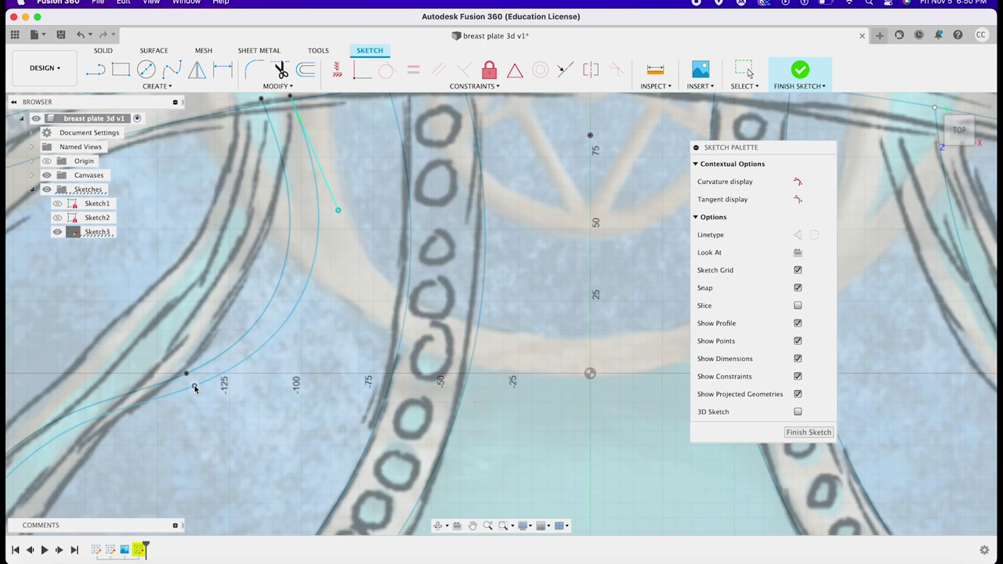
scroll(307, 155, "up", 2)
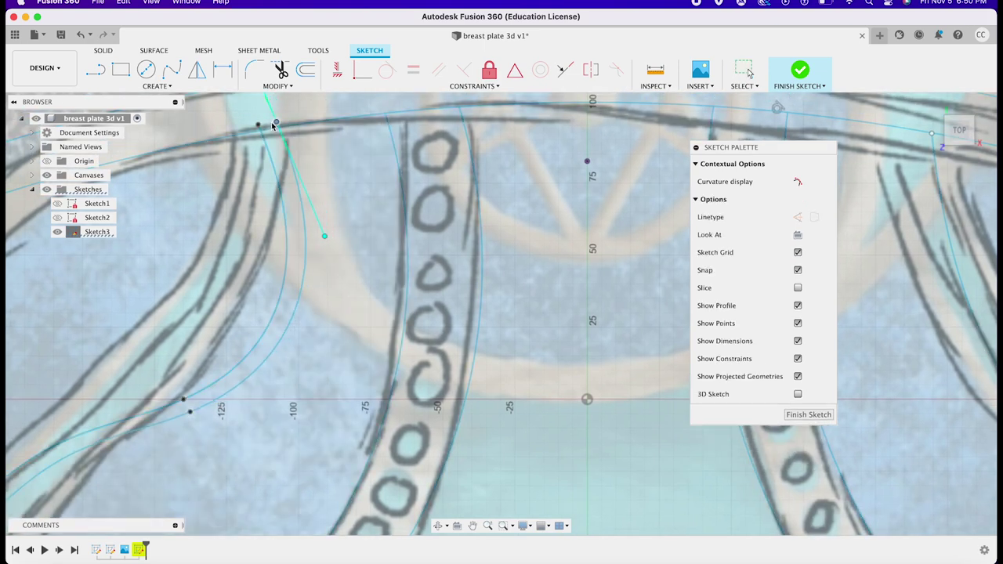
Pull the left spline's lower tangent toward the outline's lower-left corner.
key("Escape")
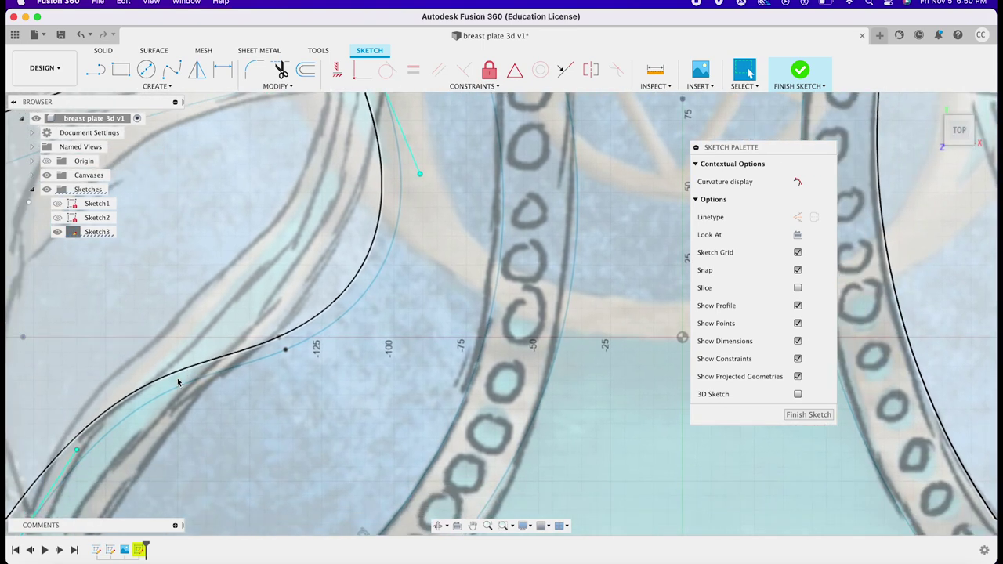
scroll(177, 381, "up", 5)
scroll(317, 339, "left", 3)
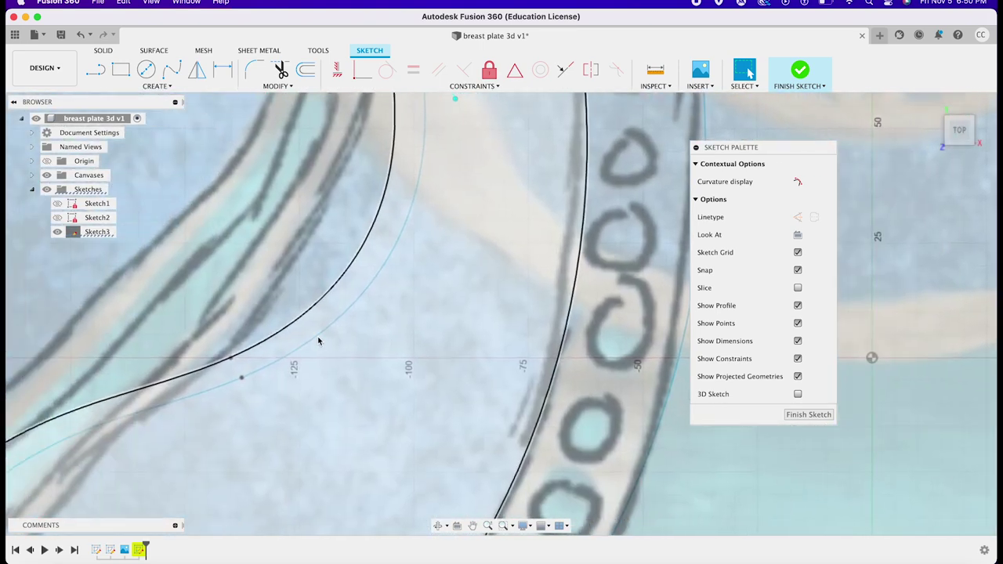
scroll(318, 339, "left", 3)
scroll(317, 339, "left", 3)
scroll(318, 339, "left", 3)
scroll(317, 336, "left", 3)
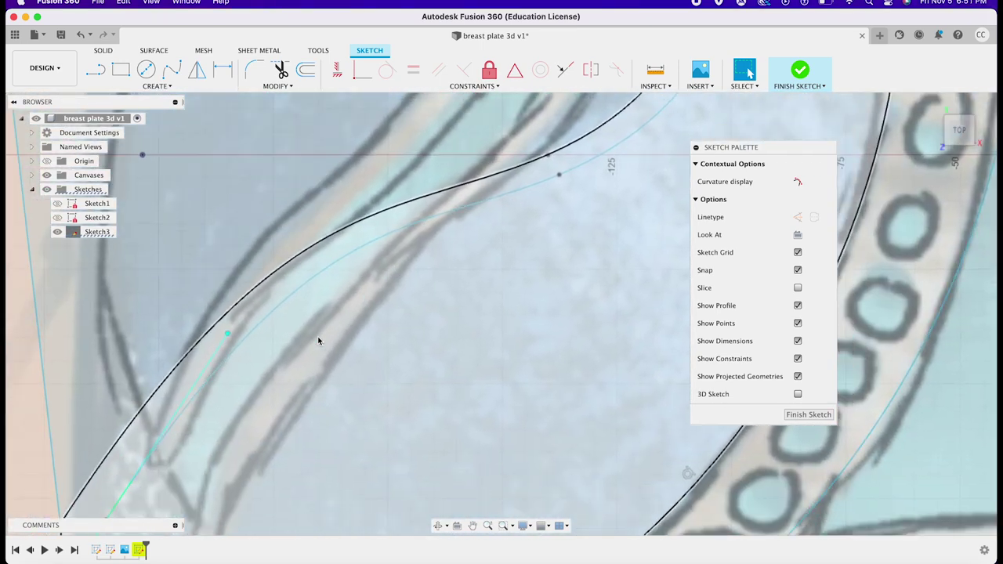
scroll(317, 336, "left", 3)
scroll(318, 336, "down", 3)
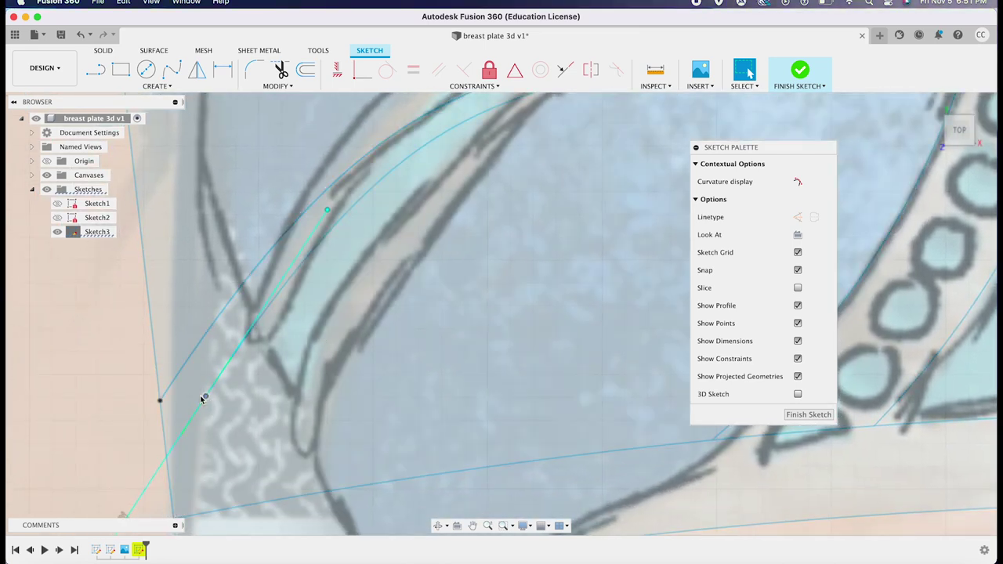
left_click_drag(201, 399, 161, 433)
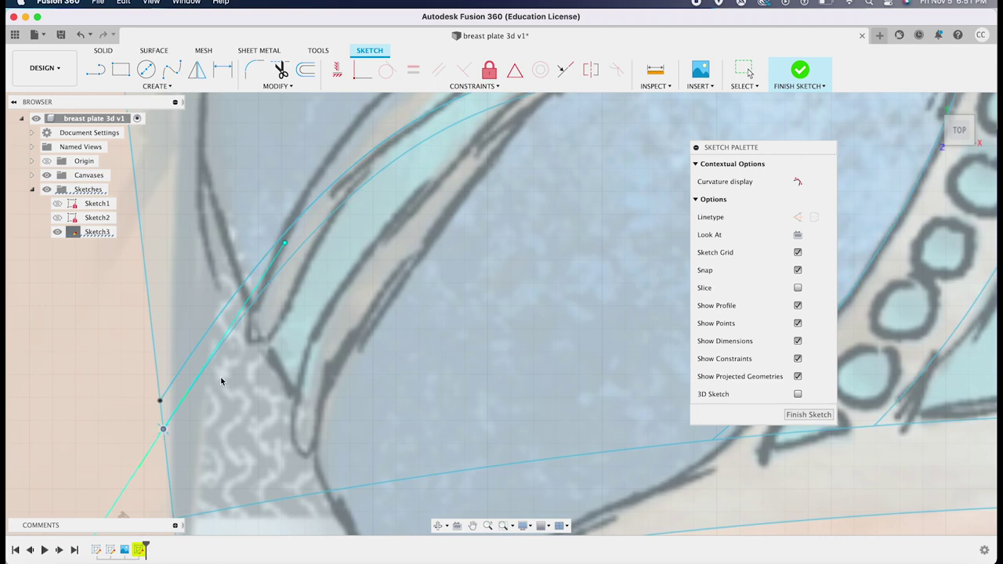
scroll(223, 381, "down", 5)
scroll(250, 368, "down", 3)
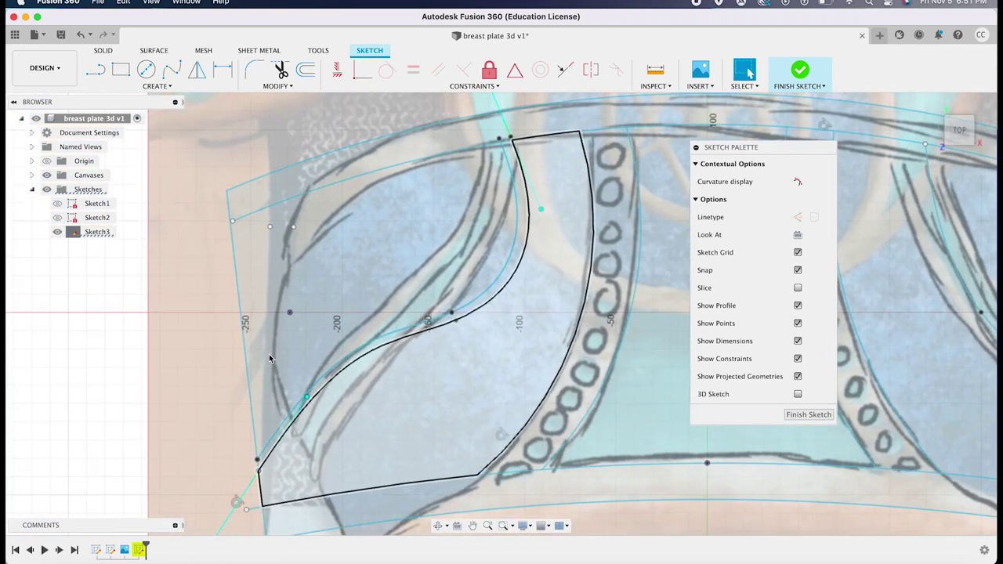
Shift the inner strap spline to the right into position.
left_click(443, 324)
key("m")
mouse_move(444, 292)
left_mouse_down()
mouse_move(481, 291)
mouse_move(543, 112)
left_mouse_up()
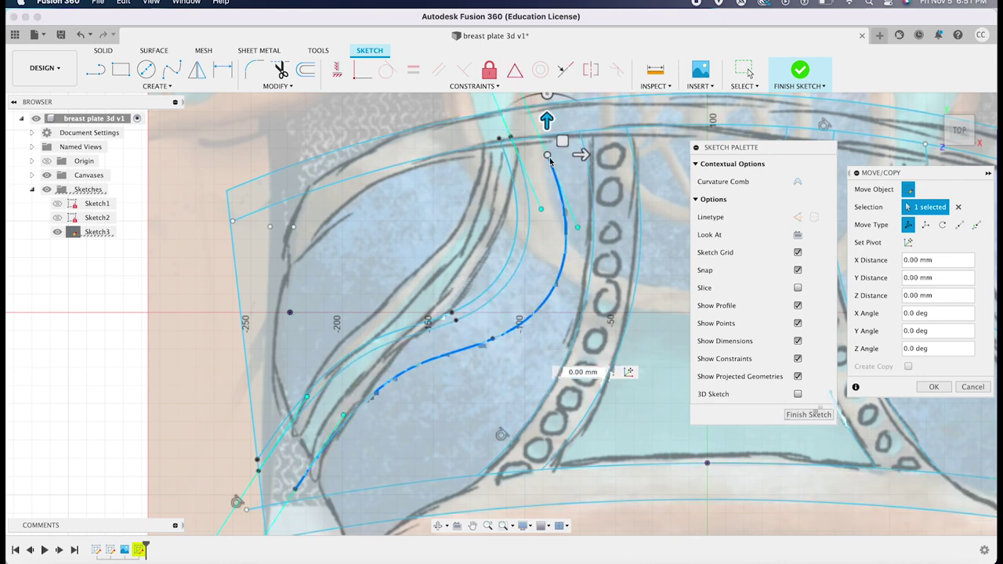
key("Escape")
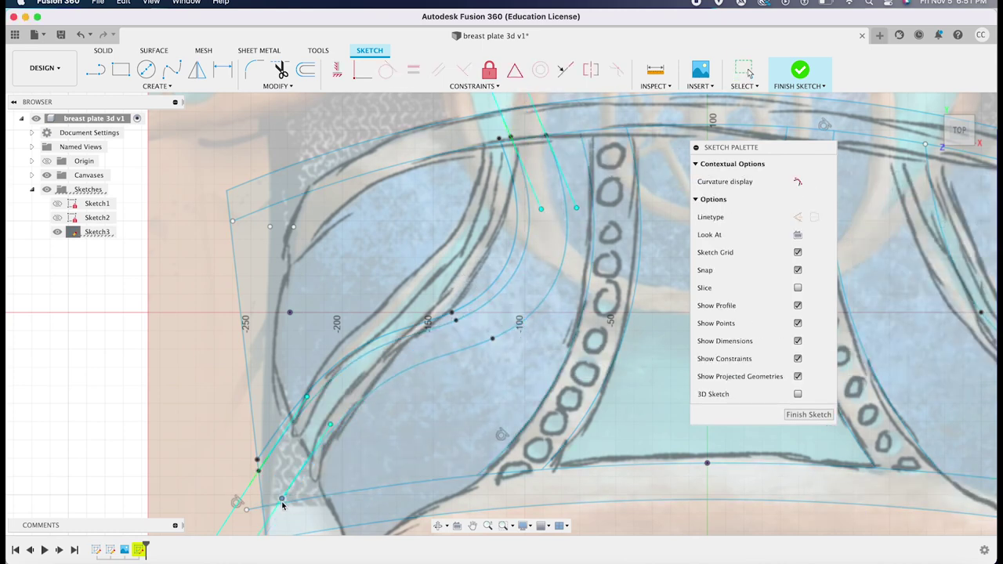
left_click(482, 311)
Commit the strap spline move and finish the sketch to review its profiles.
key("m")
left_click(934, 387)
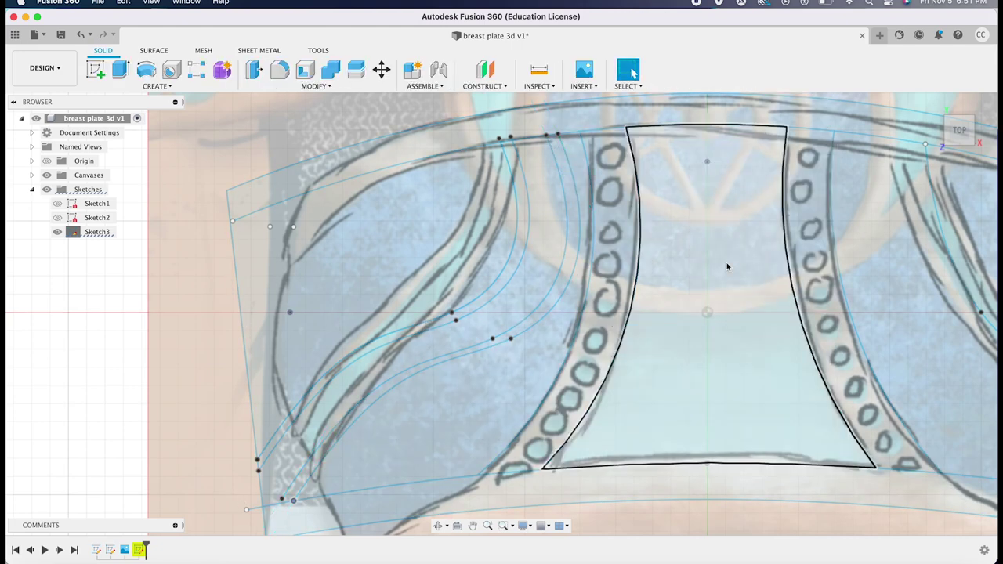
left_click(807, 86)
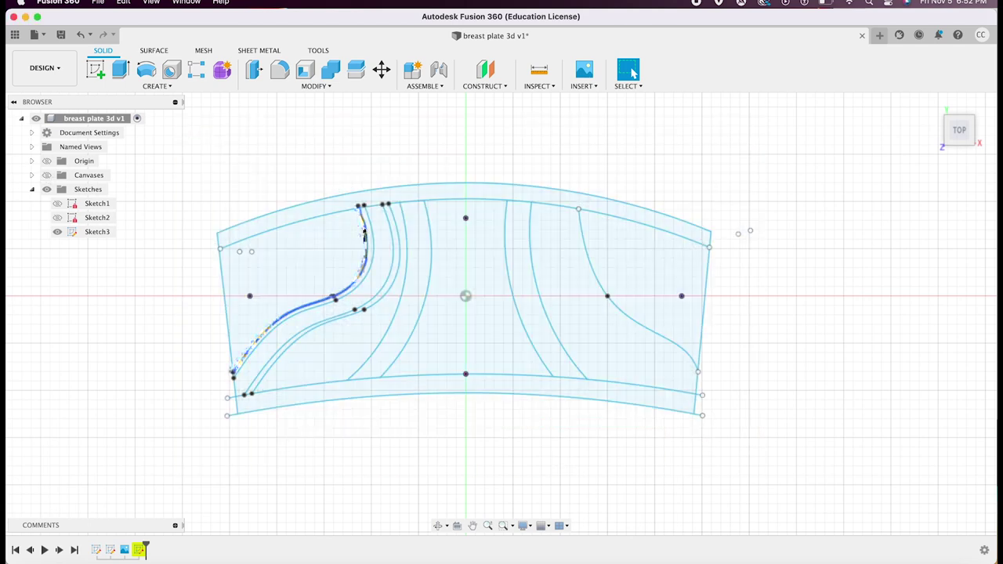
Undo an accidental left strap spline shift and reopen Sketch3 for editing.
left_click_drag(365, 235, 383, 237)
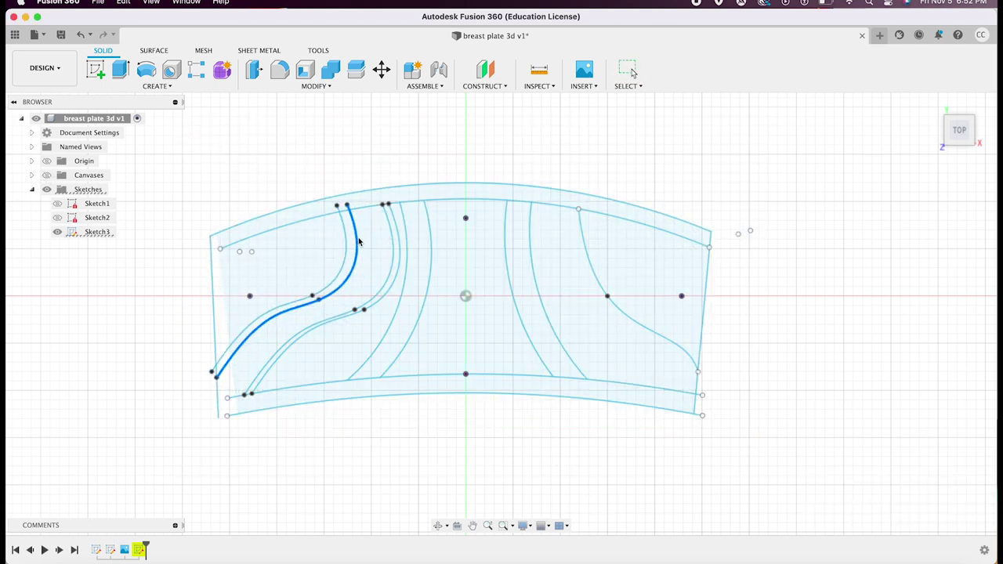
left_click(80, 34)
left_click(81, 34)
left_click(80, 34)
left_click(81, 35)
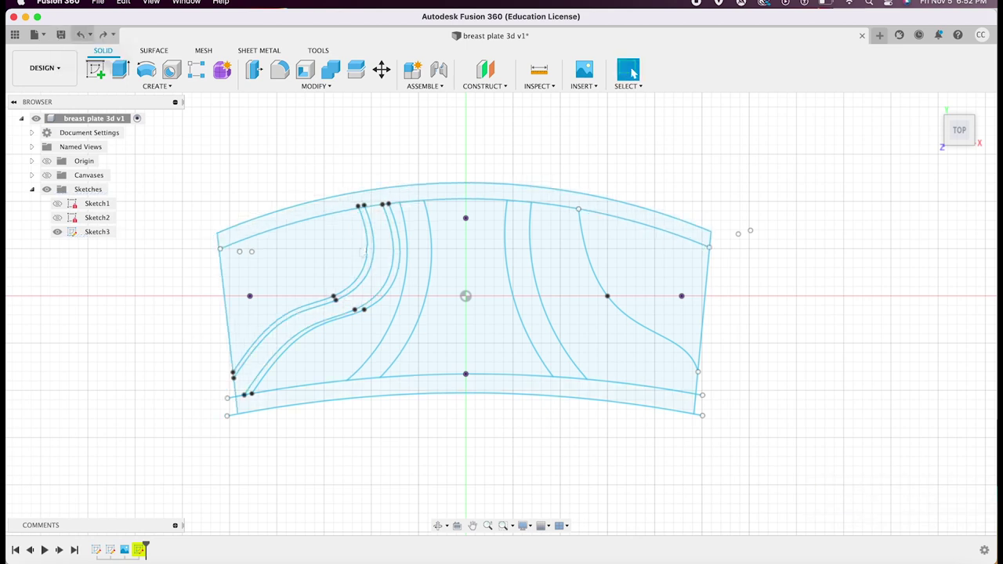
right_click(97, 231)
left_click(114, 271)
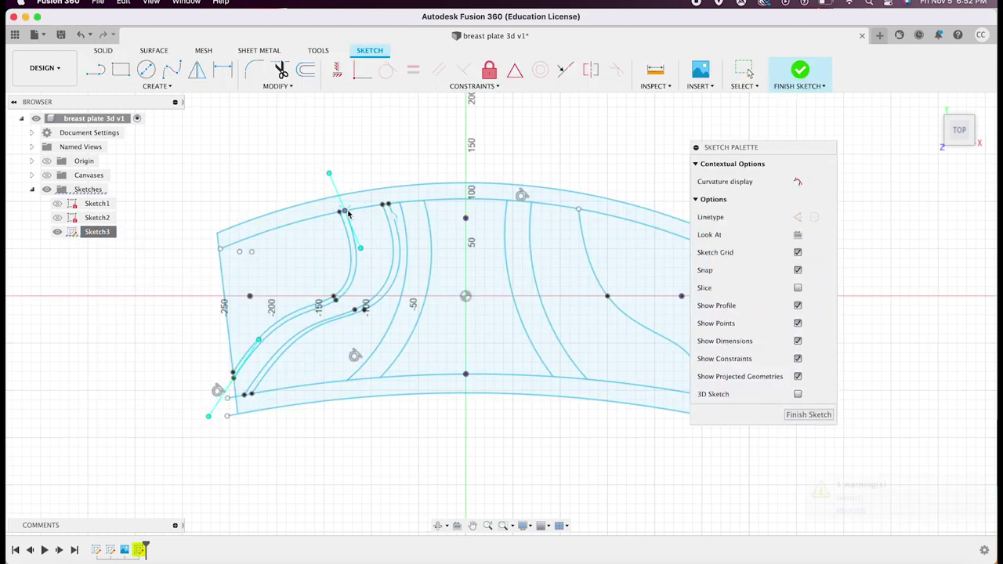
Reshape the left S-curve by moving its fit point up and its top end.
left_click_drag(340, 213, 364, 203)
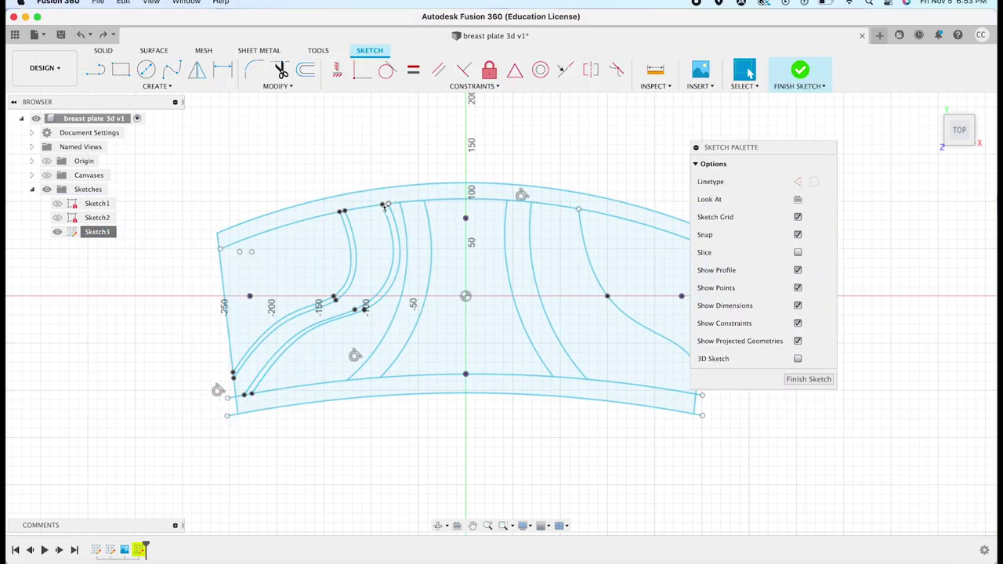
left_click(397, 273)
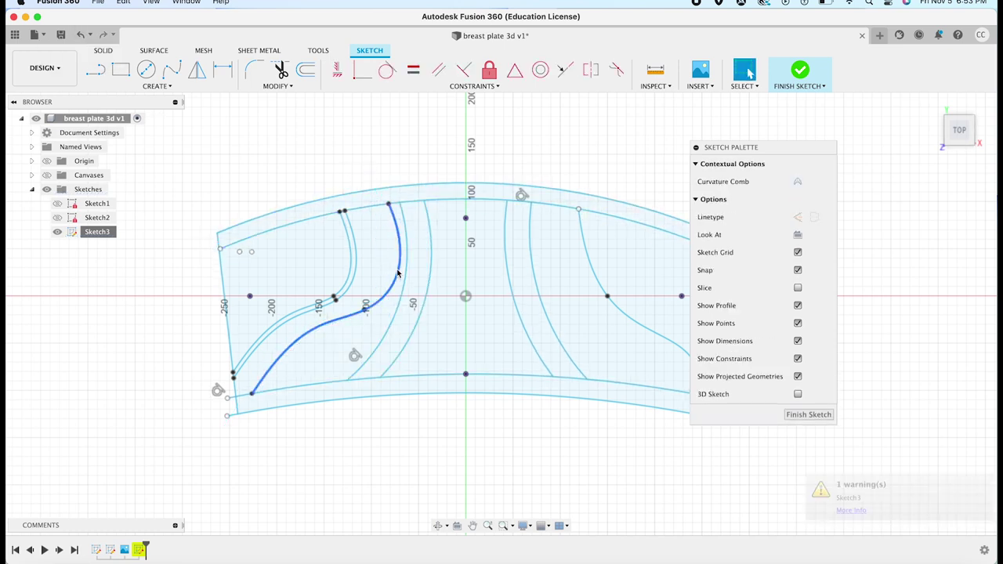
key("Delete")
left_click(271, 325)
left_click_drag(234, 378, 230, 364)
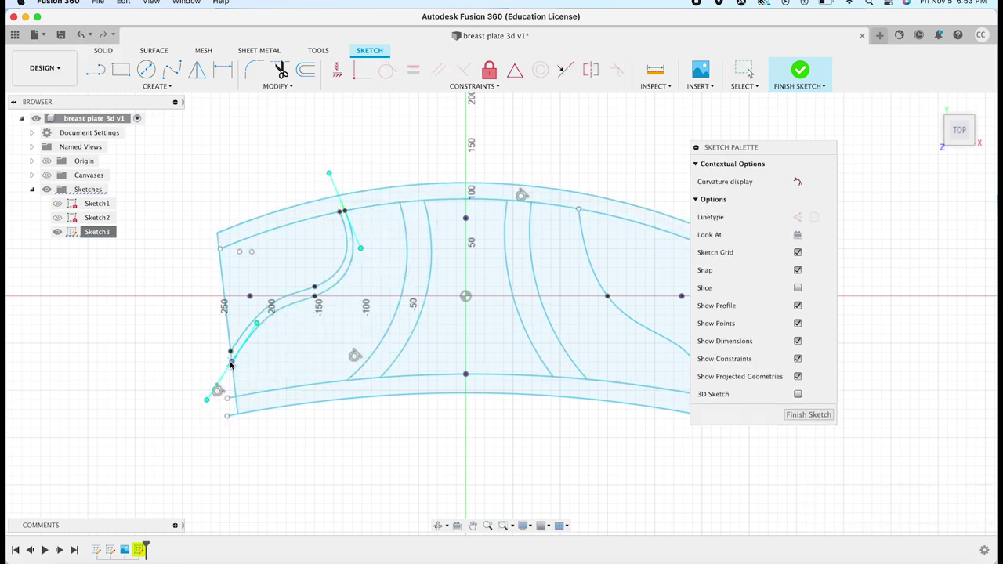
left_click_drag(342, 211, 345, 211)
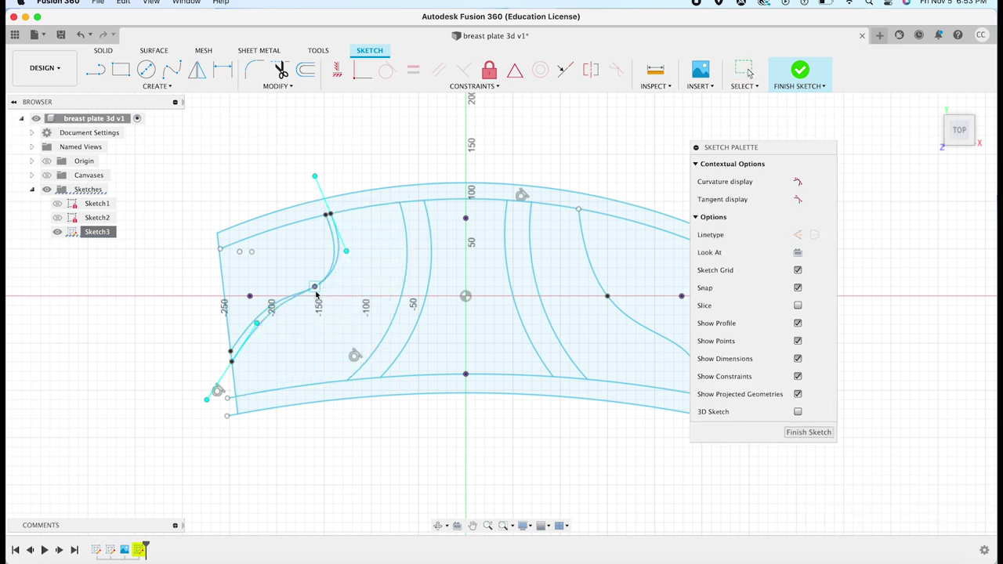
scroll(377, 333, "up", 3)
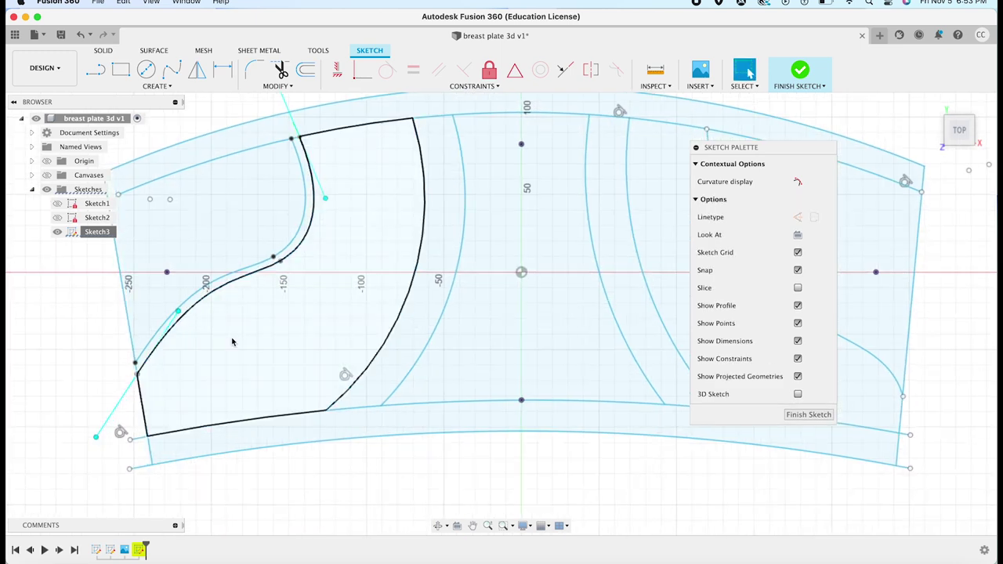
Shift a strap spline 20 mm along X with Move/Copy.
left_click(239, 276)
key("m")
left_click_drag(305, 281, 337, 280)
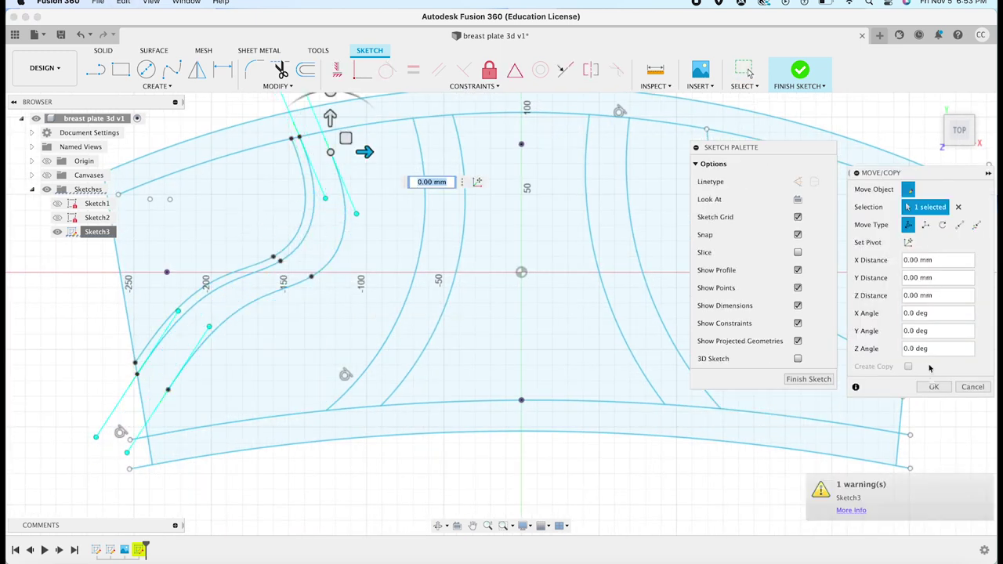
key("Return")
Shift the lower-left spline 10 mm into place and fit the sketch in view.
left_click(145, 416)
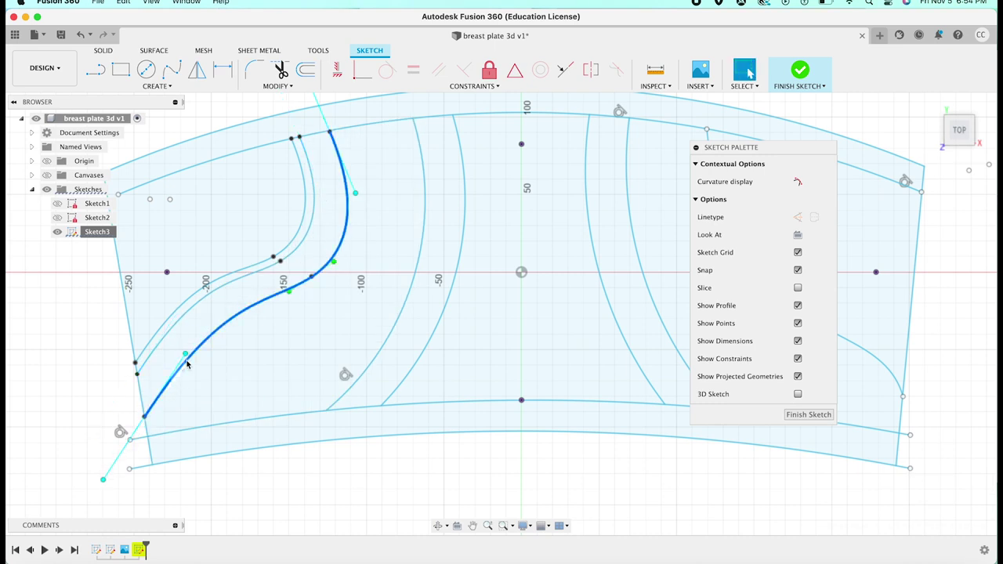
key("m")
left_click_drag(330, 292, 350, 297)
key("Return")
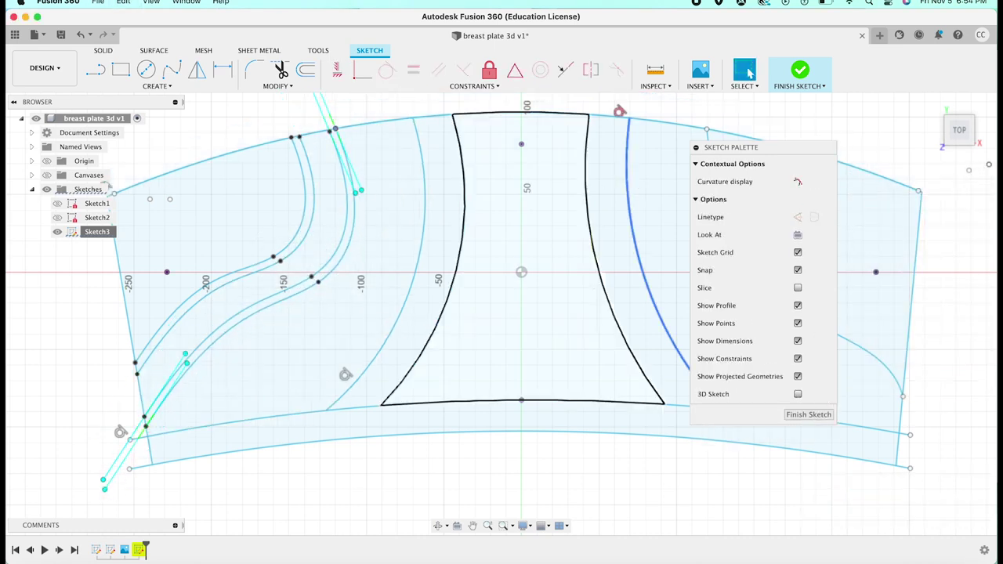
double_click(92, 235)
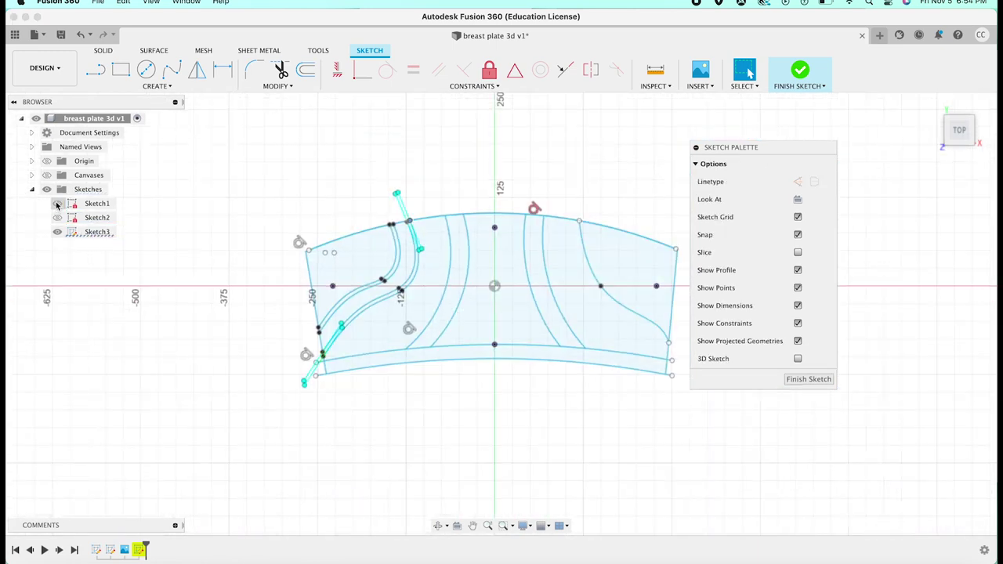
left_click(580, 223)
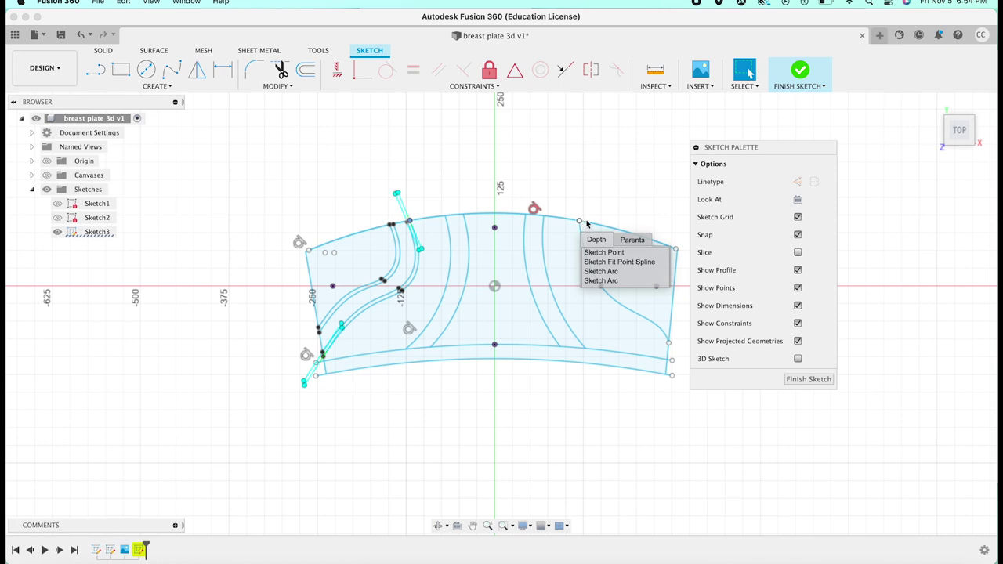
Move the top arc 25 mm along X, then reopen Sketch3.
left_click(589, 226)
key("m")
left_click_drag(609, 220, 674, 260)
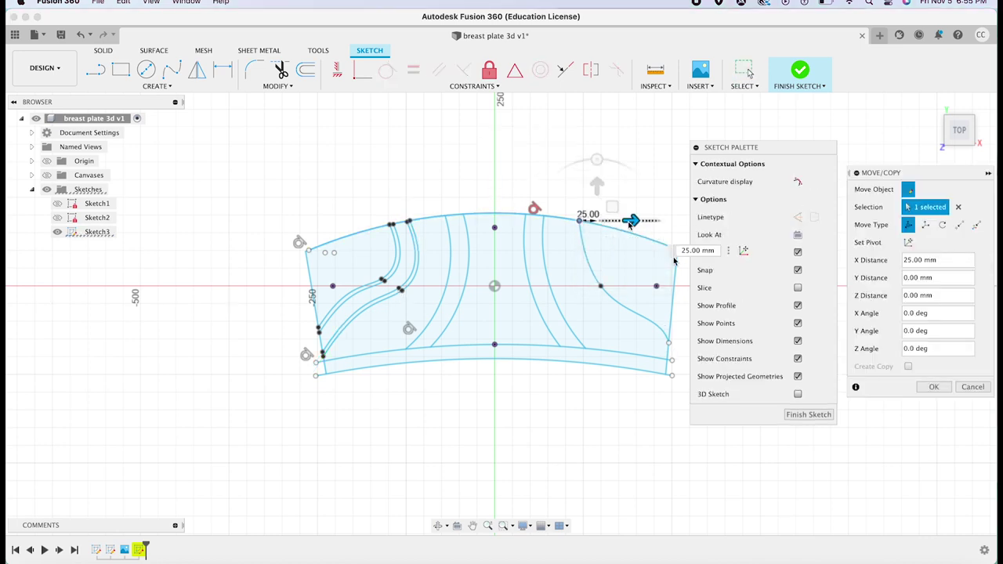
key("Return")
left_click(799, 74)
double_click(97, 231)
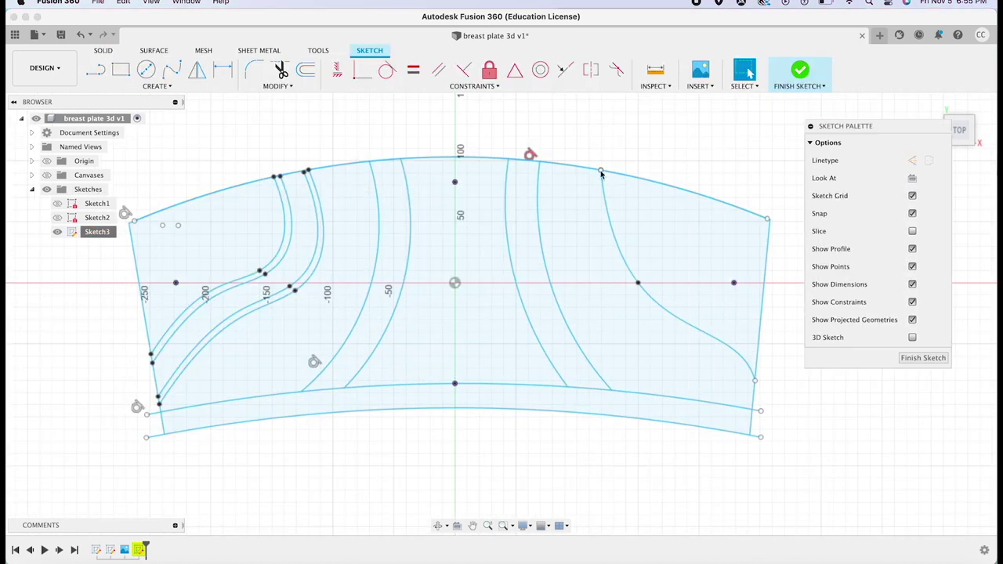
Replace the right-hand spline with a fit point spline from top edge to right edge.
scroll(535, 287, "down", 5)
left_click(630, 310)
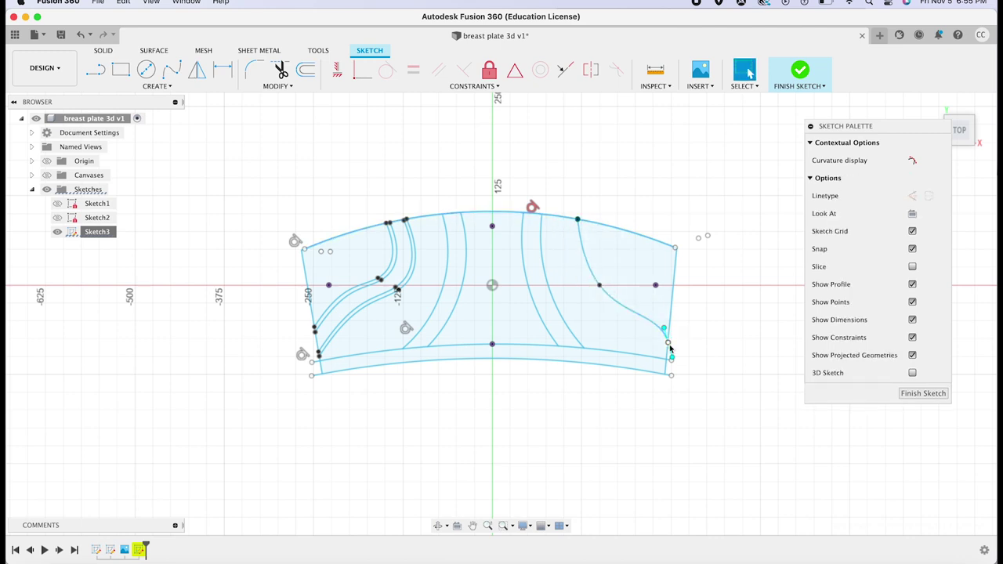
left_click(600, 287)
left_click(611, 306)
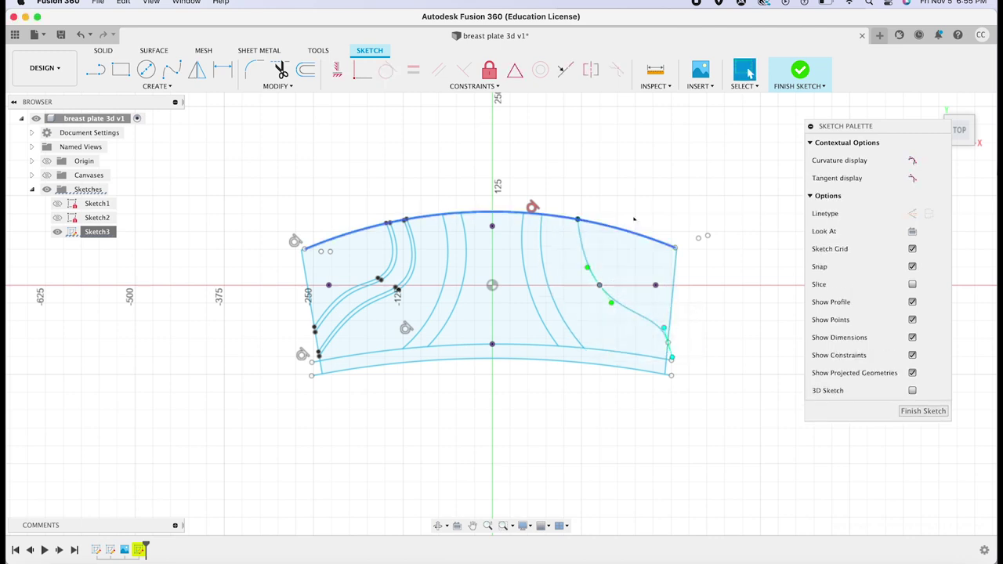
key("Delete")
left_click(172, 70)
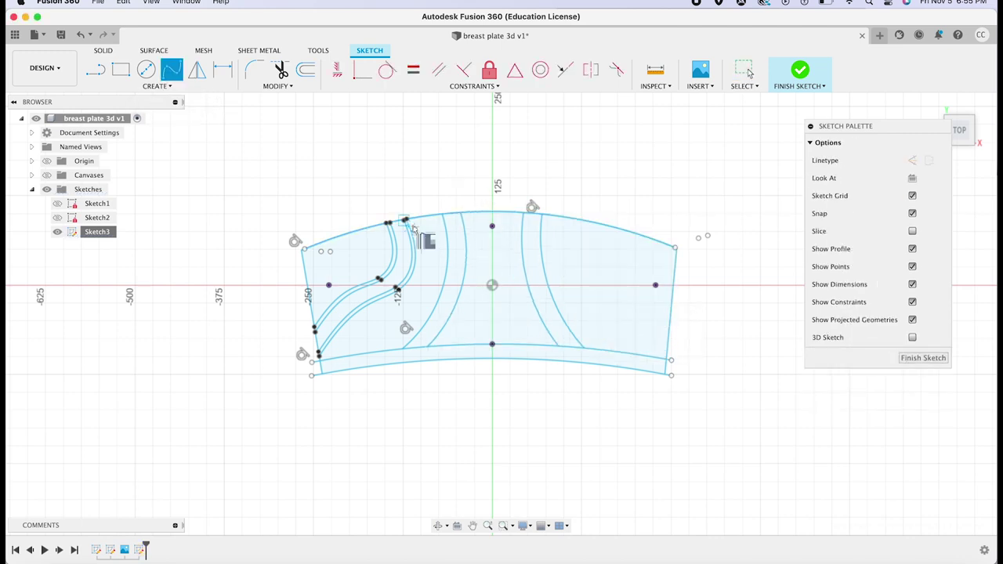
left_click(580, 220)
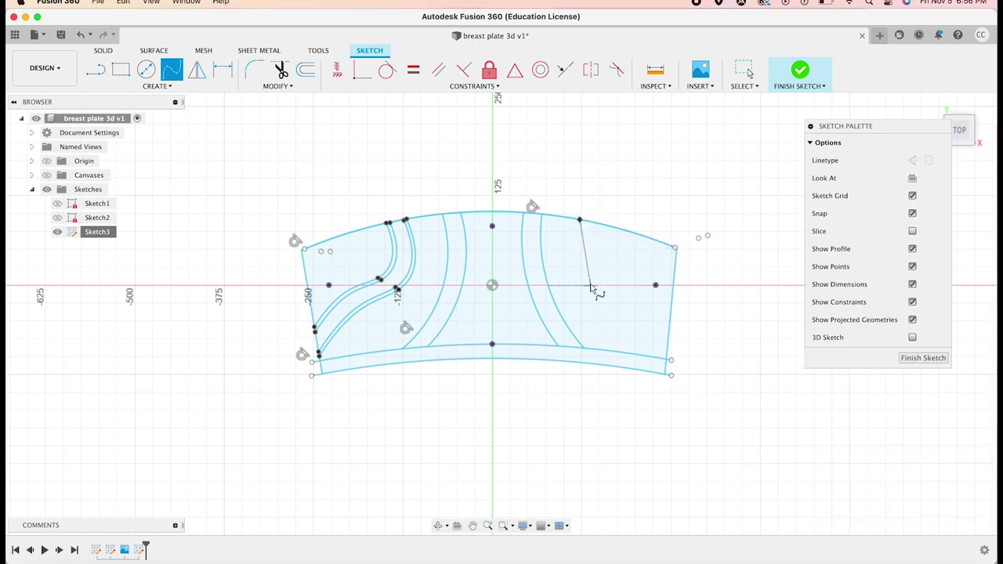
left_click(668, 326)
left_click(799, 70)
Reopen Sketch3, undo the last spline change, and adjust the right spline's tangent and end points.
right_click(98, 232)
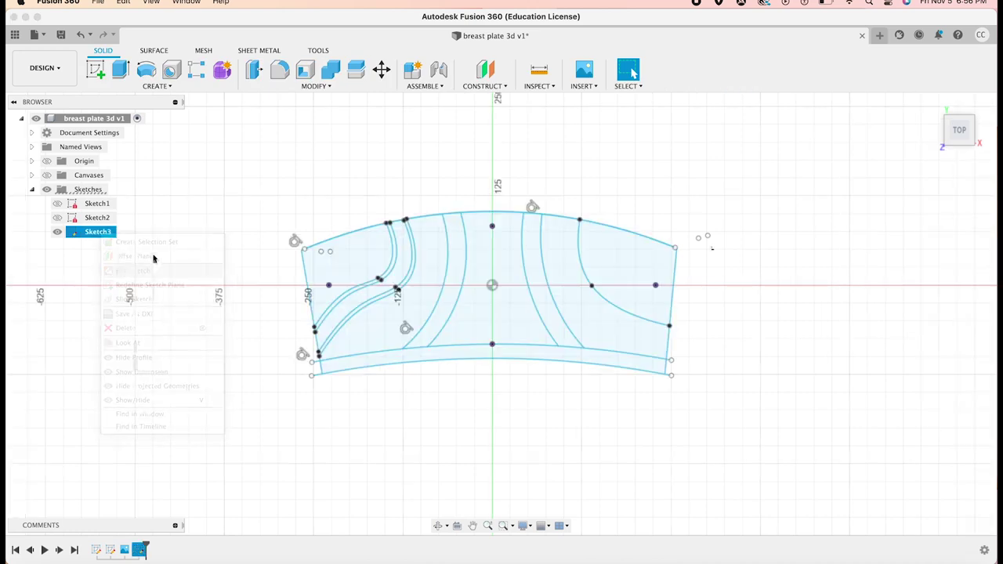
left_click(604, 300)
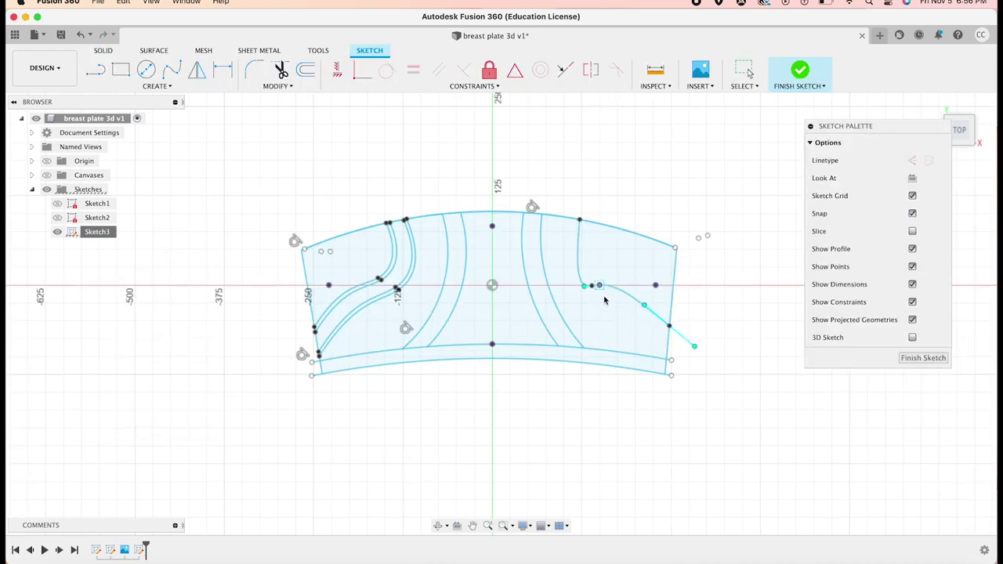
left_click(81, 34)
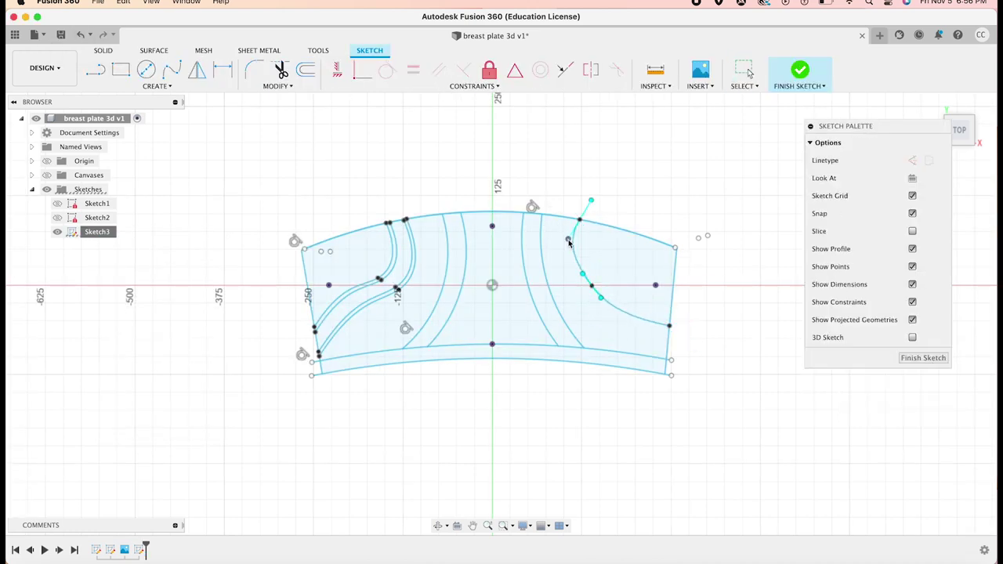
mouse_move(644, 306)
left_mouse_down()
mouse_move(648, 321)
mouse_move(599, 298)
left_mouse_up()
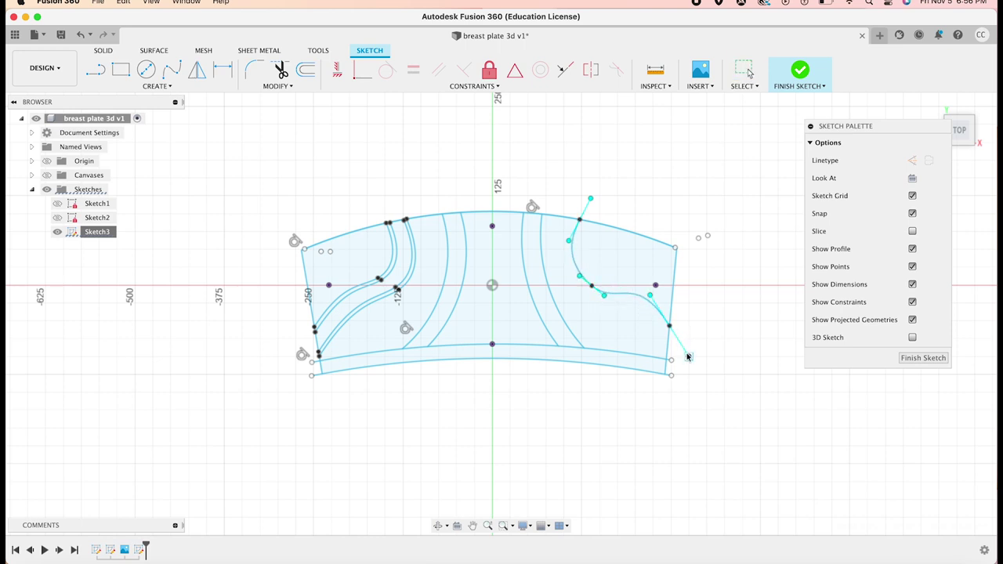
left_click(590, 284)
key("Escape")
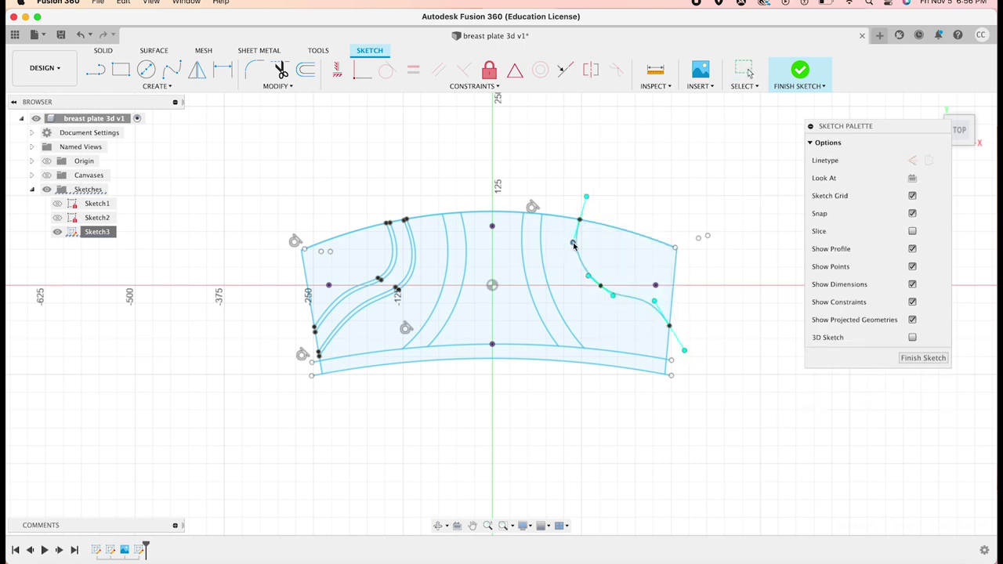
left_click_drag(600, 287, 594, 292)
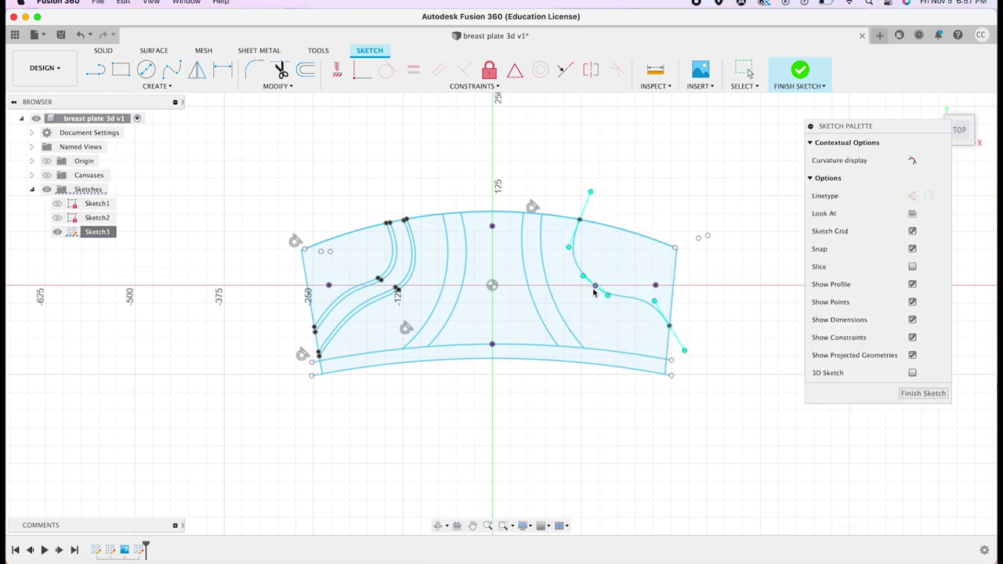
key("Escape")
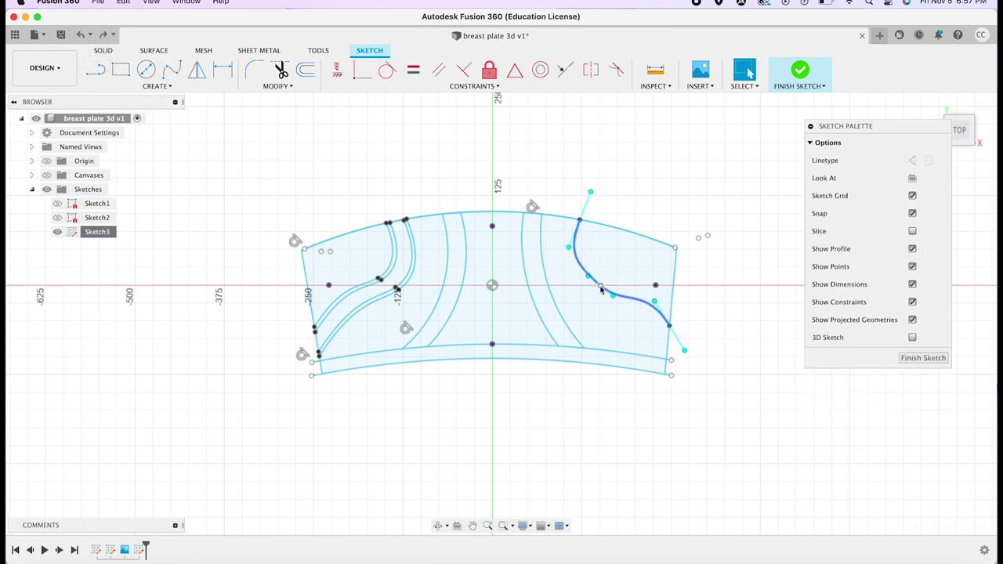
left_click_drag(669, 325, 668, 342)
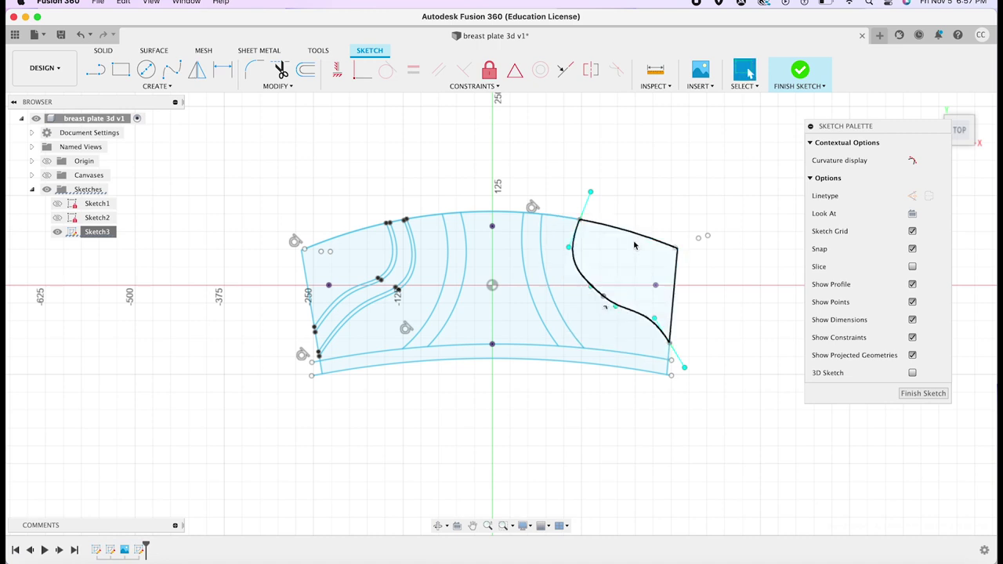
left_click_drag(579, 220, 589, 224)
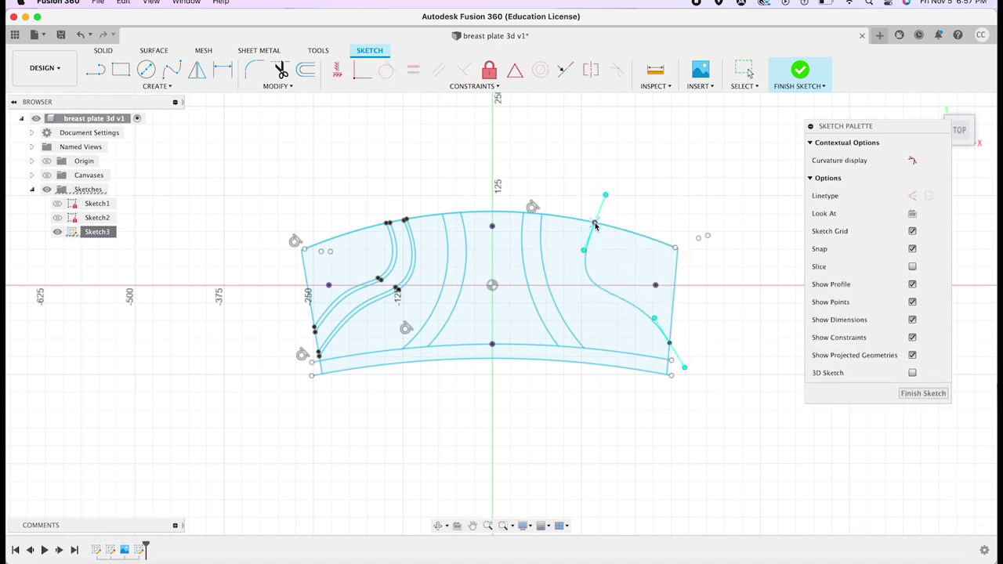
left_click(752, 310)
Shift the inner right spline 20 mm left and move its lower end 10 mm down.
left_click(599, 266)
key("m")
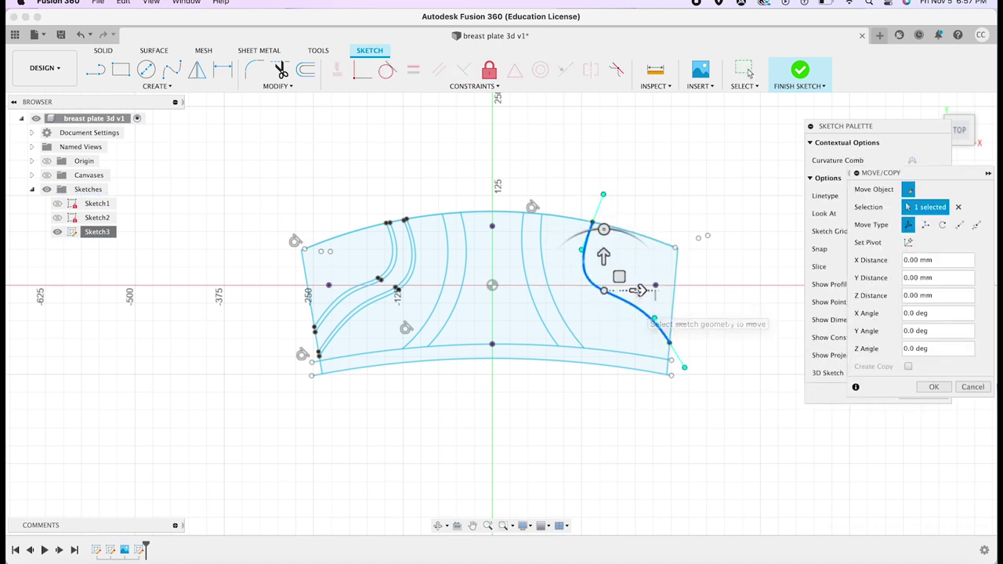
key("Escape")
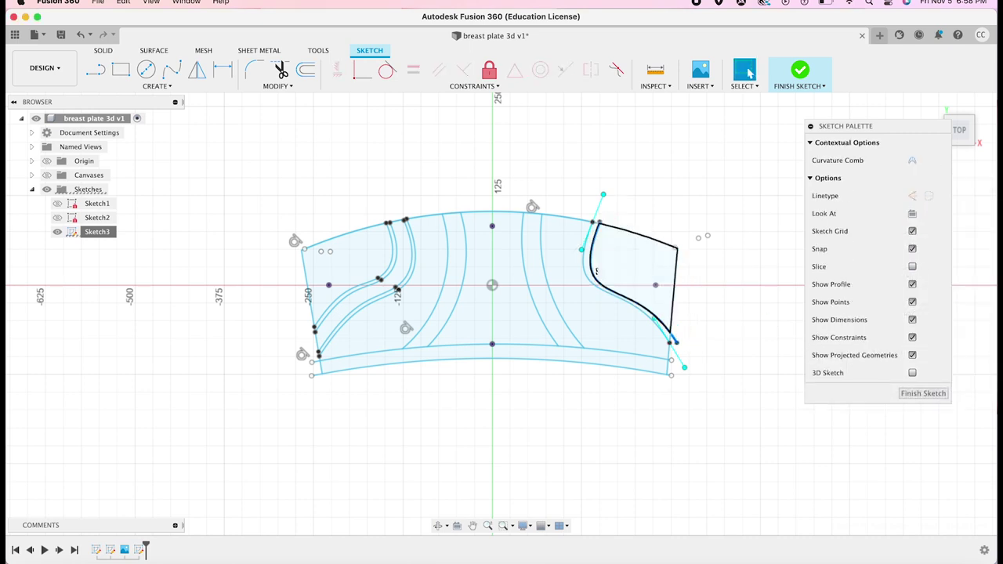
scroll(656, 293, "up", 3)
left_click_drag(602, 165, 593, 169)
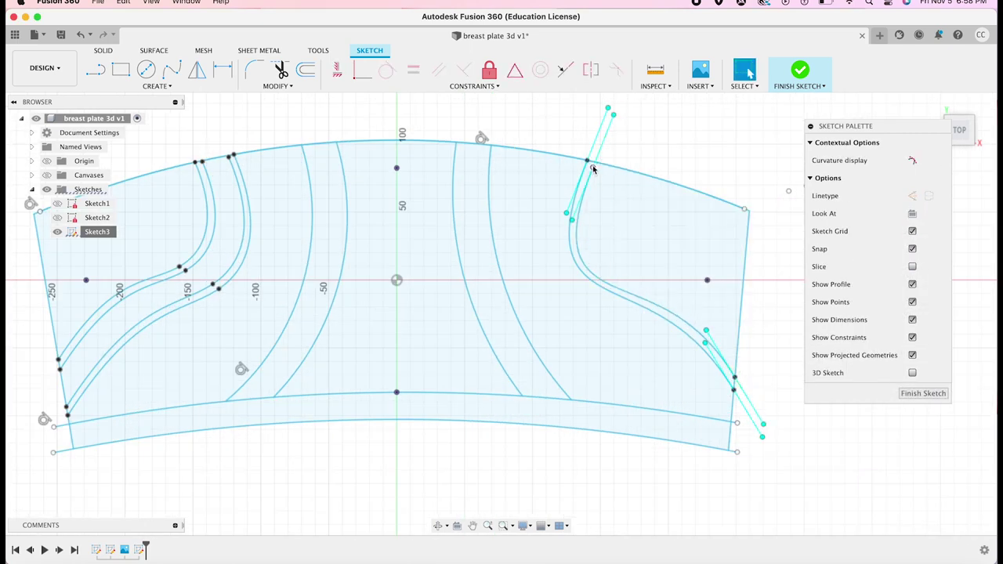
left_click(589, 259)
key("m")
left_click_drag(649, 298, 622, 297)
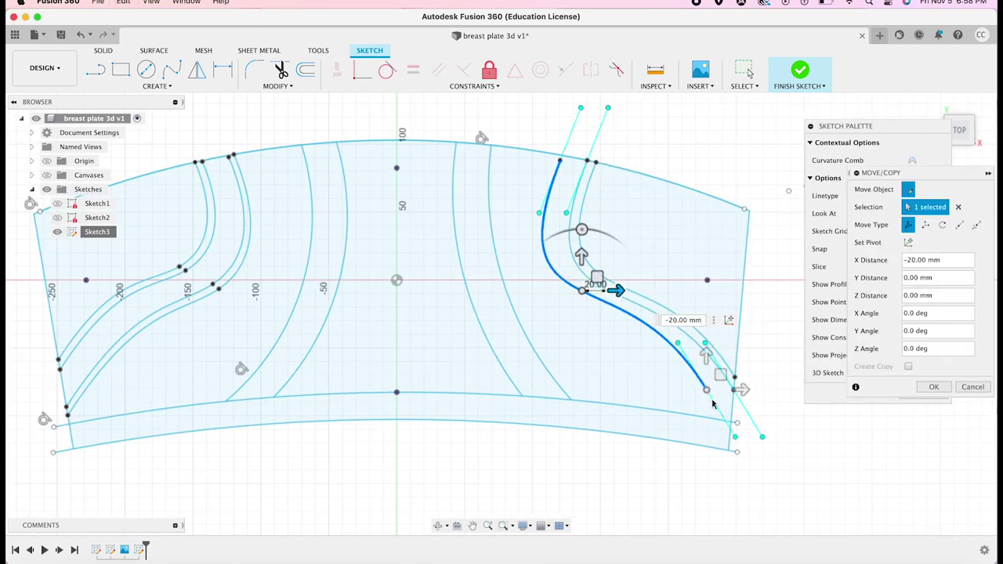
left_click(706, 389)
left_click_drag(733, 366, 732, 381)
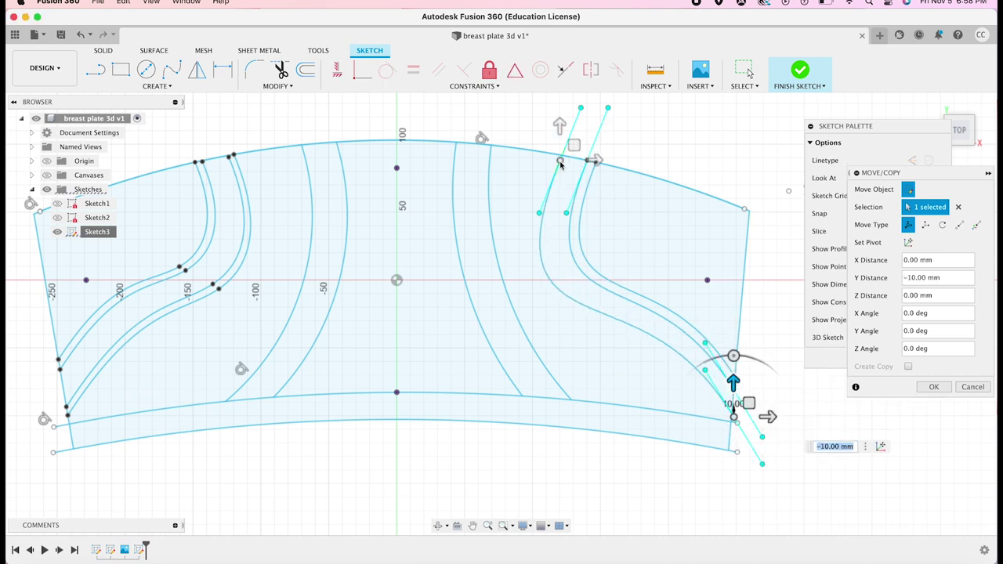
key("Return")
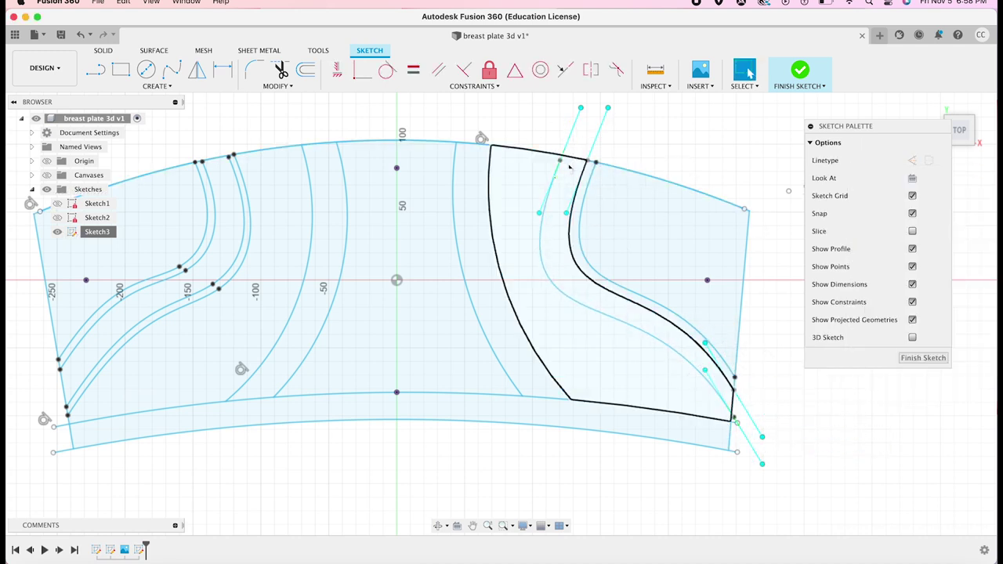
Pull the right S-curve's lower end onto the edge and shift the curve up 10 mm.
left_click(546, 269)
left_click_drag(734, 421, 738, 371)
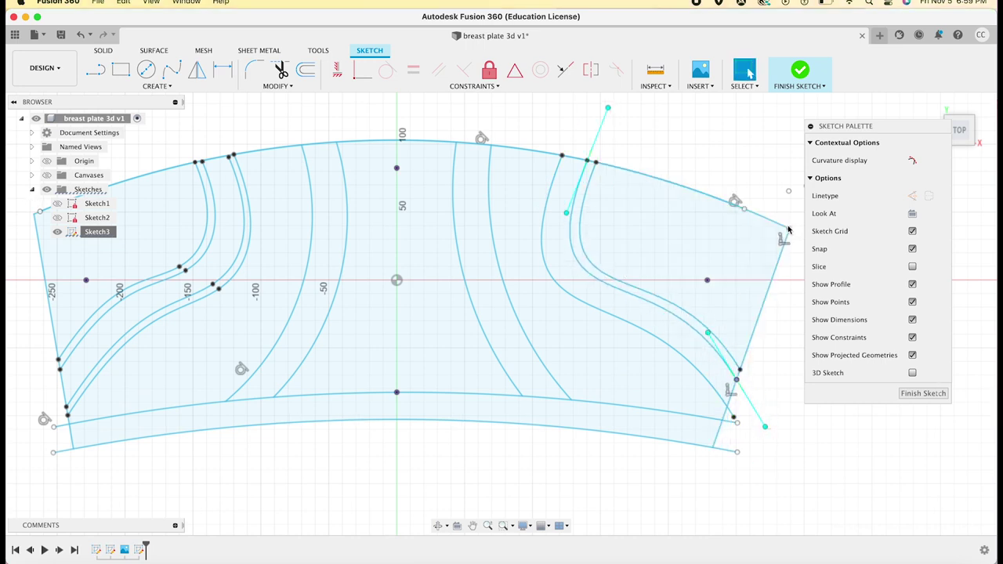
left_click_drag(777, 223, 776, 212)
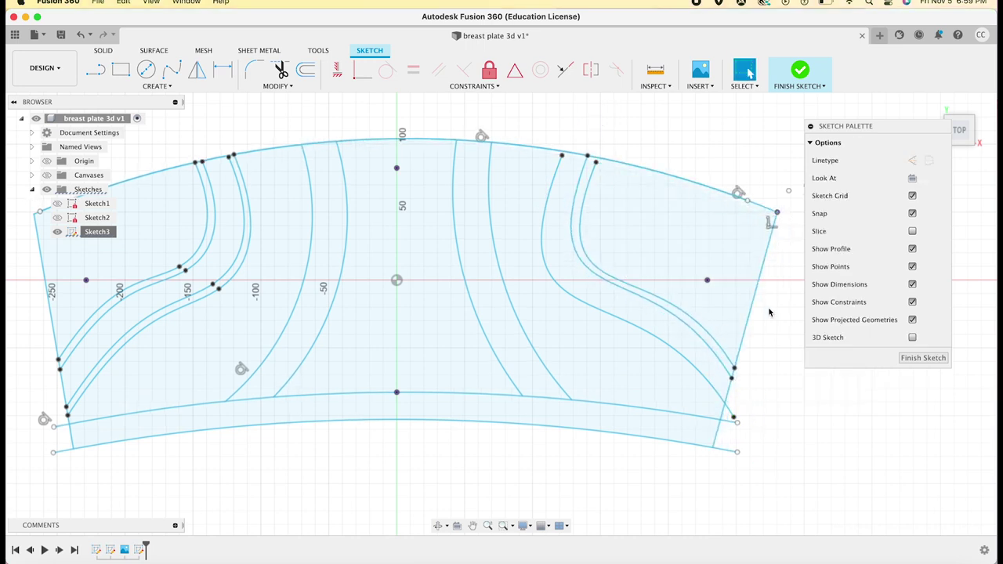
left_click(564, 152)
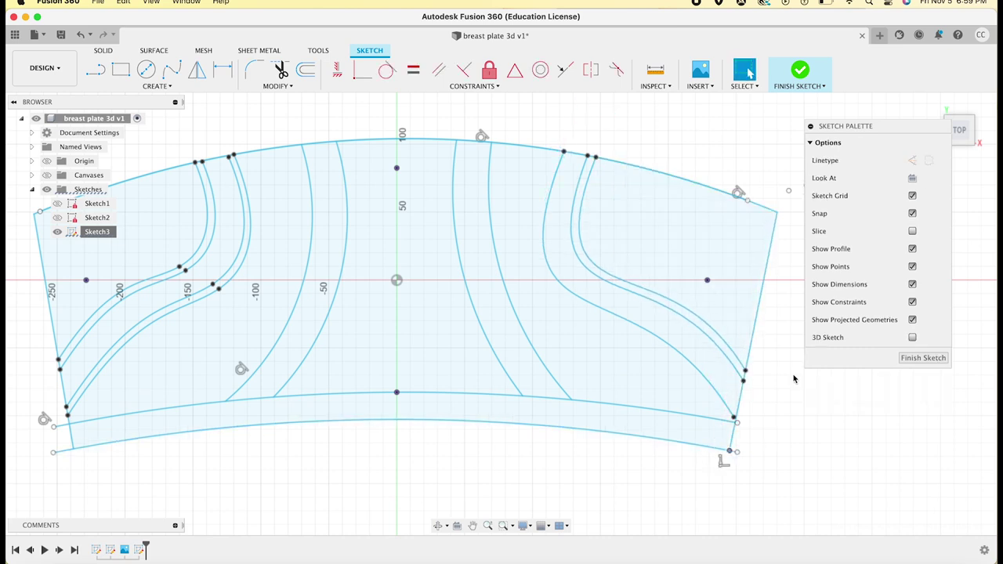
left_click_drag(733, 417, 737, 411)
left_click(717, 403)
key("m")
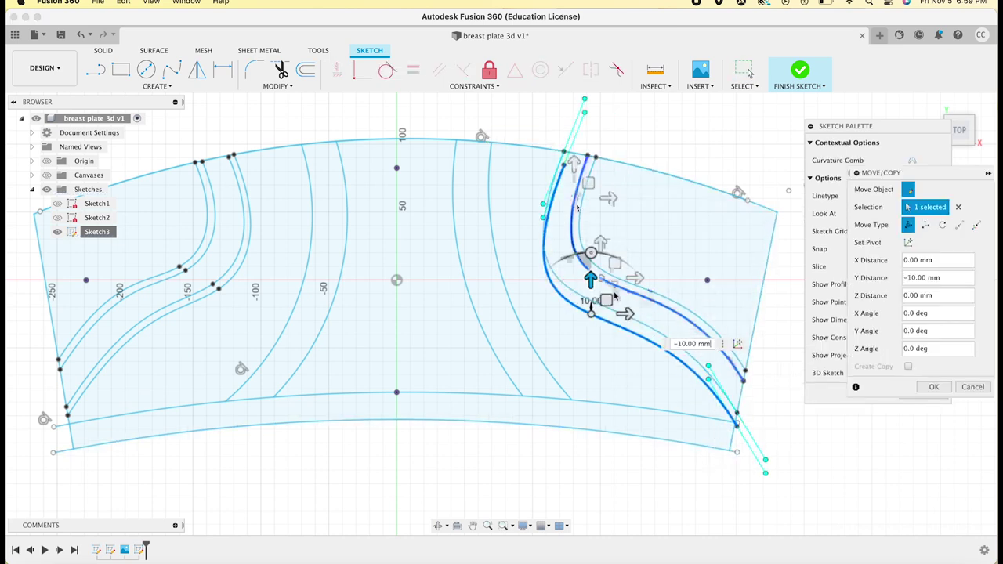
left_click_drag(577, 278, 576, 264)
key("Return")
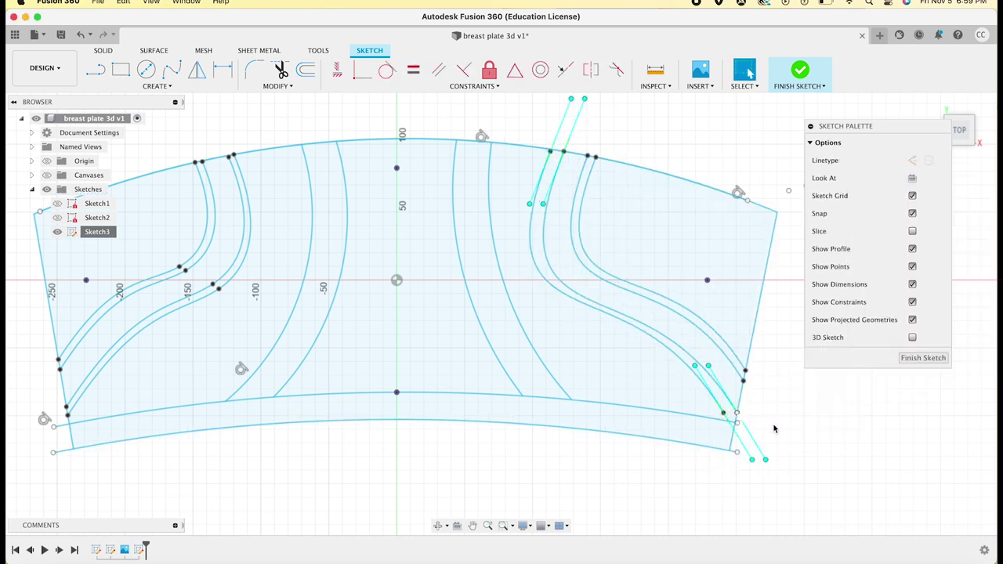
Undo an accidental distortion of the right S-curve and clear the selection.
left_click(737, 419)
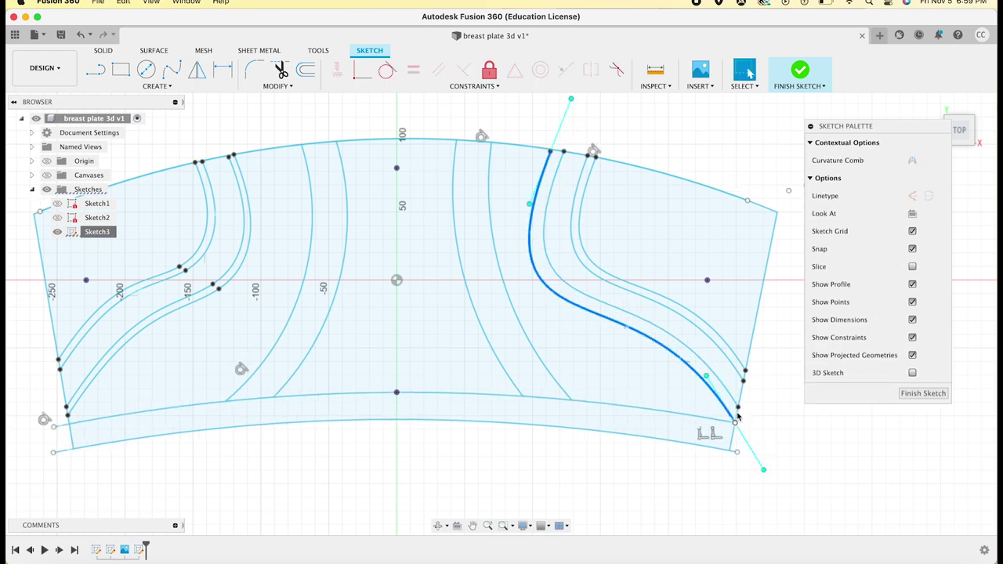
scroll(716, 394, "up", 5)
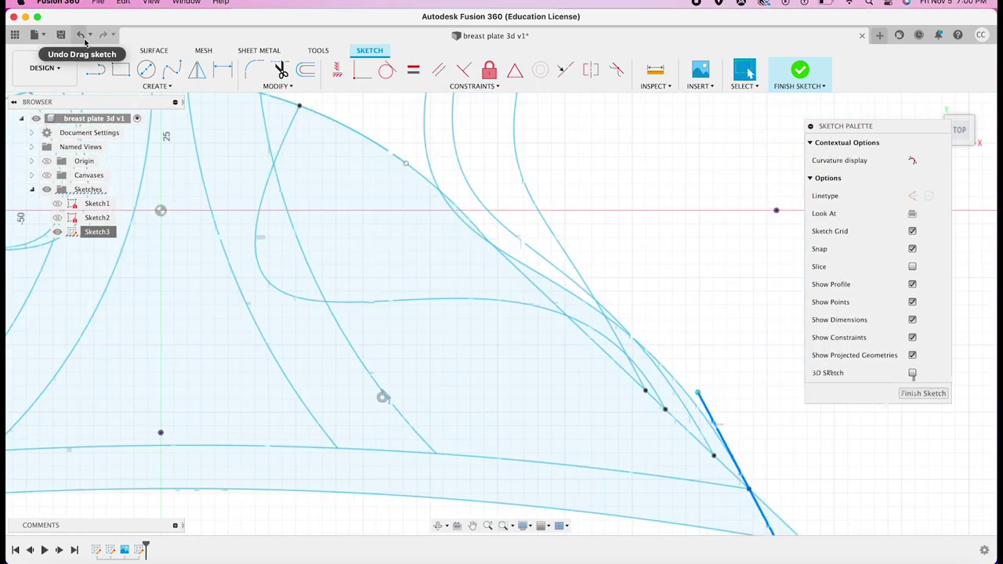
left_click(79, 34)
scroll(553, 273, "down", 5)
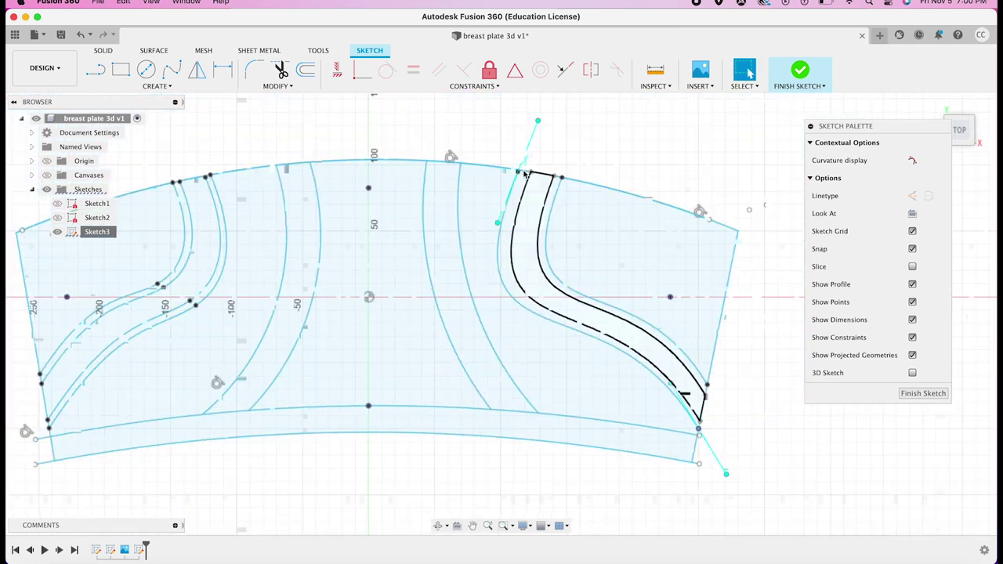
left_click(771, 360)
scroll(392, 235, "down", 3)
Draw short lines at the plate's top-left and top-right corners.
left_click(157, 85)
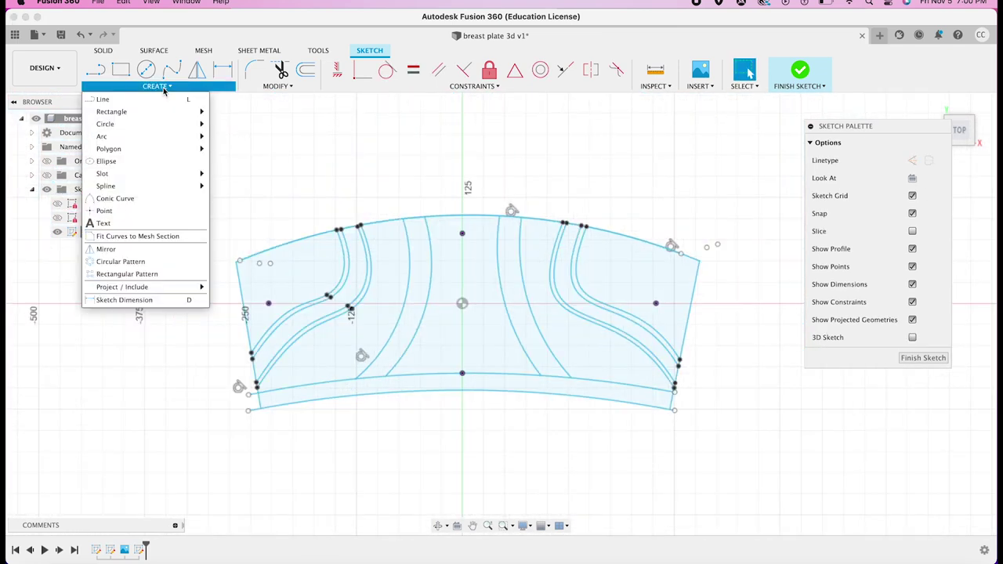
left_click(251, 191)
left_click(239, 260)
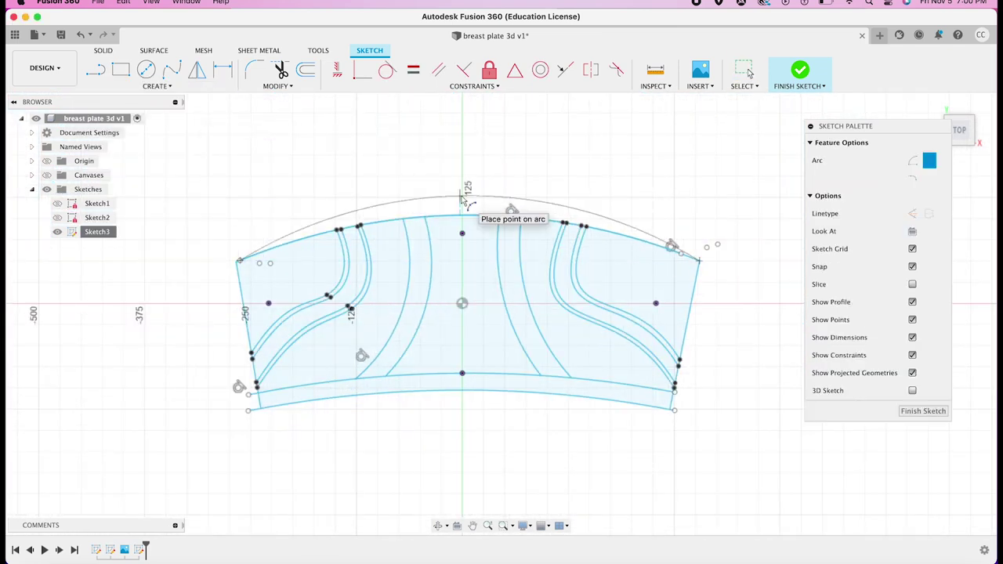
key("Escape")
left_click(94, 69)
left_click(239, 261)
double_click(232, 241)
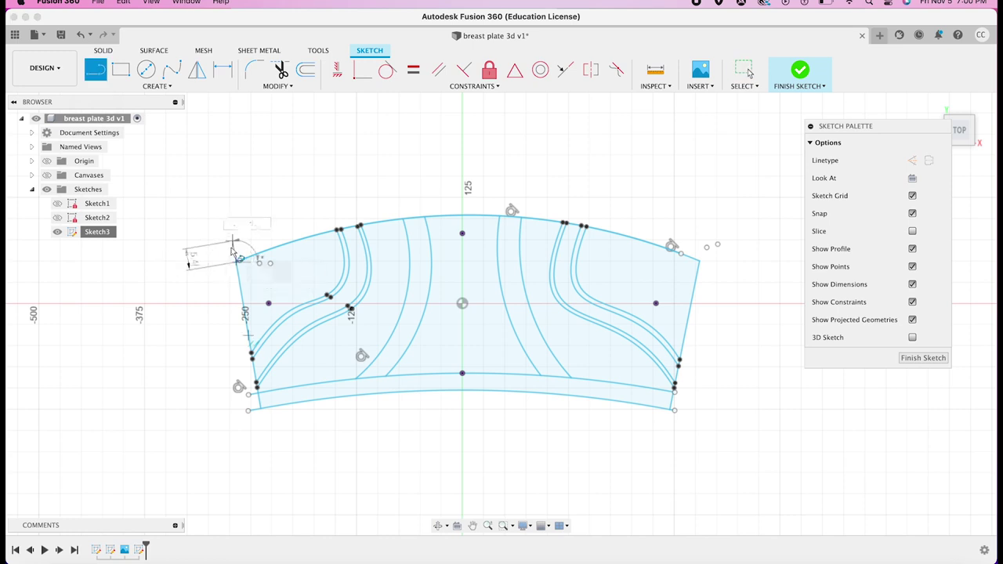
double_click(703, 239)
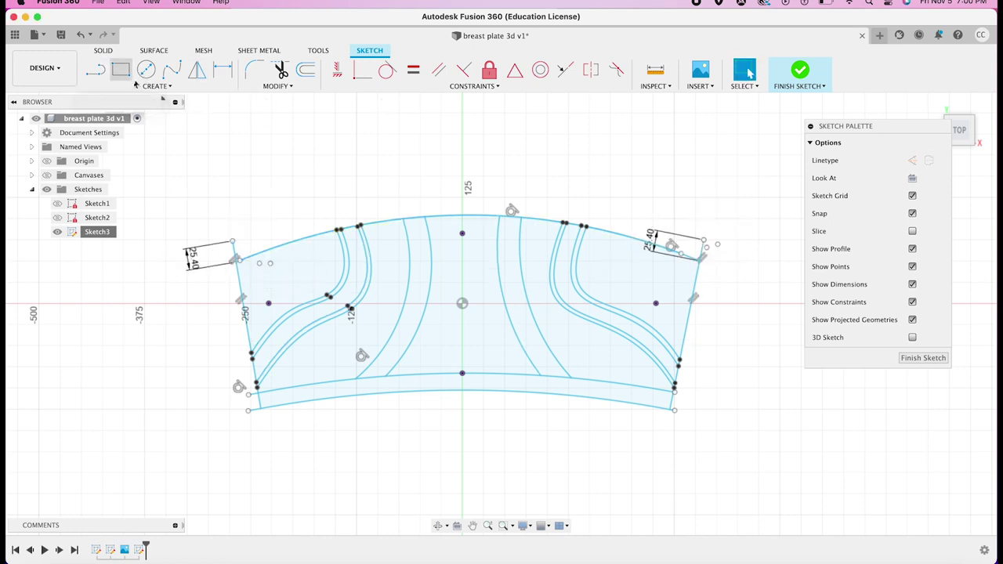
Draw a 3-point arc between the two top corners, bulging above the plate.
left_click(157, 85)
left_click(250, 190)
left_click(232, 242)
left_click(704, 239)
left_click(468, 202)
Finish Sketch3 and save the design.
left_click(799, 72)
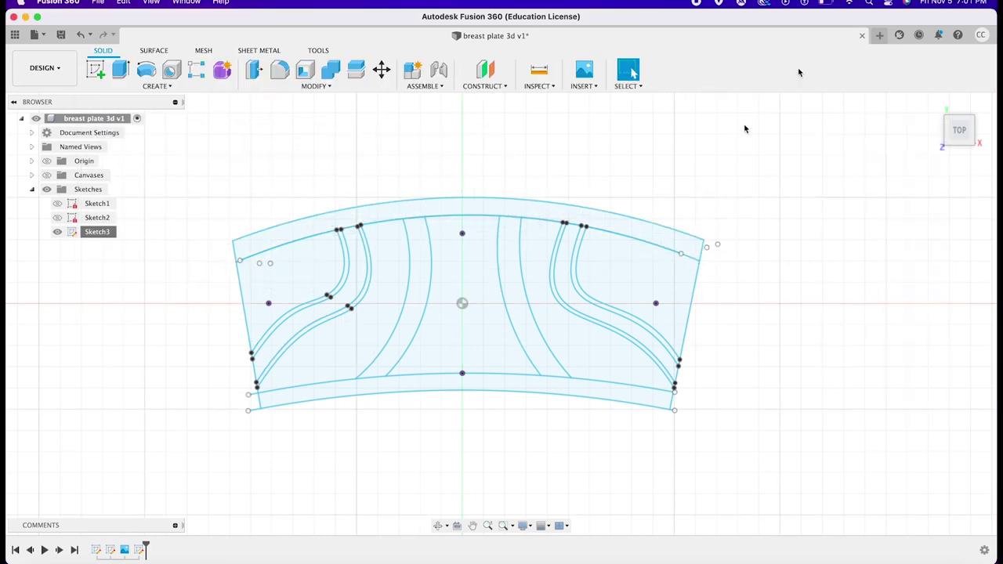
left_click(573, 245)
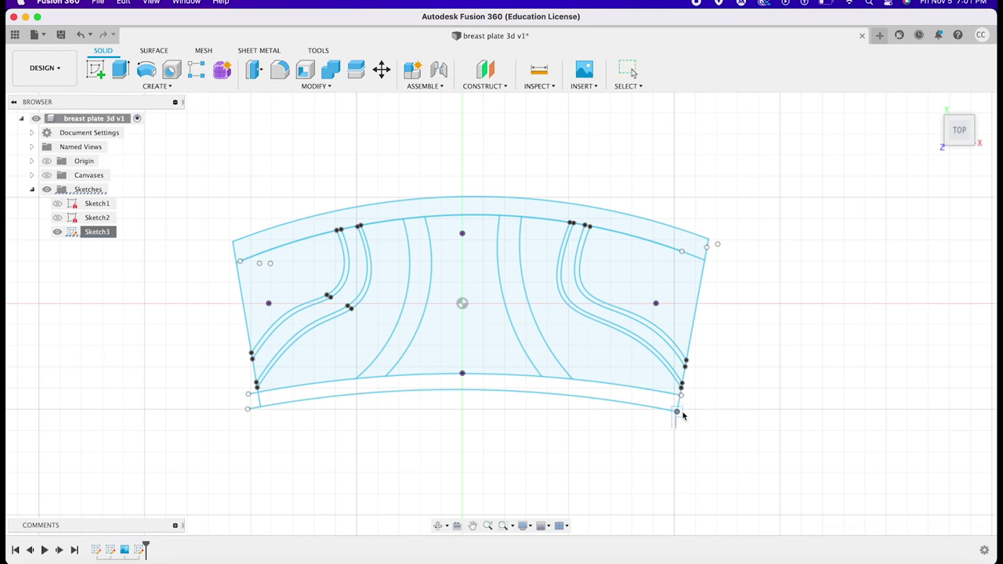
key("super+s")
left_click(509, 314)
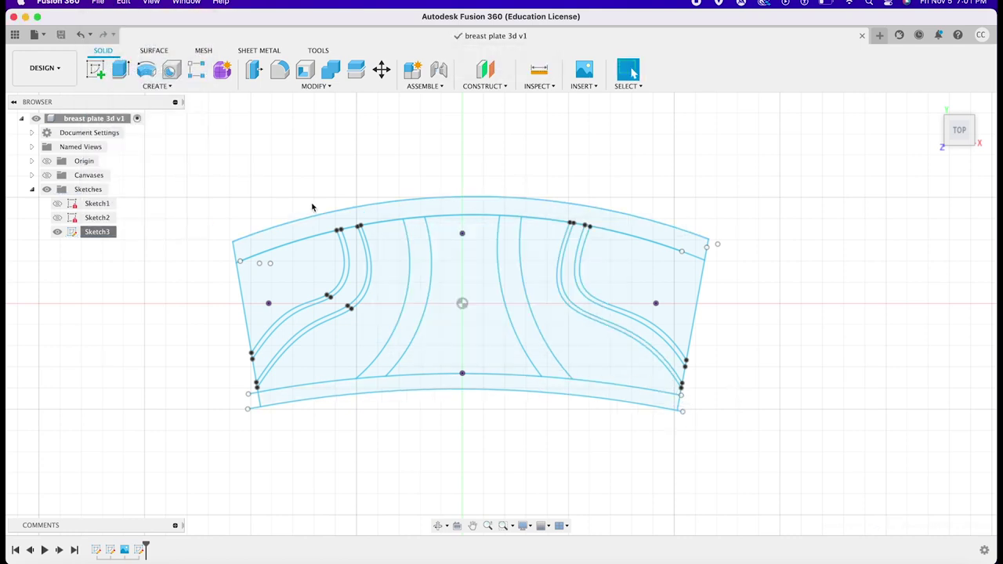
Reopen Sketch3, hide the reference drawing, and draw a Ø16 circle at the strap top.
right_click(100, 231)
left_click(141, 270)
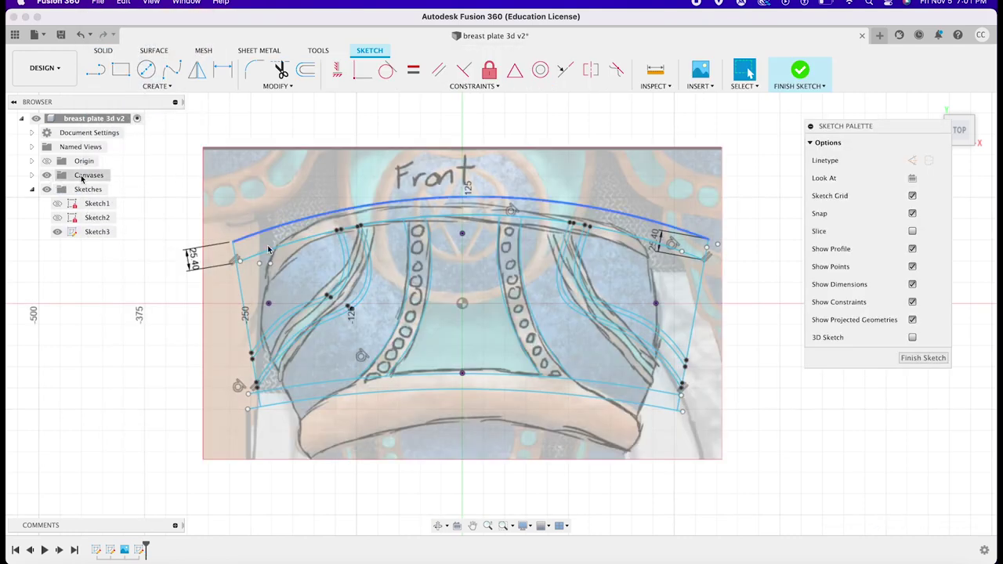
left_click(47, 175)
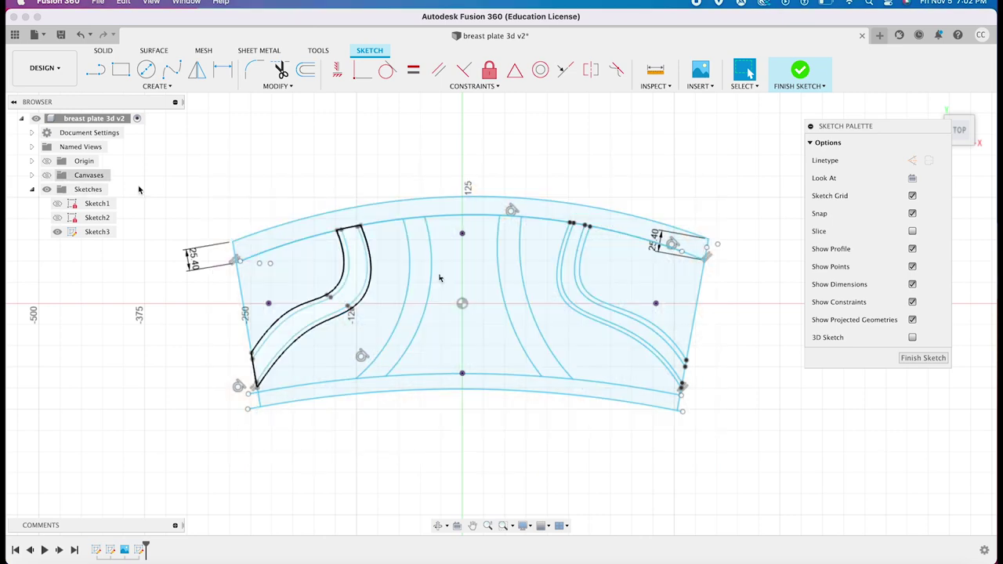
left_click(146, 68)
scroll(439, 243, "up", 5)
left_click(441, 143)
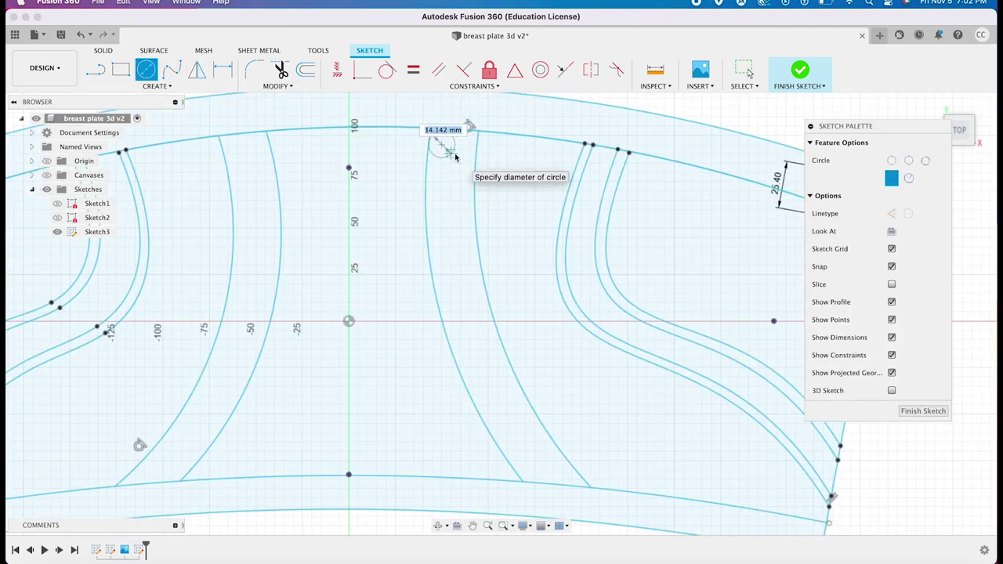
left_click(455, 158)
left_click(798, 70)
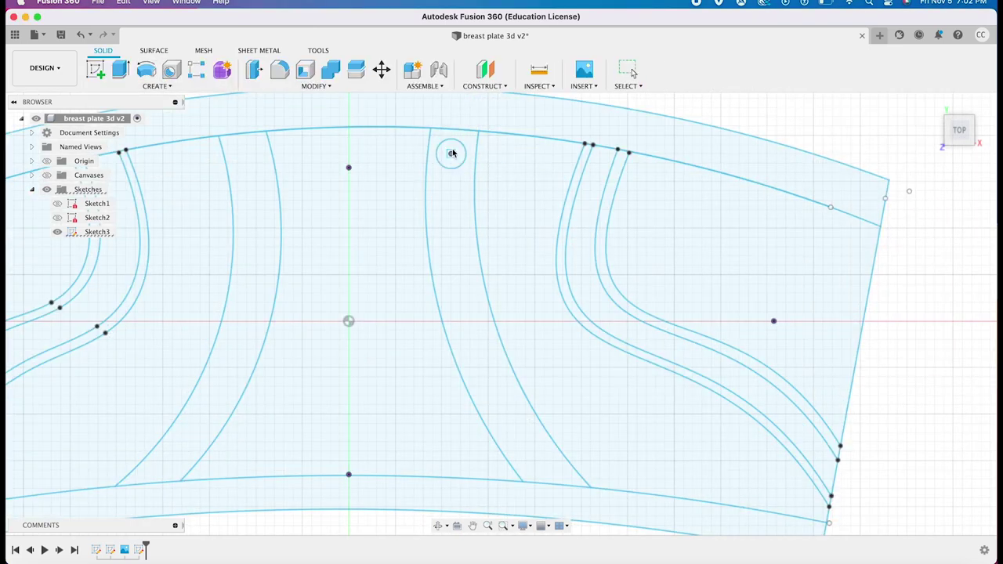
Copy the Ø16 circle 20 mm down the strap twice using Move/Copy with Create Copy.
right_click(97, 232)
left_click(125, 264)
left_click(450, 153)
type("m")
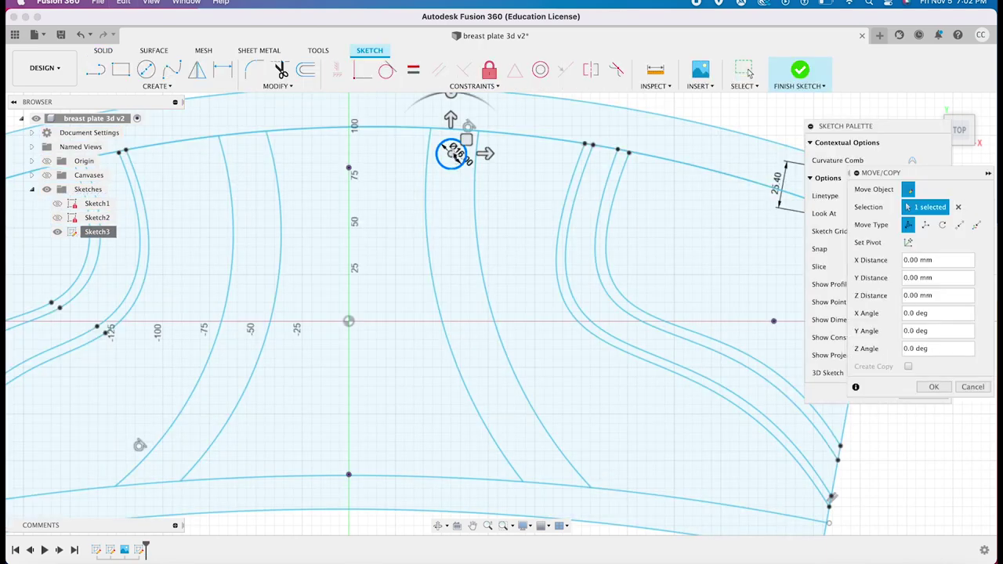
type("-20")
left_click(933, 386)
left_click(450, 189)
key("m")
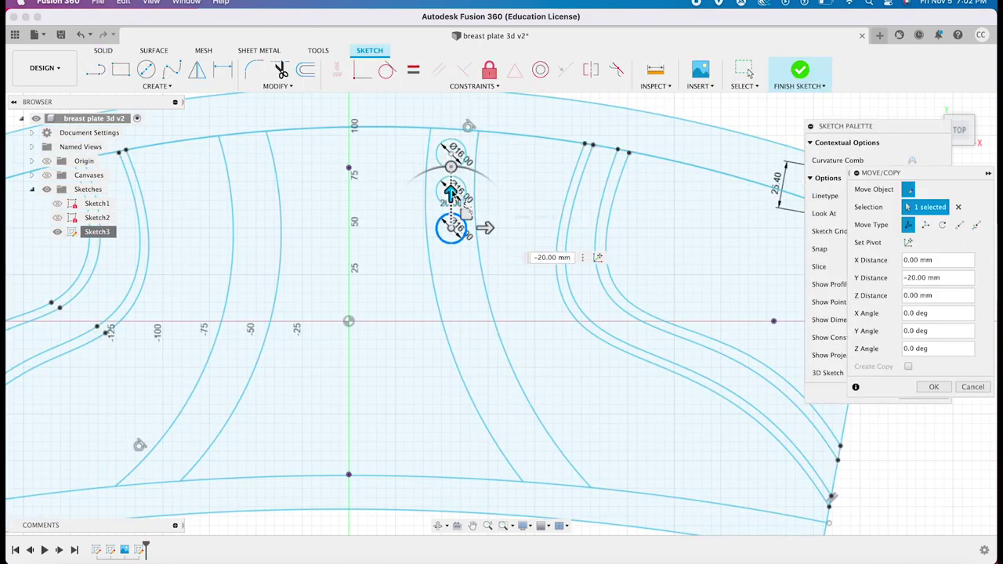
left_click(933, 387)
Add further Ø16 copies, 20 mm apart, down the strap.
left_click(450, 226)
key("m")
left_click_drag(451, 226, 450, 264)
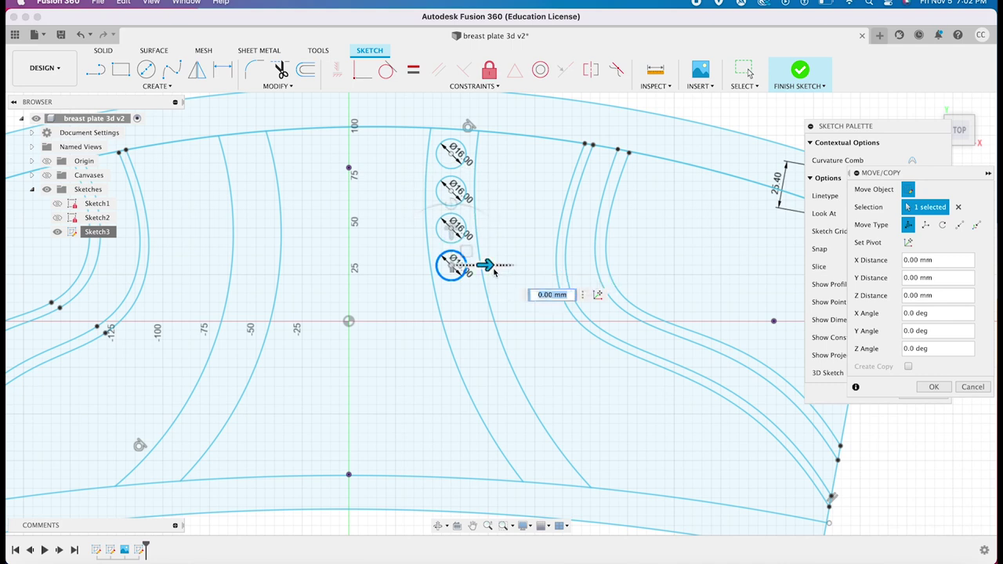
type("0")
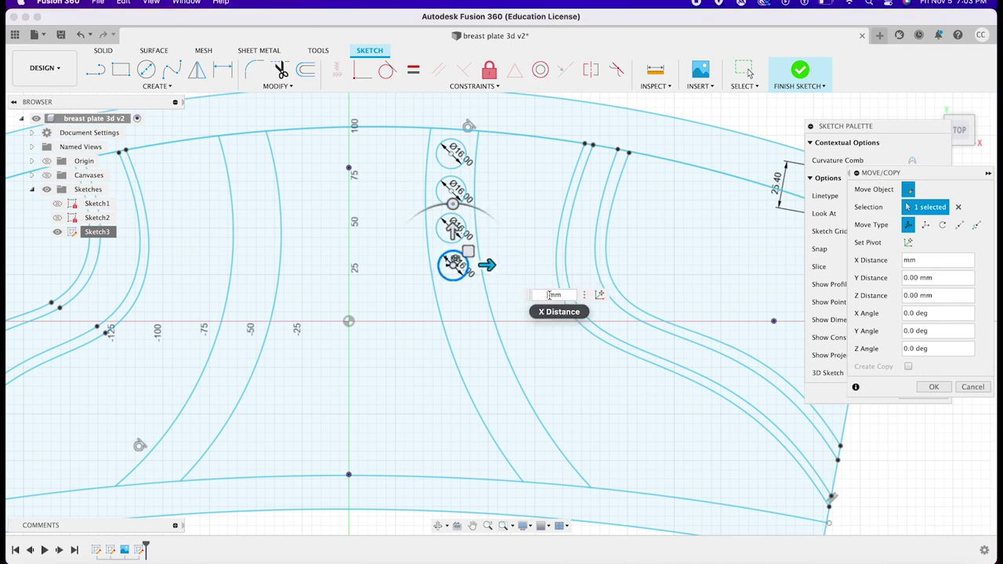
key("Return")
left_click(454, 264)
key("m")
left_click_drag(490, 264, 492, 302)
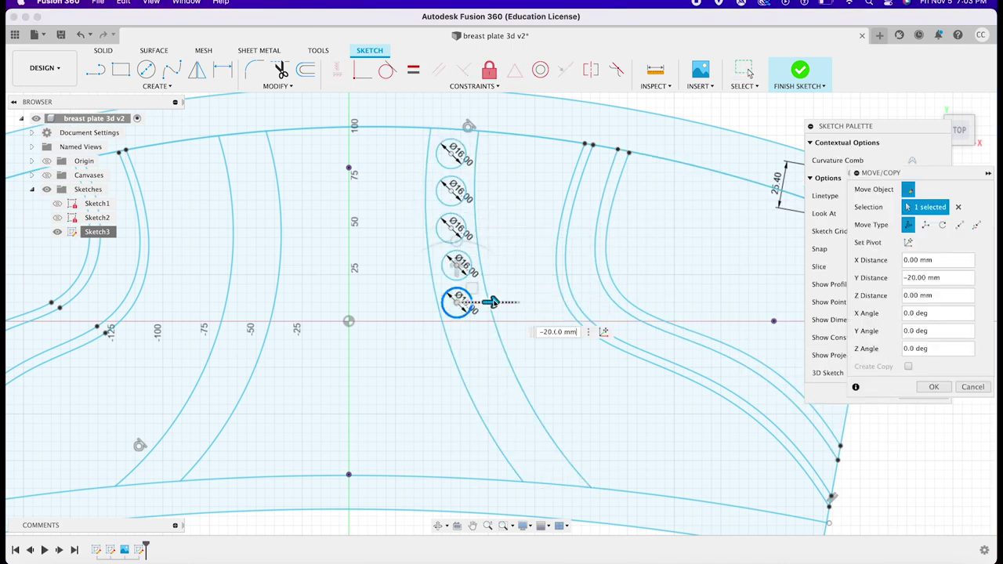
key("Return")
Nudge the lower circles right so they follow the strap's curve.
left_click(458, 302)
key("m")
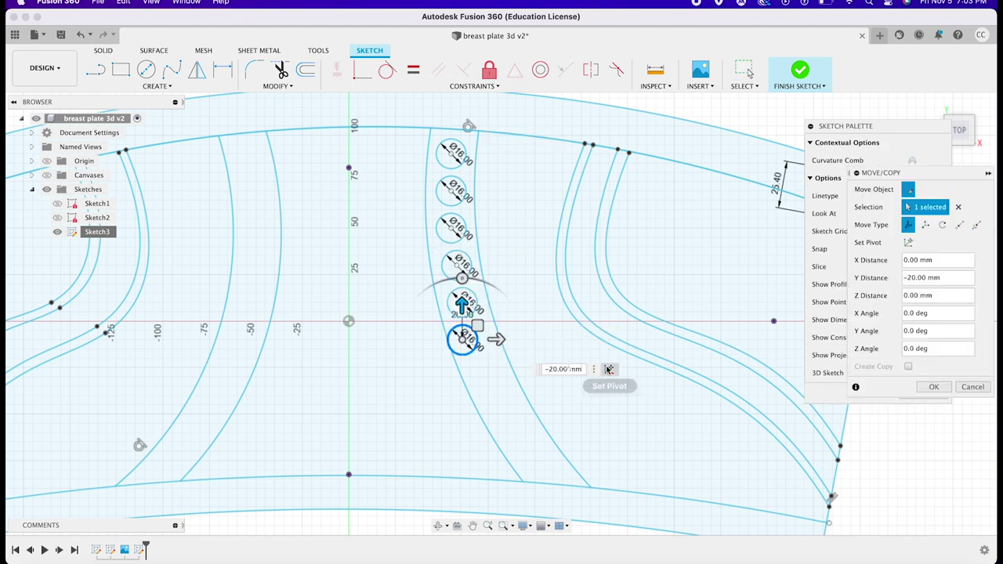
mouse_move(495, 339)
left_mouse_down()
mouse_move(508, 339)
mouse_move(491, 374)
left_mouse_up()
key("Return")
left_click(477, 356)
key("m")
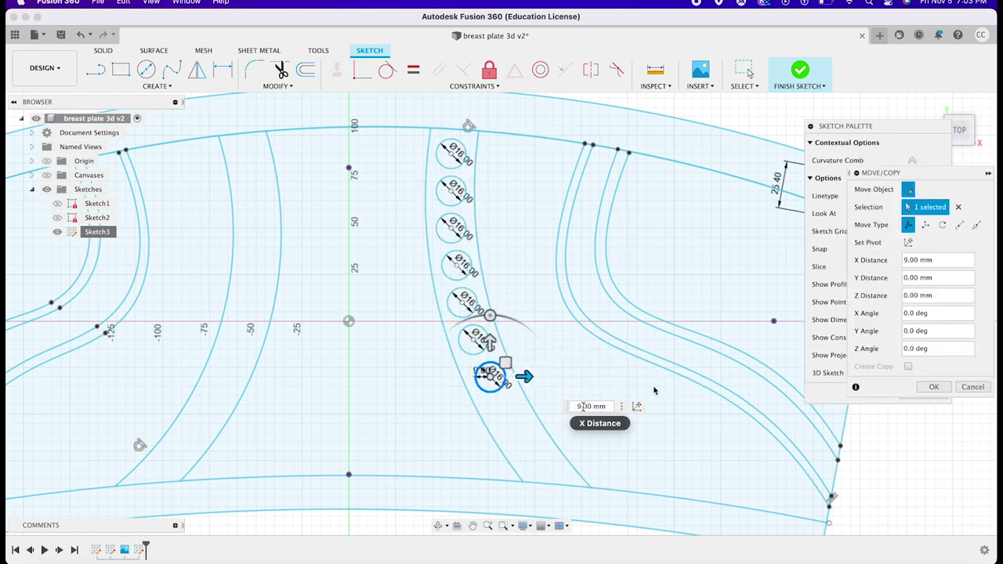
key("Return")
Shift the lowest circle along the curve and add the last copies to complete nine circles.
left_click(486, 382)
key("m")
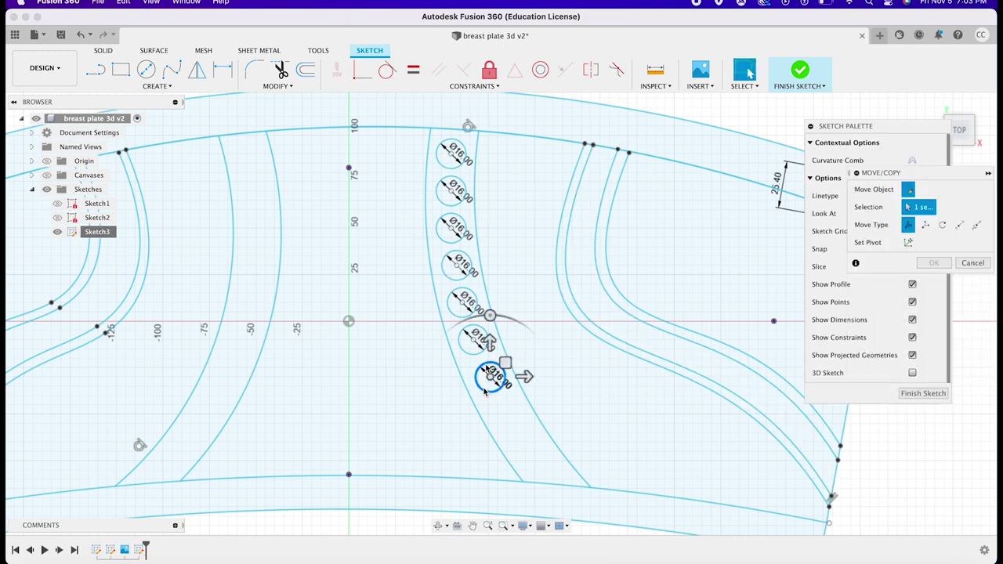
mouse_move(491, 380)
left_mouse_down()
mouse_move(537, 414)
mouse_move(562, 461)
mouse_move(564, 450)
left_mouse_up()
key("Return")
key("ctrl+v")
key("Return")
key("ctrl+v")
left_click(933, 387)
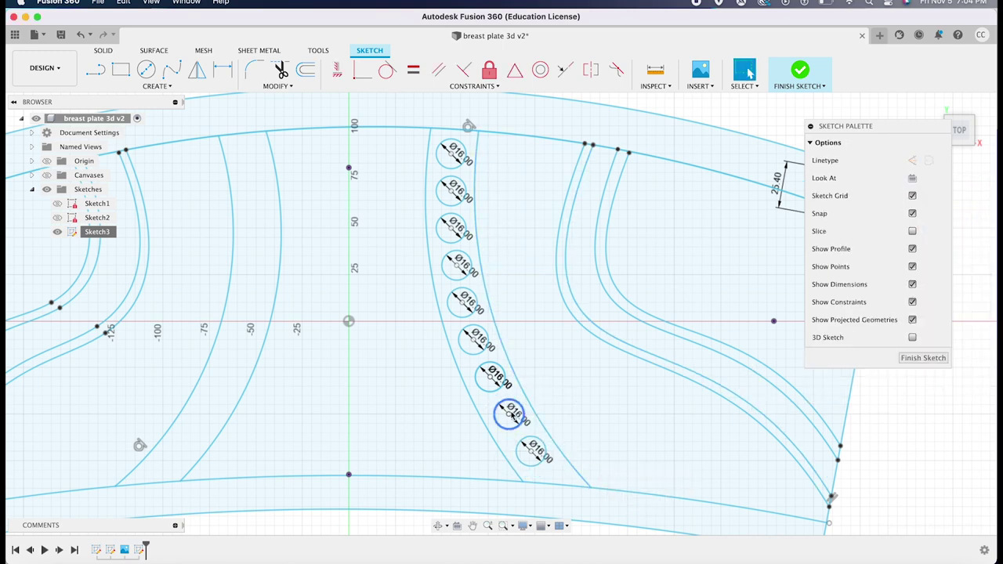
Move the top Ø16 circle -108 mm horizontally onto the left band.
middle_click_drag(454, 161, 495, 160)
left_click(493, 154)
key("m")
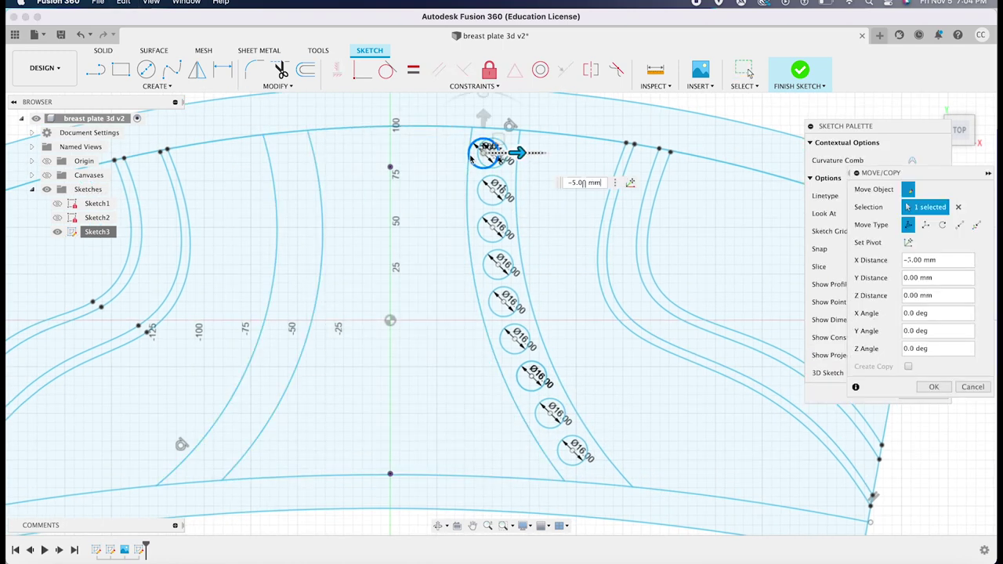
left_click_drag(525, 152, 329, 173)
left_click(394, 182)
type("-108")
key("Return")
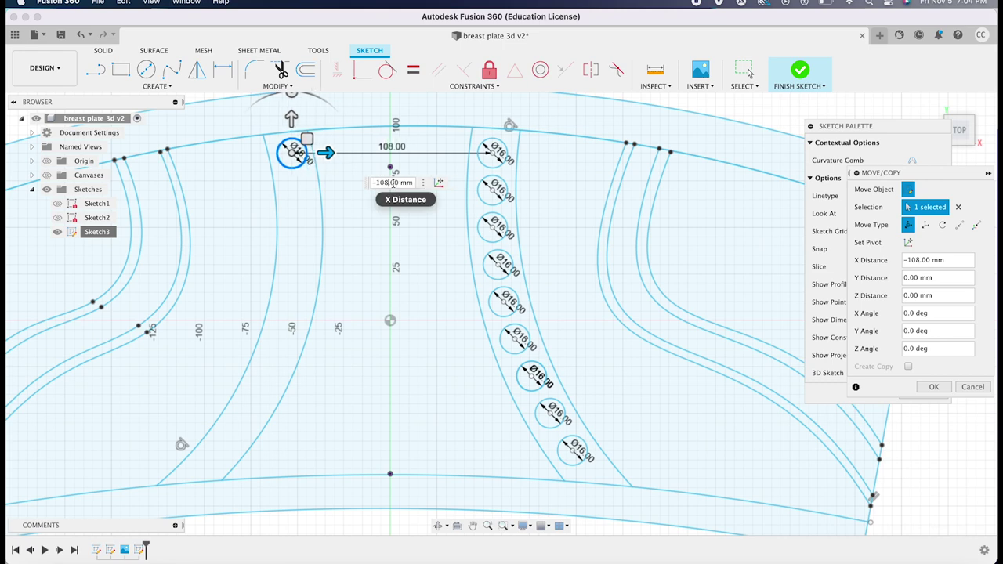
Move the second and third circles left onto the left band.
key("Return")
left_click(493, 190)
key("m")
left_click_drag(525, 190, 340, 191)
key("Return")
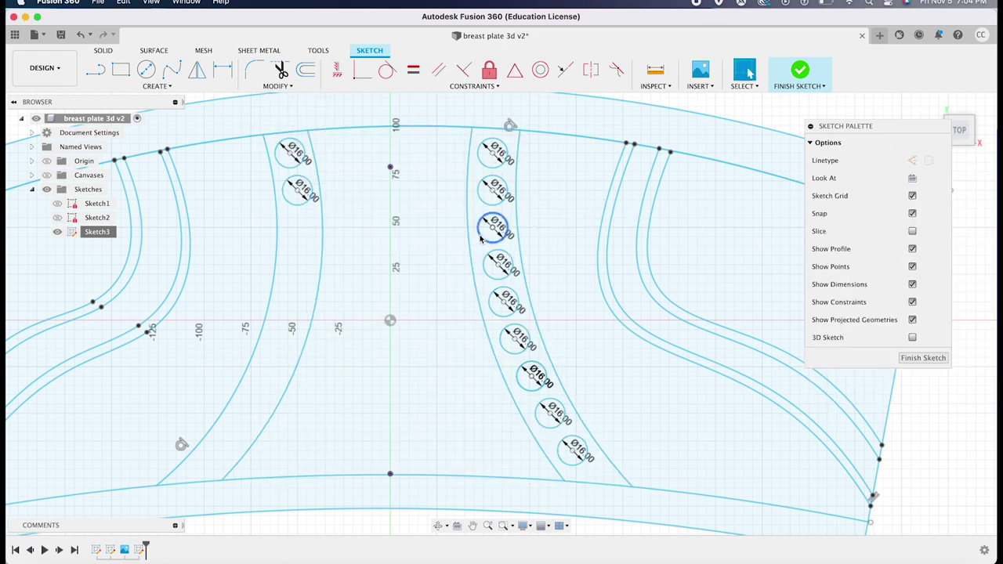
left_click_drag(527, 227, 354, 239)
key("Return")
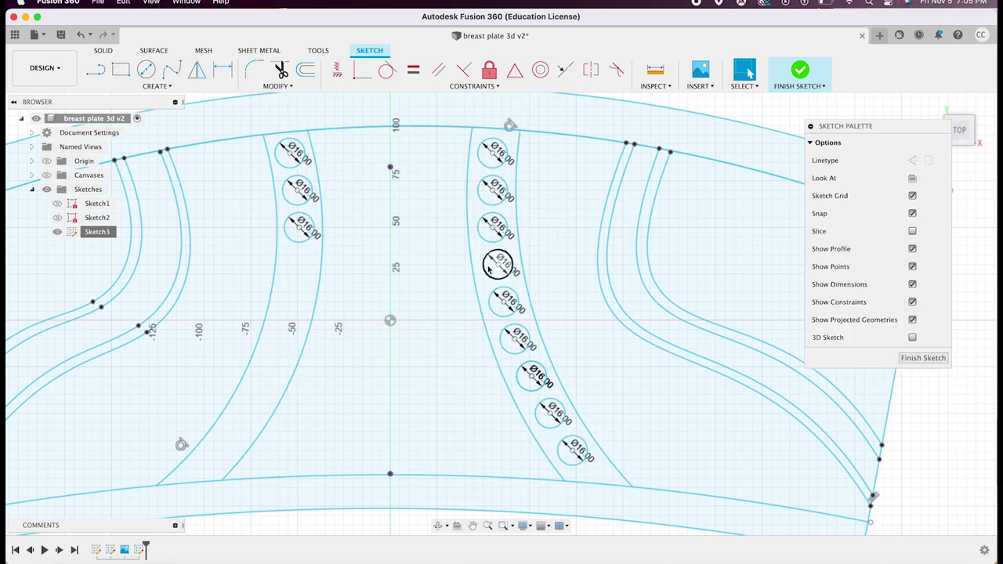
Slide the next three circles left into the left band.
left_click(501, 264)
key("m")
left_click_drag(532, 265, 332, 264)
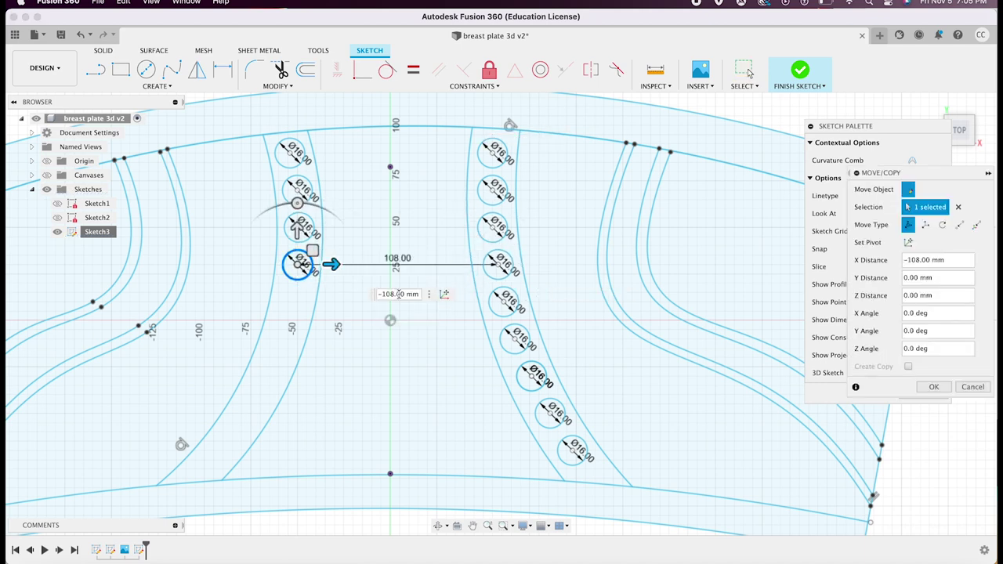
key("Return")
left_click(491, 312)
key("m")
left_click_drag(537, 301, 333, 300)
key("Return")
left_click(517, 338)
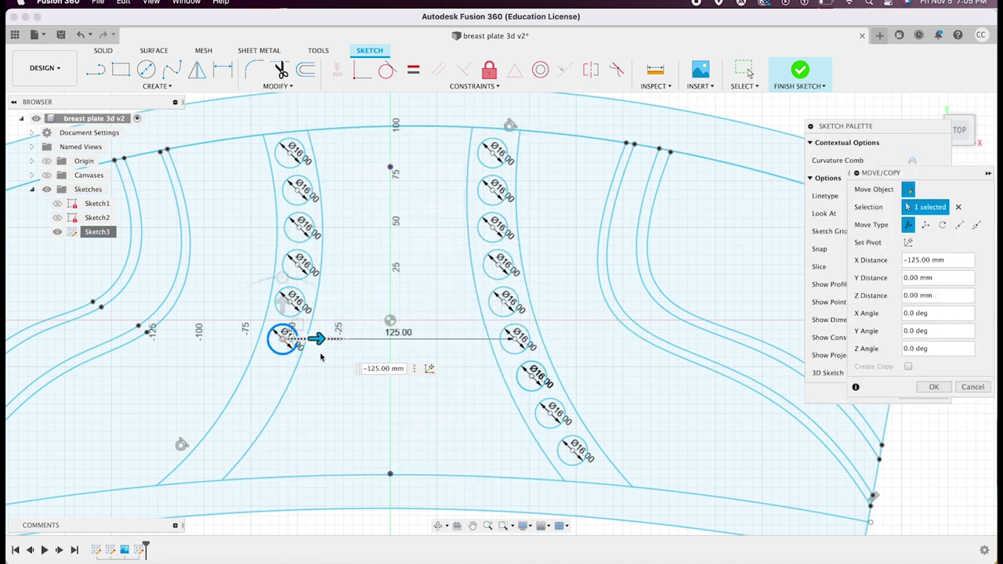
left_click_drag(548, 338, 317, 338)
key("Return")
Move the last circles left, including the 164 mm and 190 mm shifts, completing the left row.
key("m")
left_click_drag(566, 376, 299, 376)
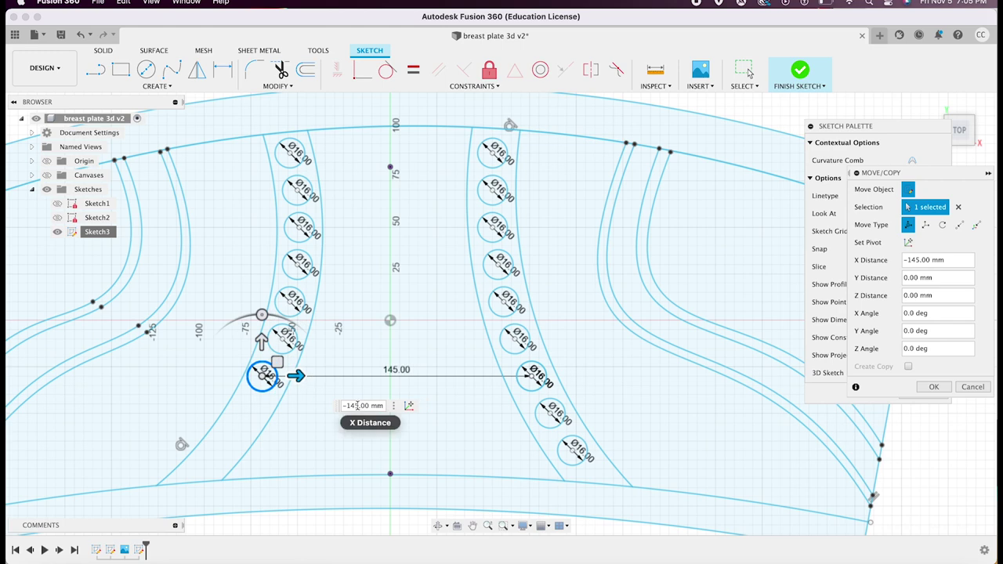
key("Return")
left_click(552, 412)
key("m")
left_click_drag(586, 412, 280, 413)
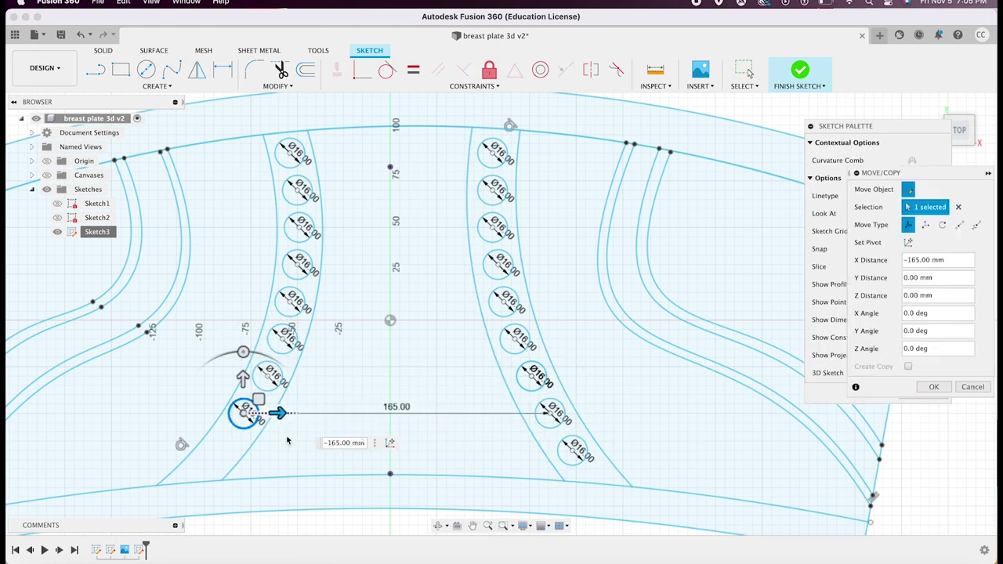
key("Return")
left_click(576, 449)
key("m")
left_click_drag(611, 450, 258, 472)
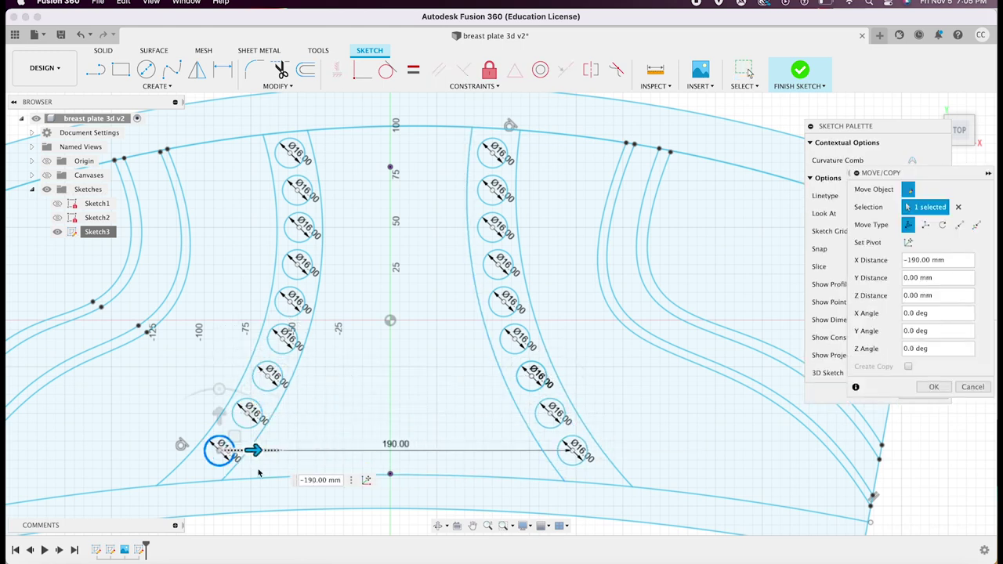
key("Return")
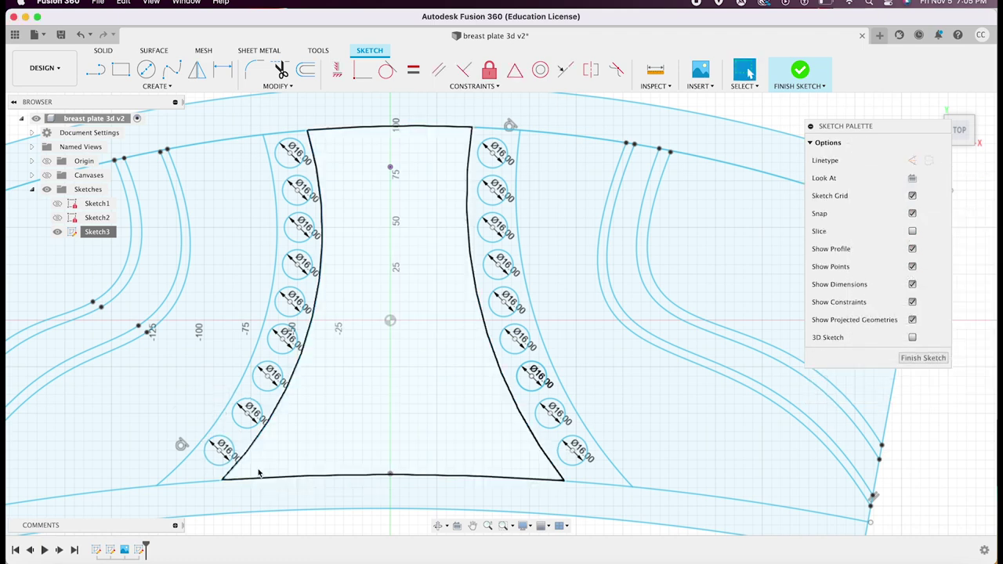
scroll(325, 444, "down", 3)
scroll(342, 423, "down", 3)
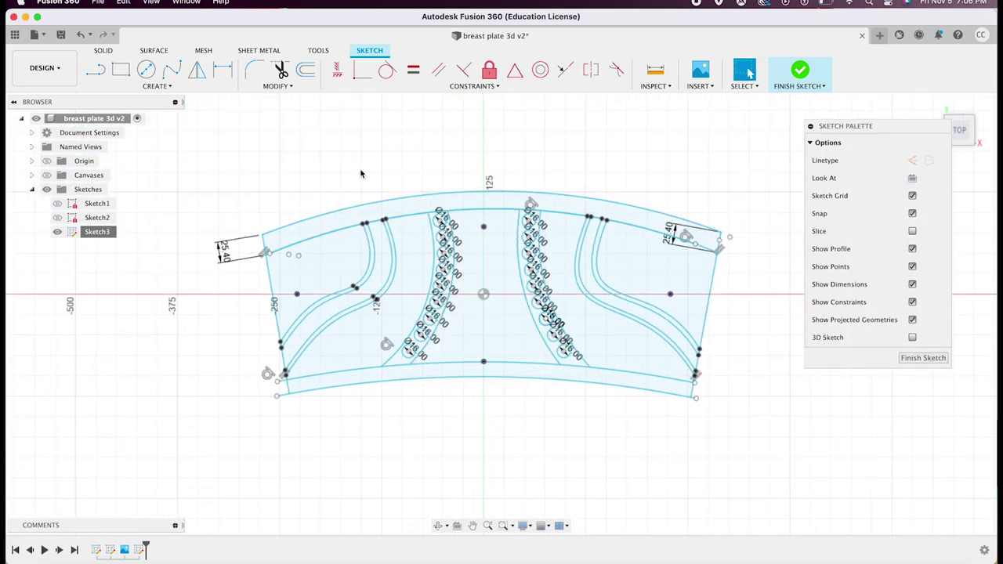
Save the breast plate design as a new version with the default 'User Saved' description.
left_click(100, 2)
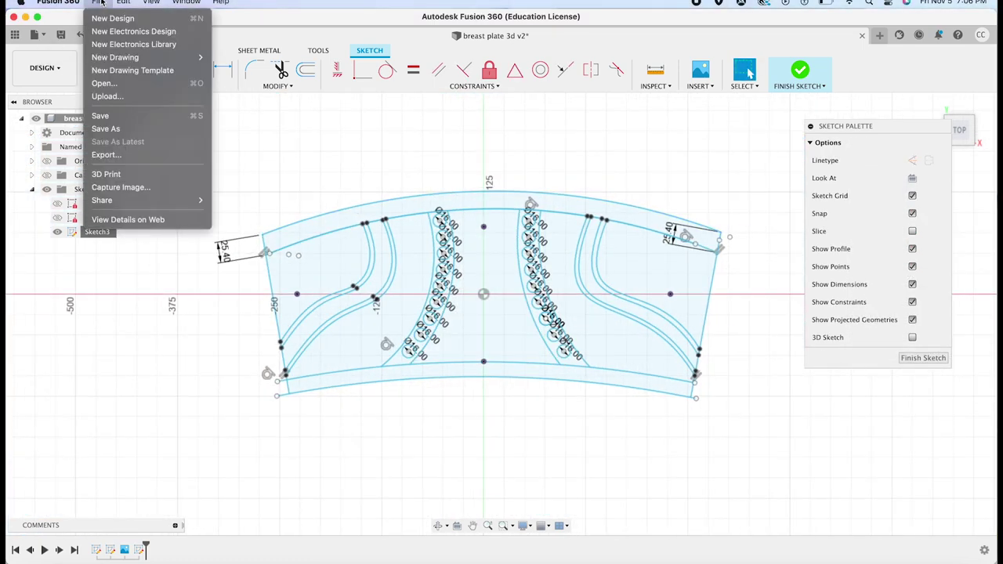
left_click(101, 119)
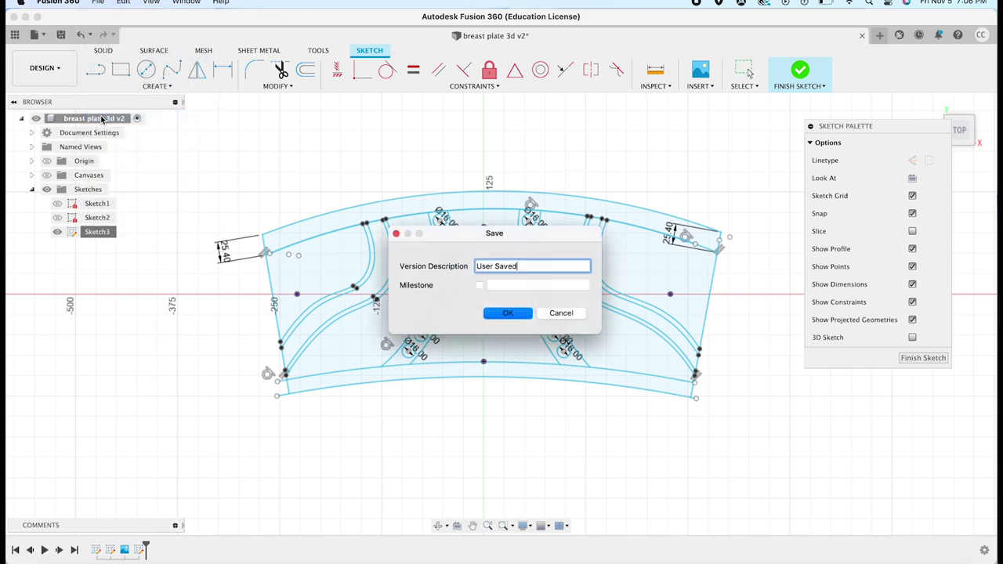
left_click(508, 314)
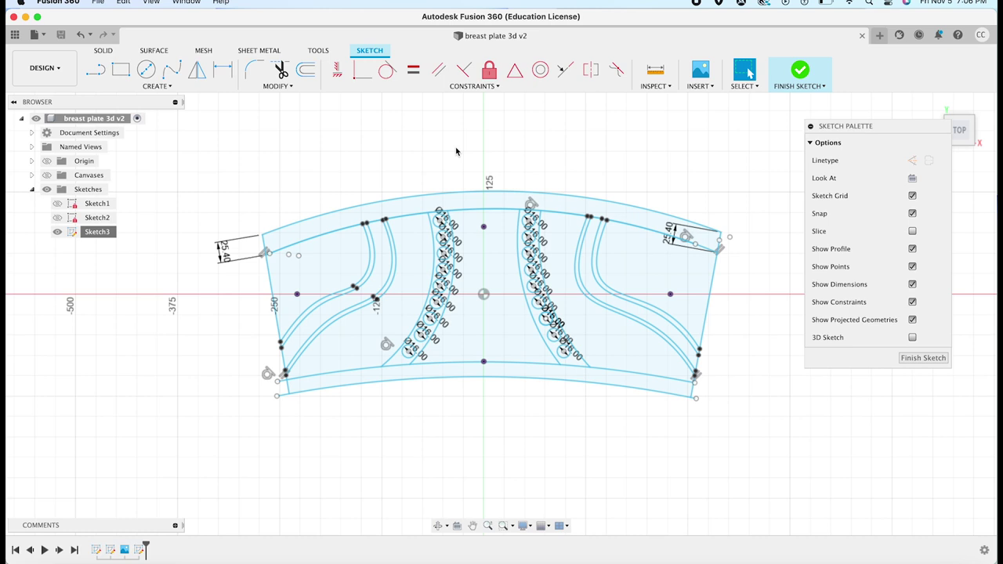
scroll(457, 151, "up", 1)
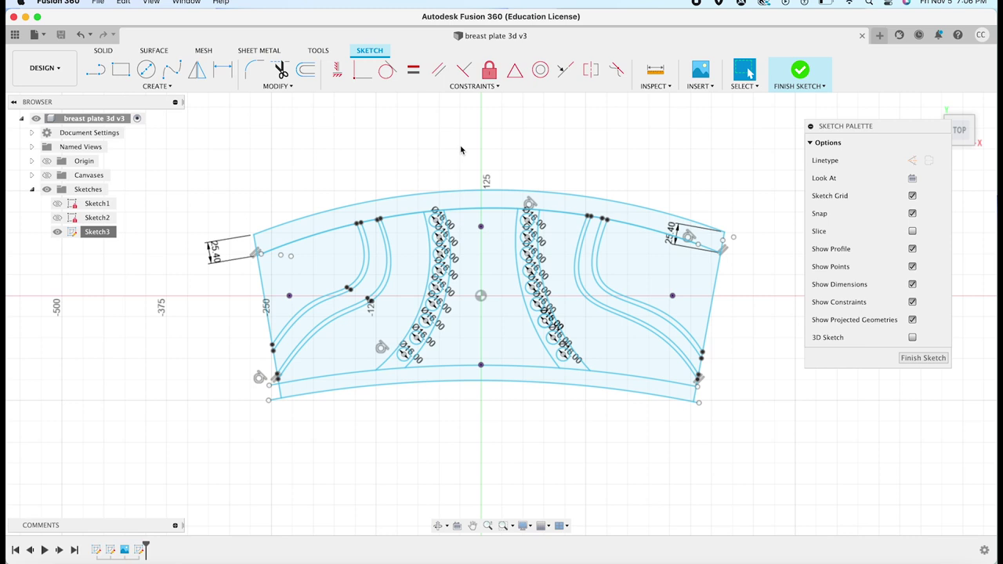
Open and close the File menu and sketch Create list without choosing a command.
left_click(100, 4)
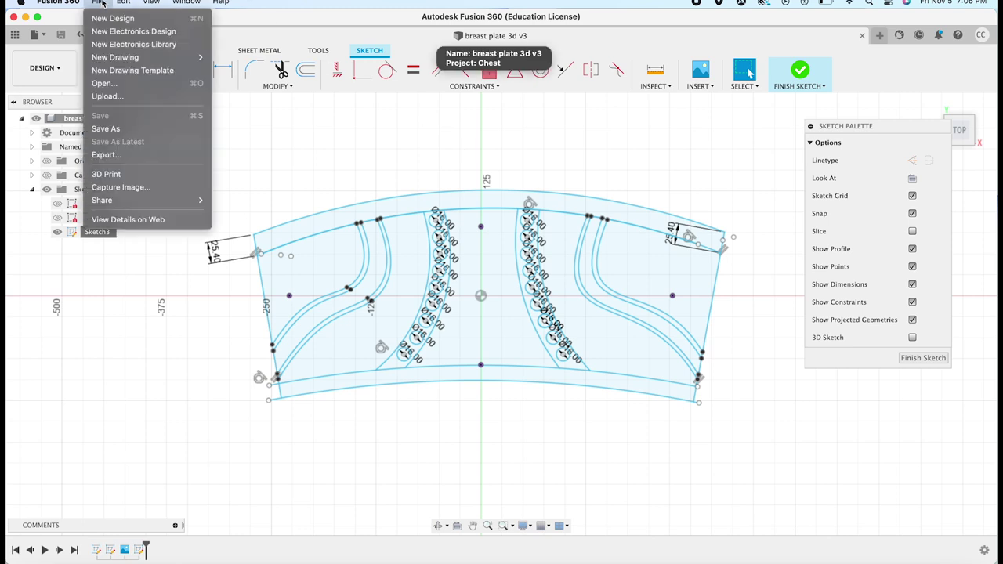
left_click(102, 3)
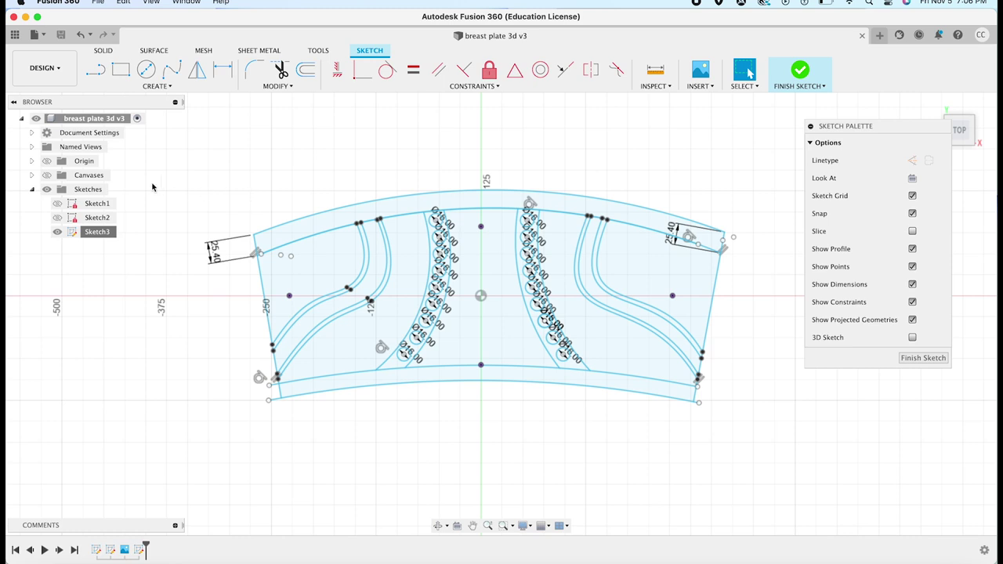
left_click(156, 86)
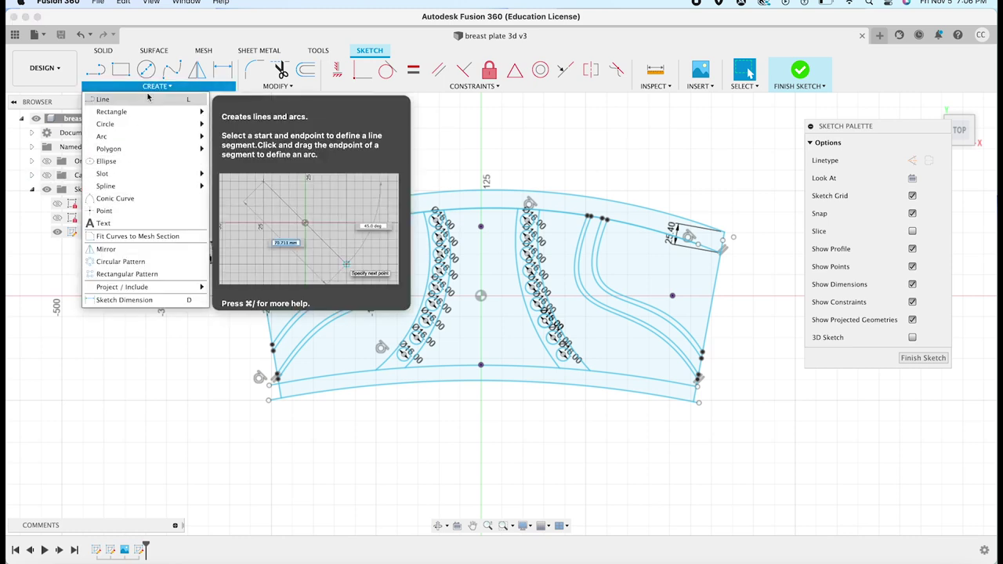
left_click(149, 87)
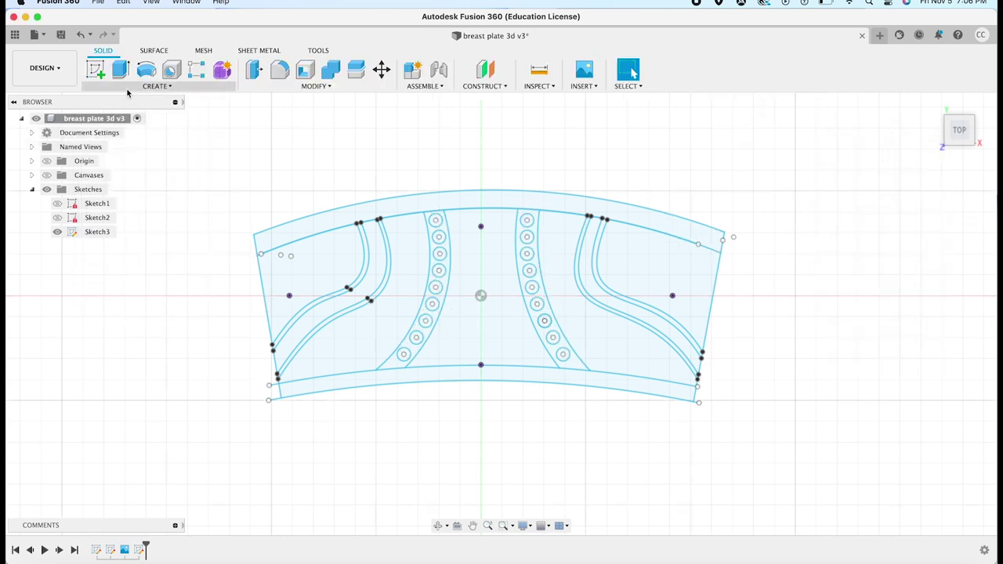
Start a new torus, choosing its plane and centre point.
left_click(127, 88)
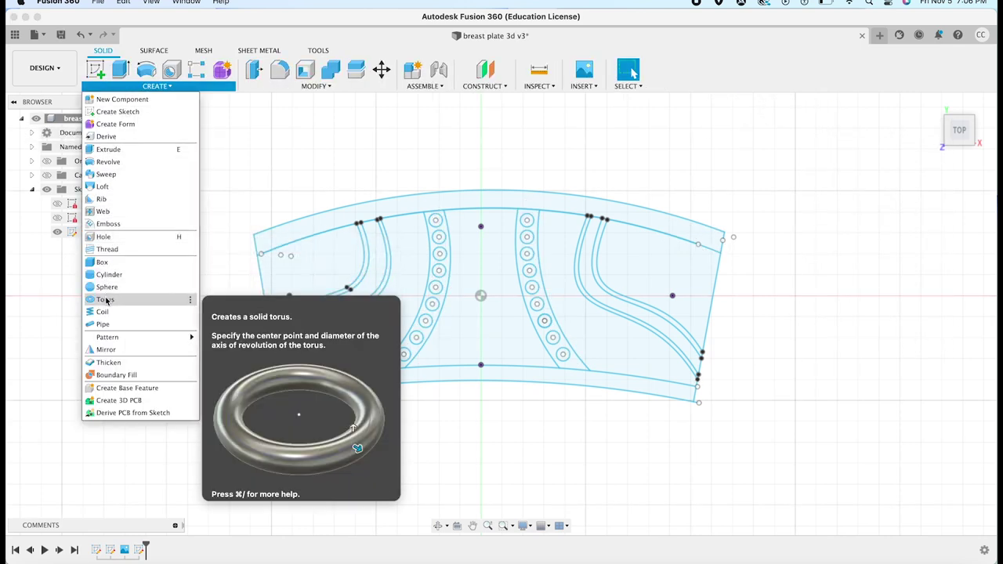
left_click(105, 300)
left_click(944, 150)
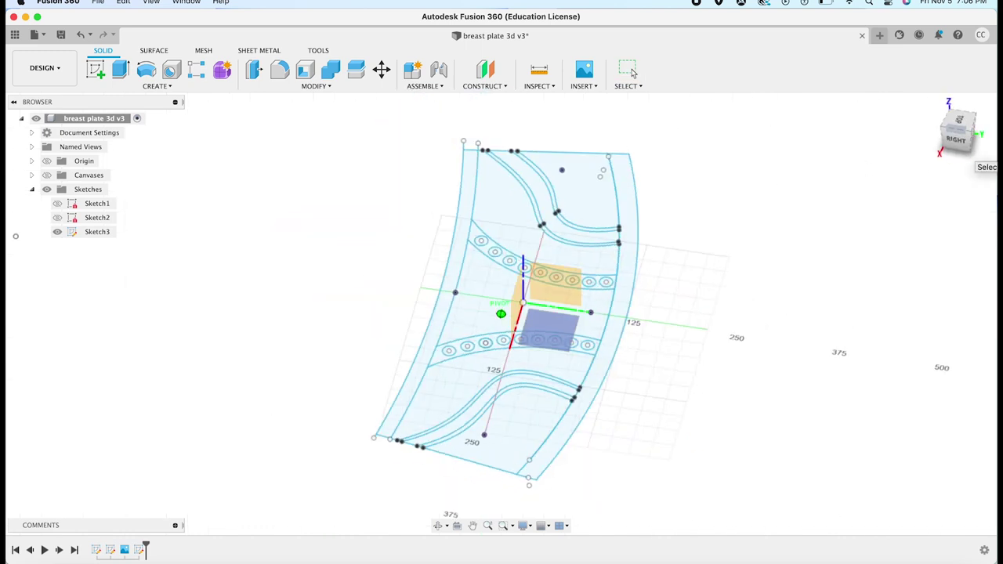
left_click(524, 309)
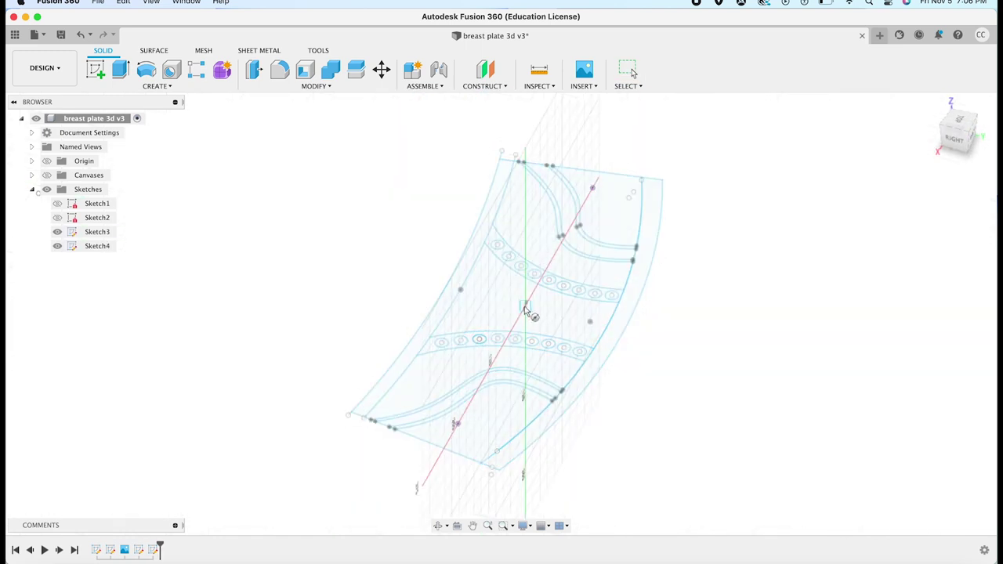
left_click(583, 422)
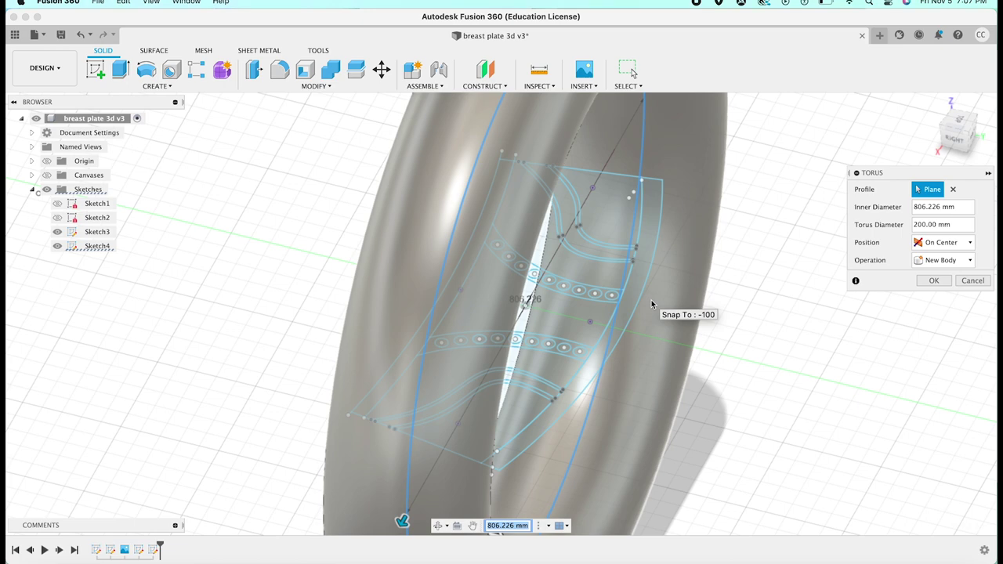
mouse_move(942, 207)
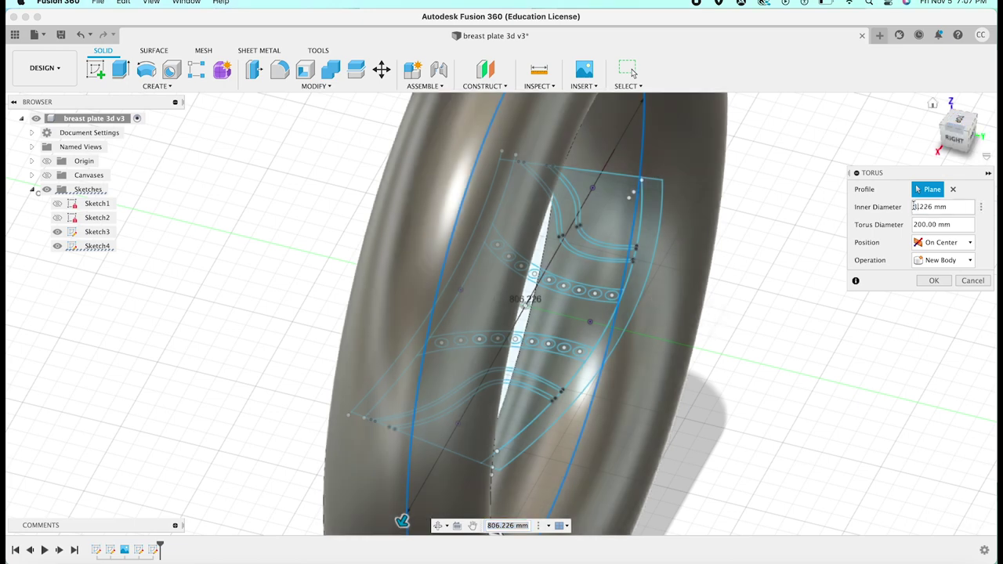
Set the torus to 300.226 mm inner diameter and 900 mm torus diameter.
type("50.")
left_click(911, 227)
type("500")
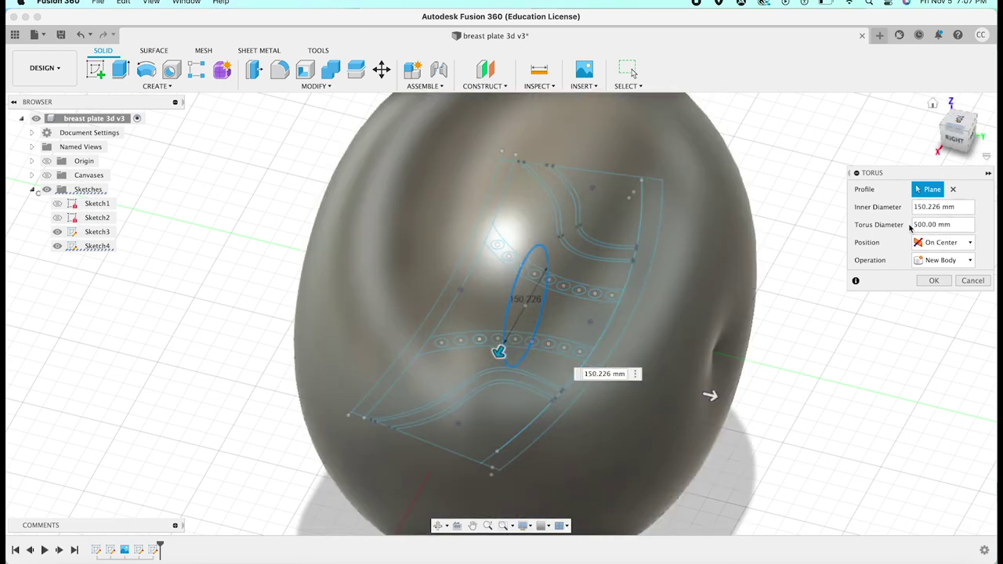
type("300")
middle_click_drag(911, 212, 865, 304, "shift")
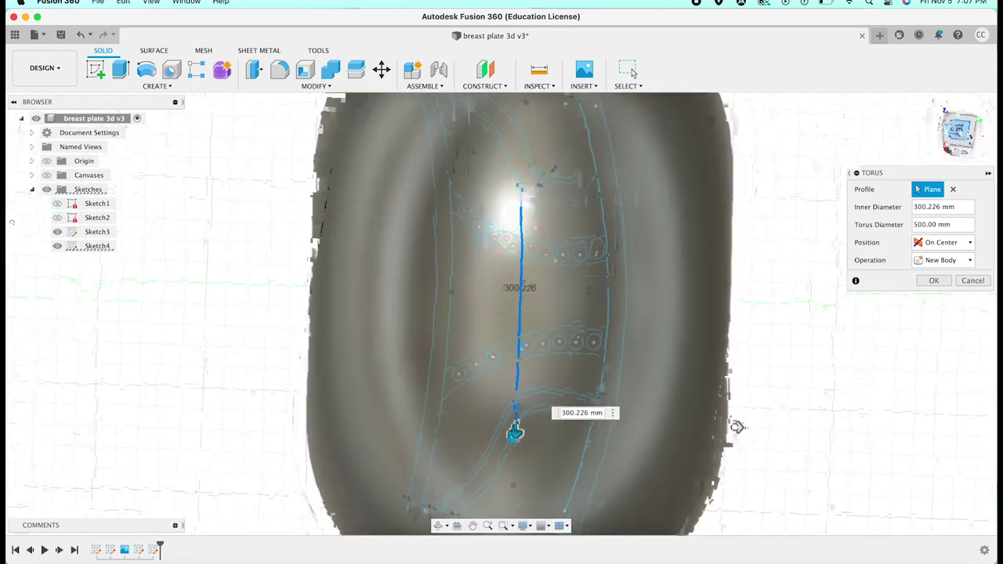
left_click(950, 133)
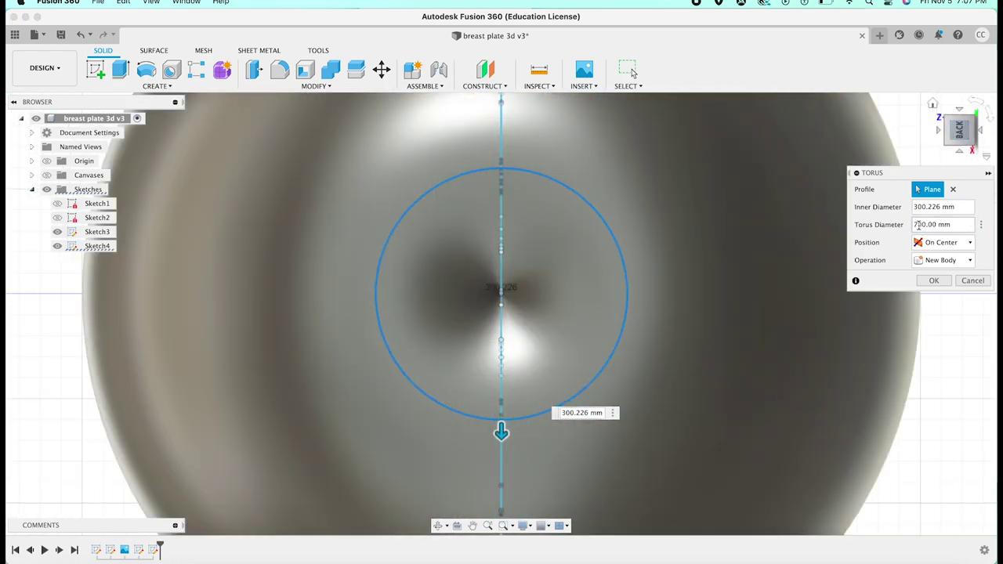
key("BackSpace")
type("9")
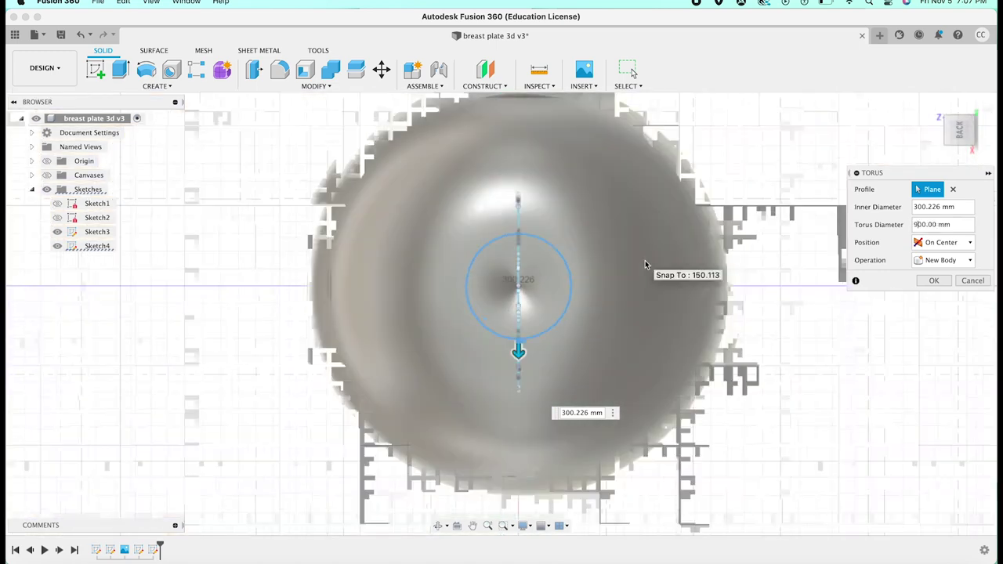
key("Tab")
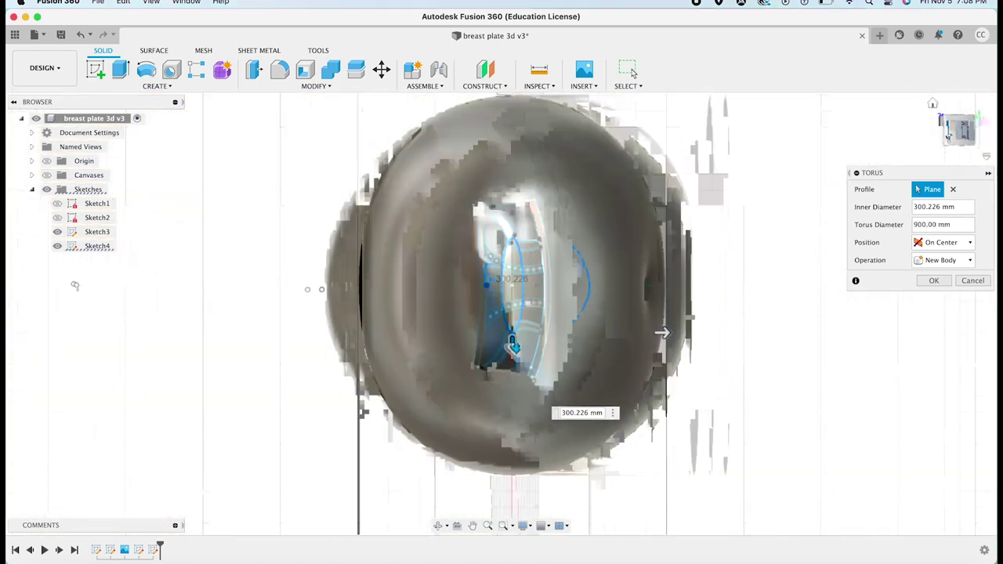
Create the torus body and check a sketch profile selection.
left_click(937, 279)
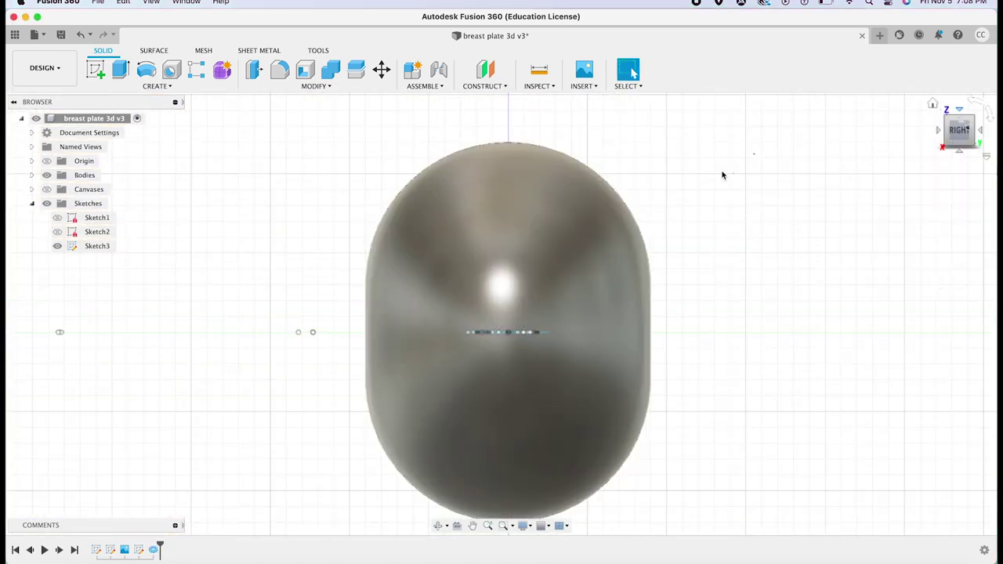
scroll(483, 286, "up", 5)
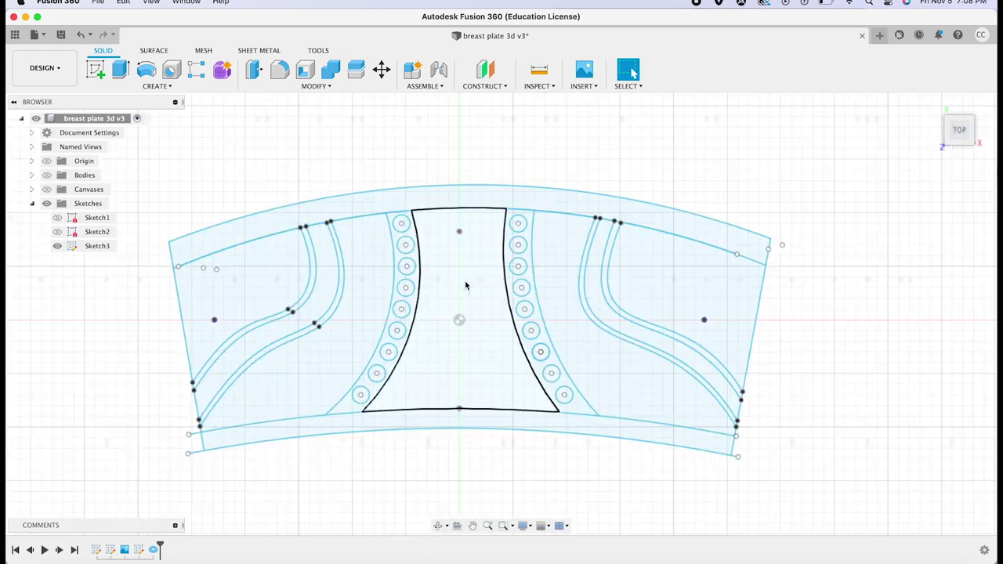
left_click(235, 264)
scroll(357, 203, "up", 5)
left_click(295, 203)
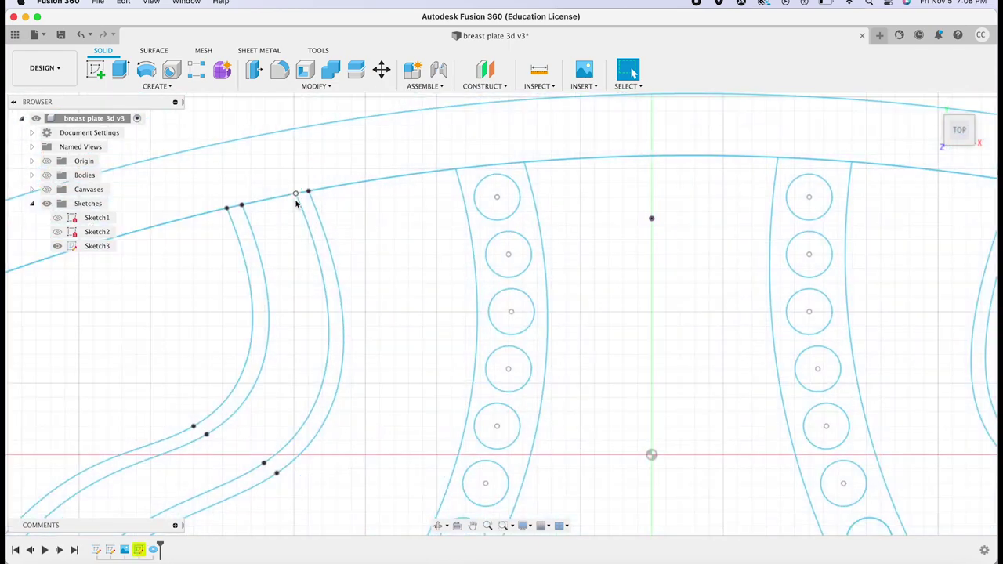
scroll(215, 311, "down", 5)
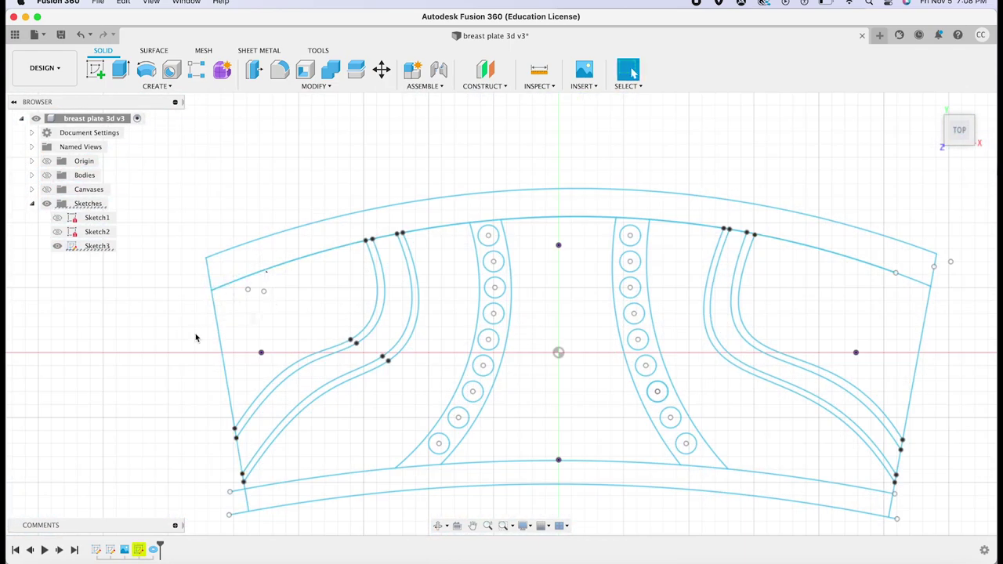
Save the design as version v4 with the default description.
scroll(148, 365, "up", 2)
scroll(358, 313, "up", 1)
scroll(358, 375, "up", 2)
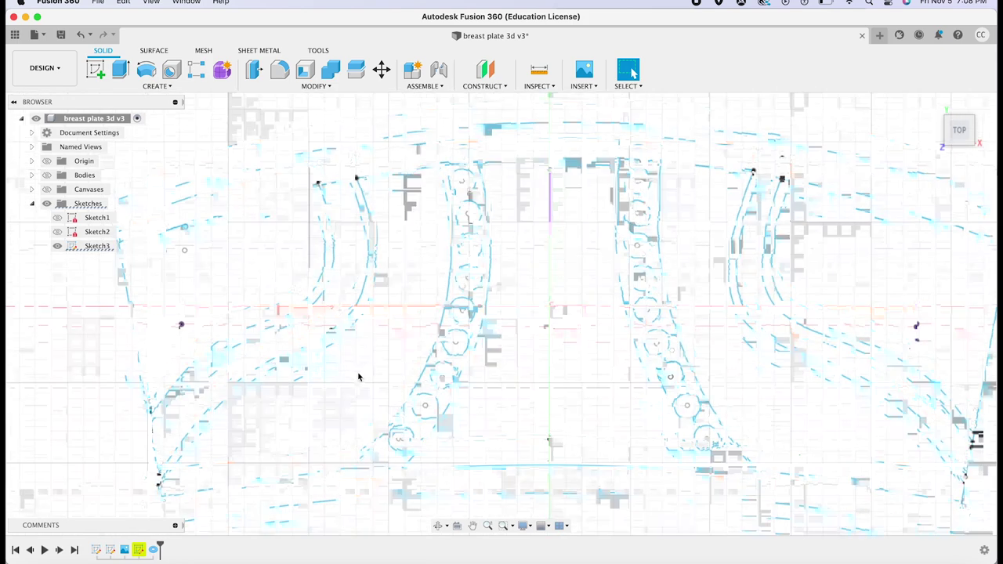
scroll(169, 507, "up", 1)
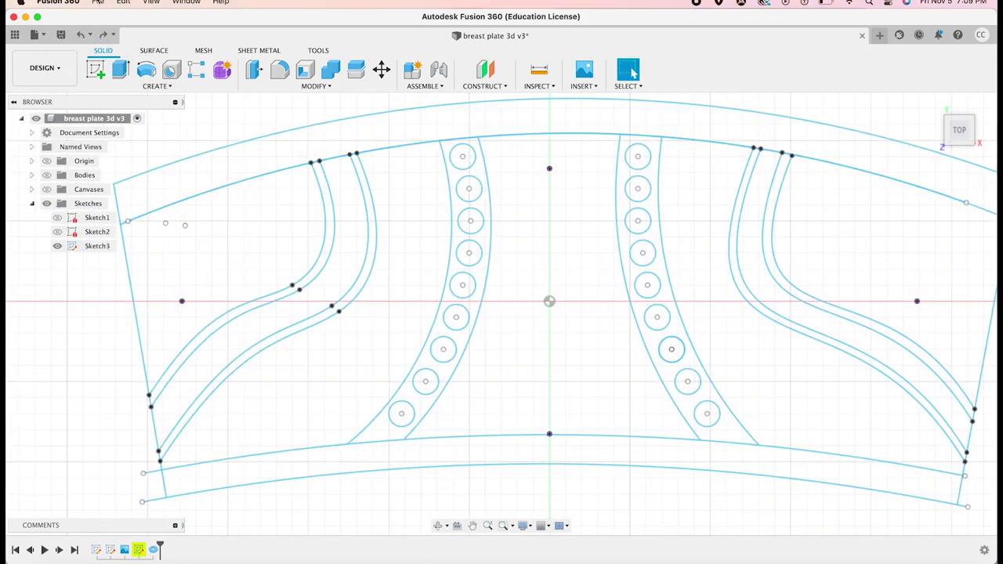
key("super+s")
key("Return")
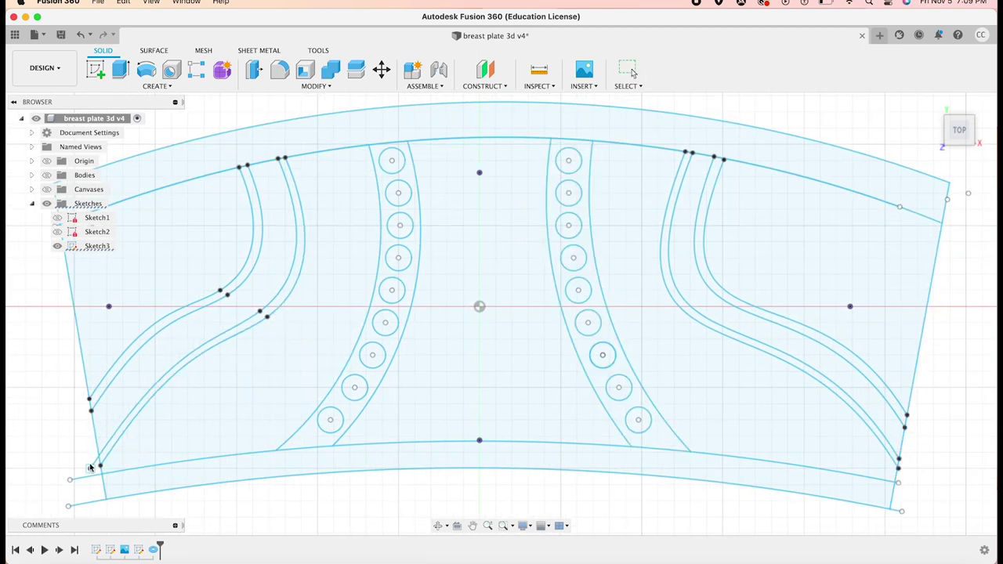
Select the Sketch3 breastplate plate profiles.
left_click(180, 258)
left_click_drag(274, 249, 696, 149)
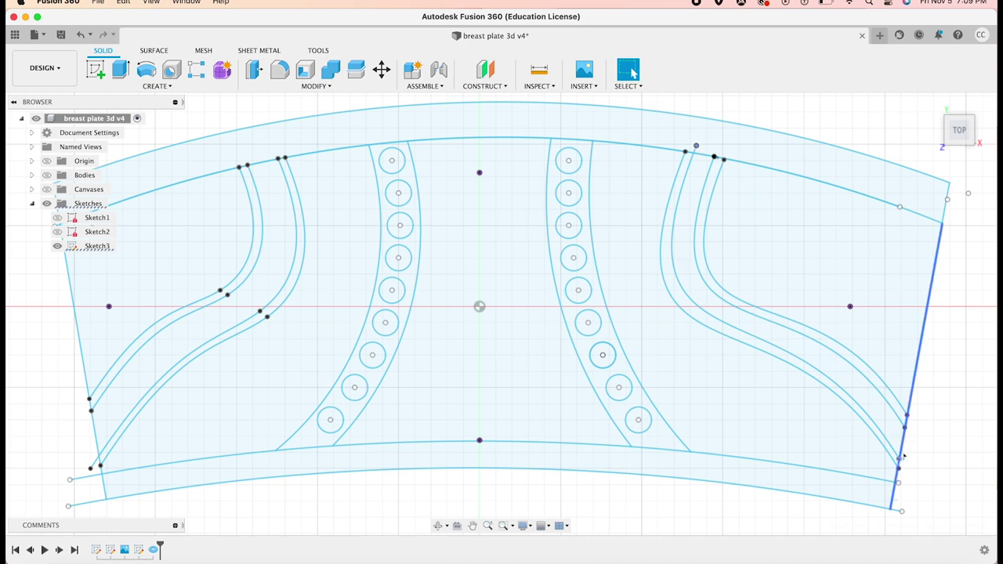
left_click_drag(898, 458, 900, 469)
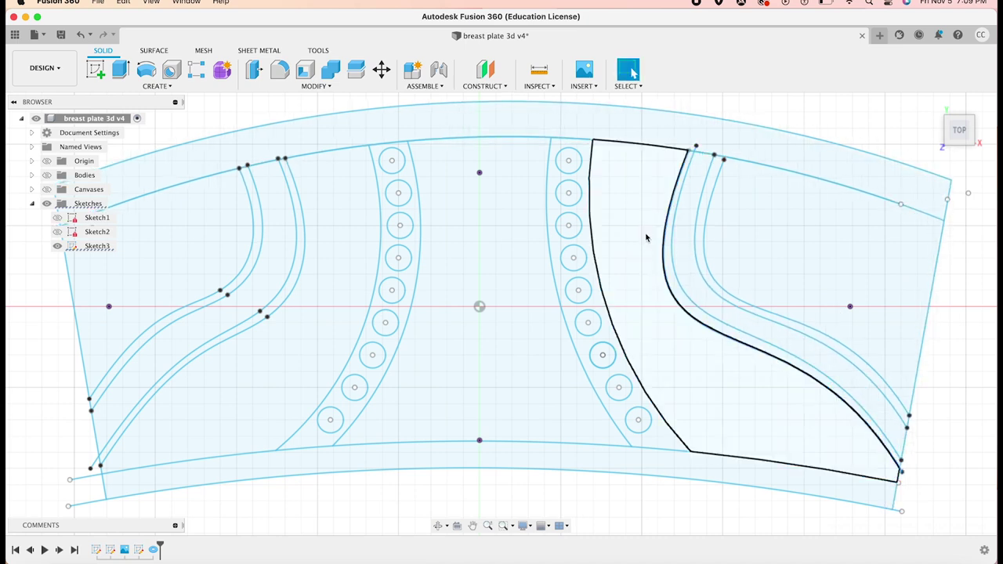
double_click(649, 160)
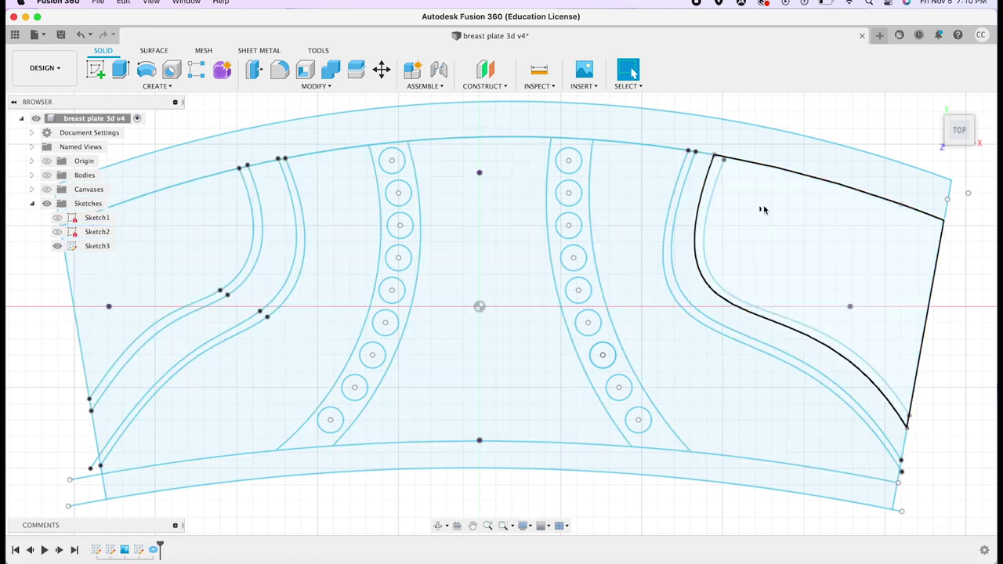
left_click_drag(760, 208, 201, 227)
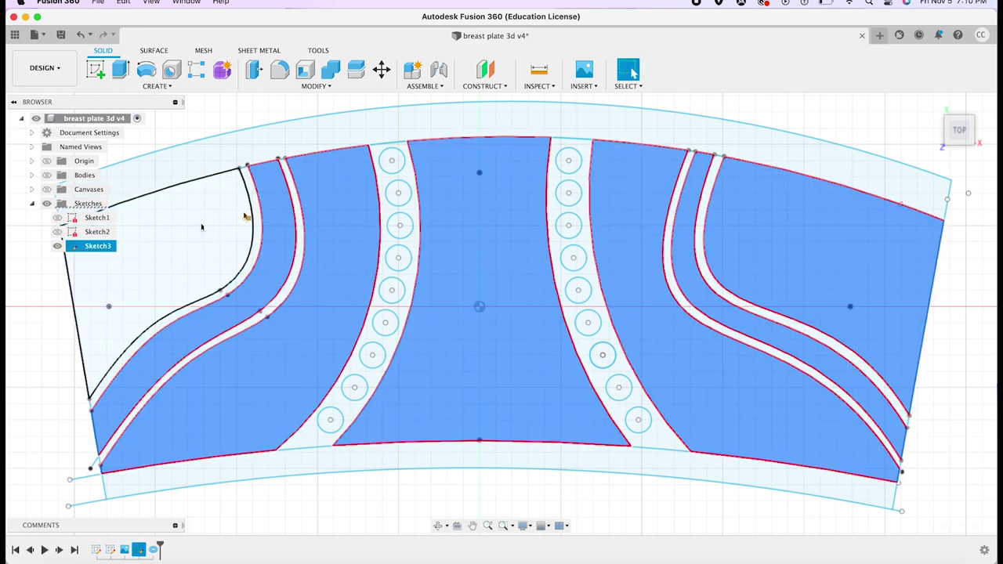
Add the circles in both columns, 25 profiles in all, and start an extrude.
scroll(572, 172, "up", 5)
left_click_drag(578, 175, 626, 392)
scroll(717, 495, "up", 2)
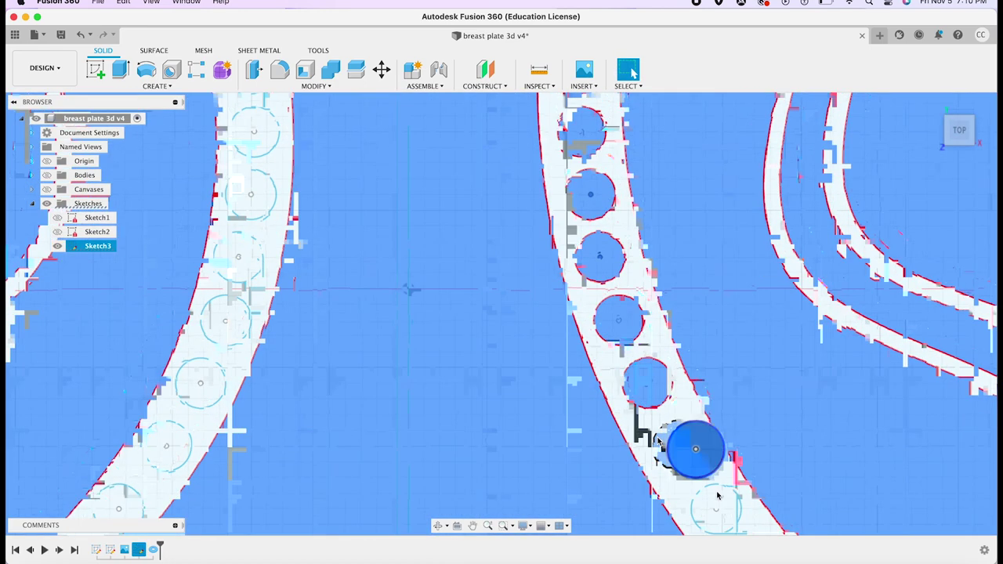
left_click(737, 509)
scroll(528, 278, "down", 3)
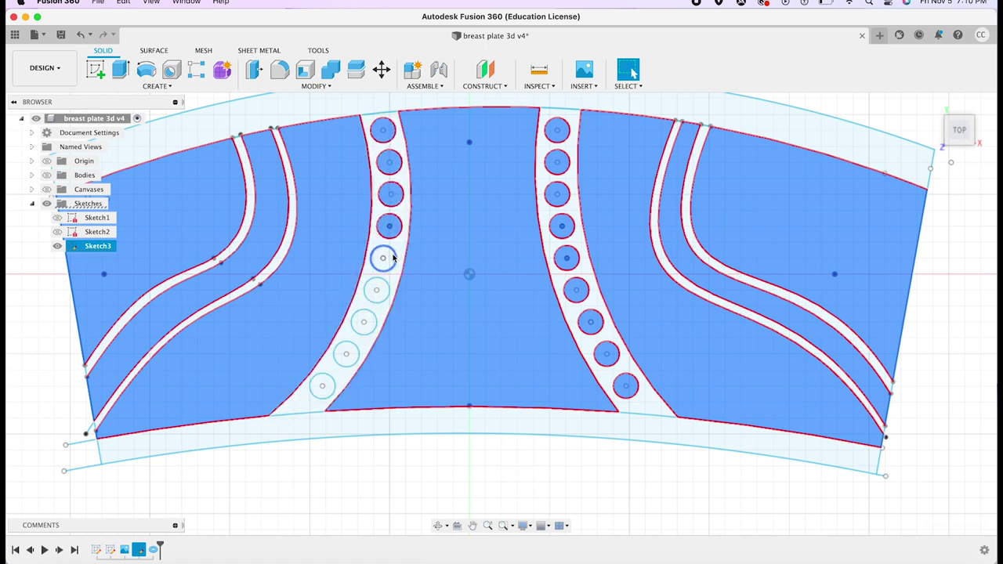
left_click(378, 293)
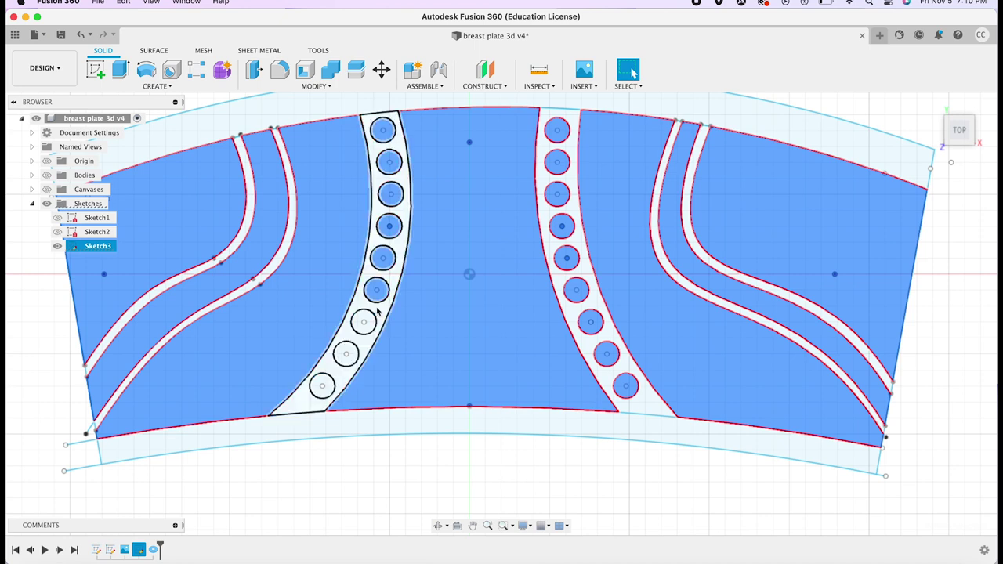
left_click(352, 355)
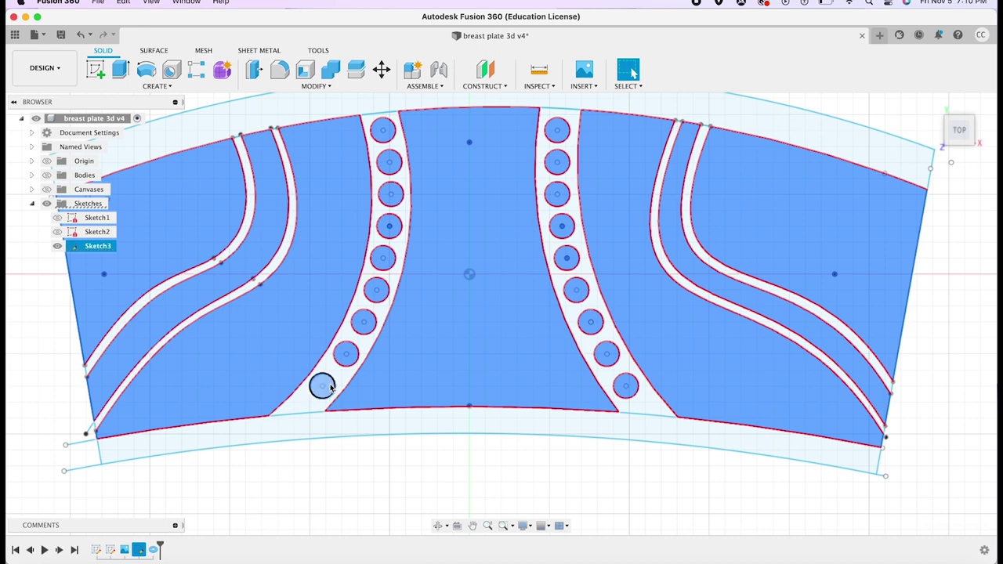
key("F6")
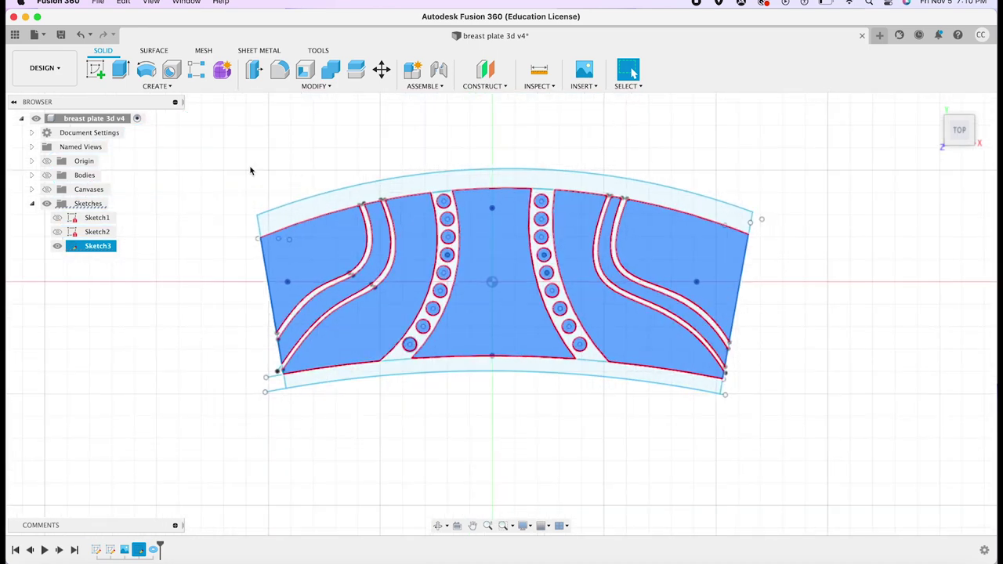
key("e")
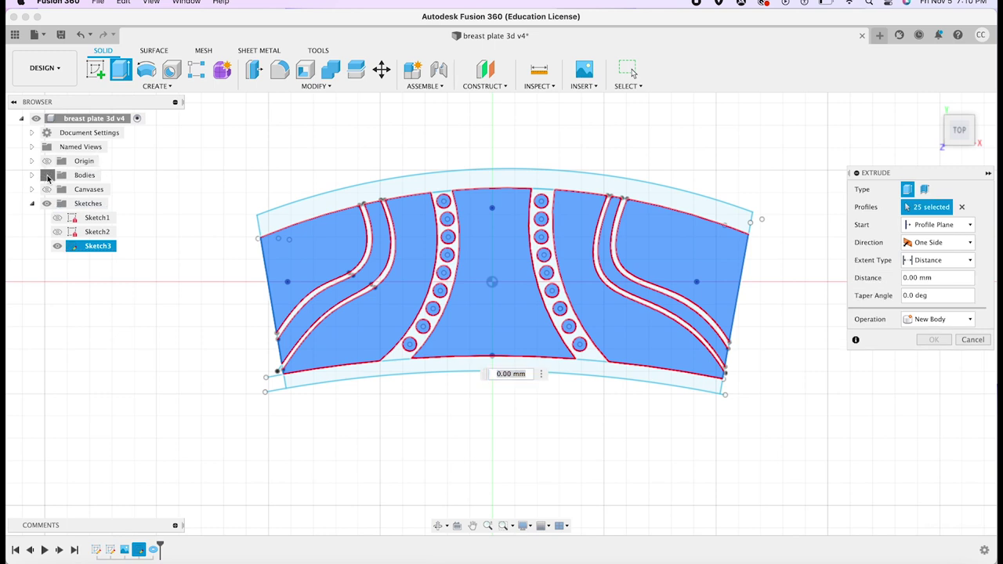
mouse_move(960, 130)
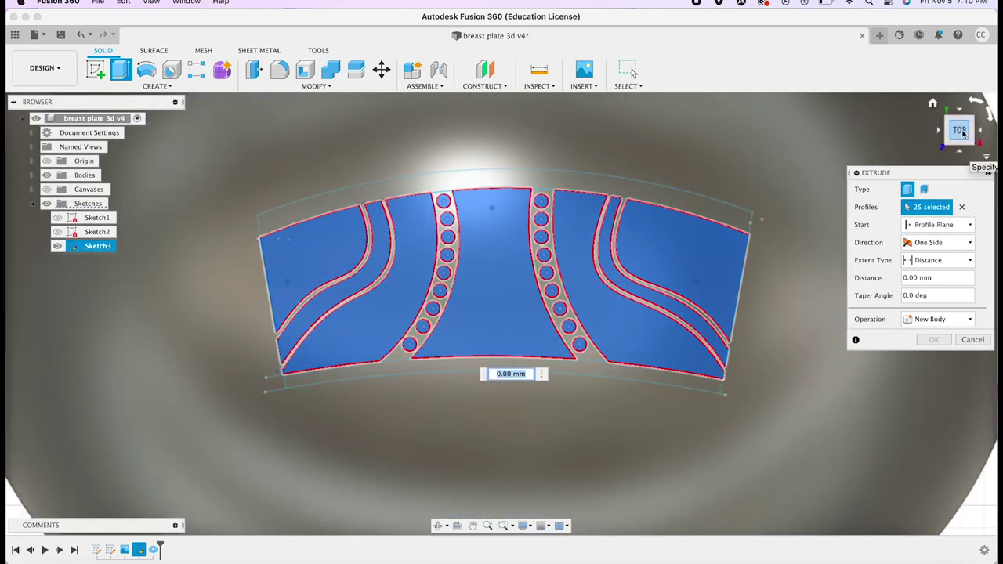
Extrude from the torus object, 6.35 mm distance, as a New Body.
left_click(958, 130)
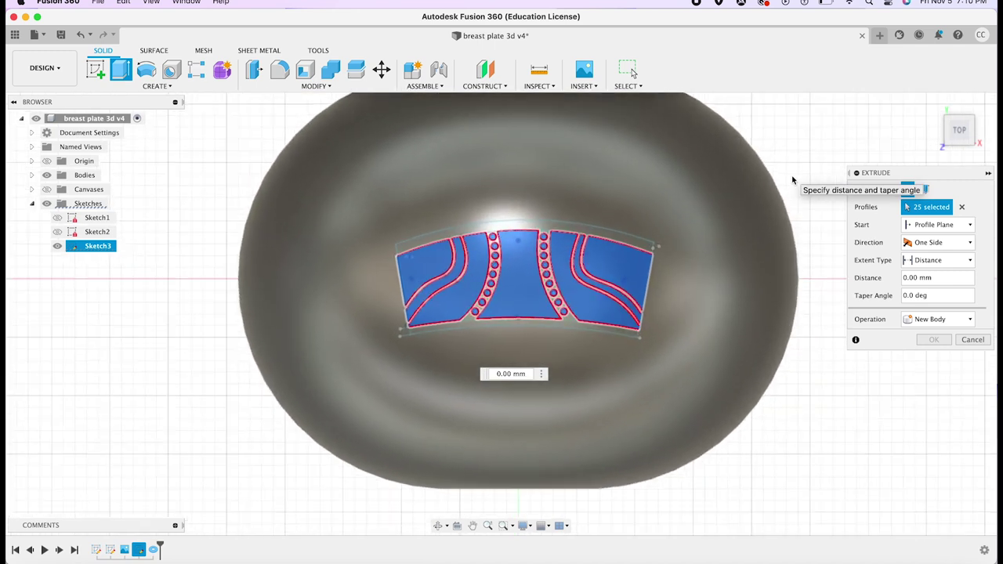
left_click(930, 242)
left_click(936, 225)
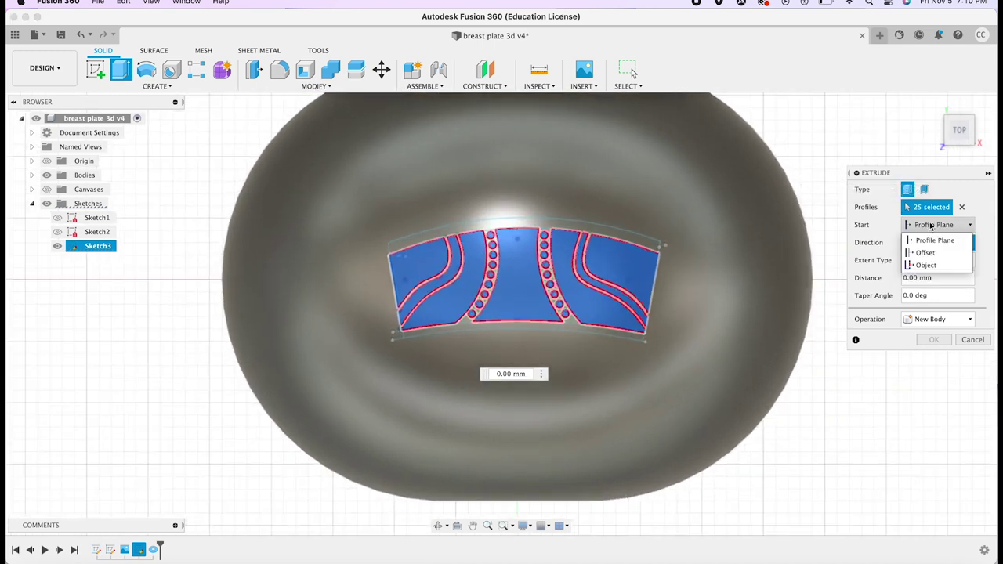
left_click(935, 265)
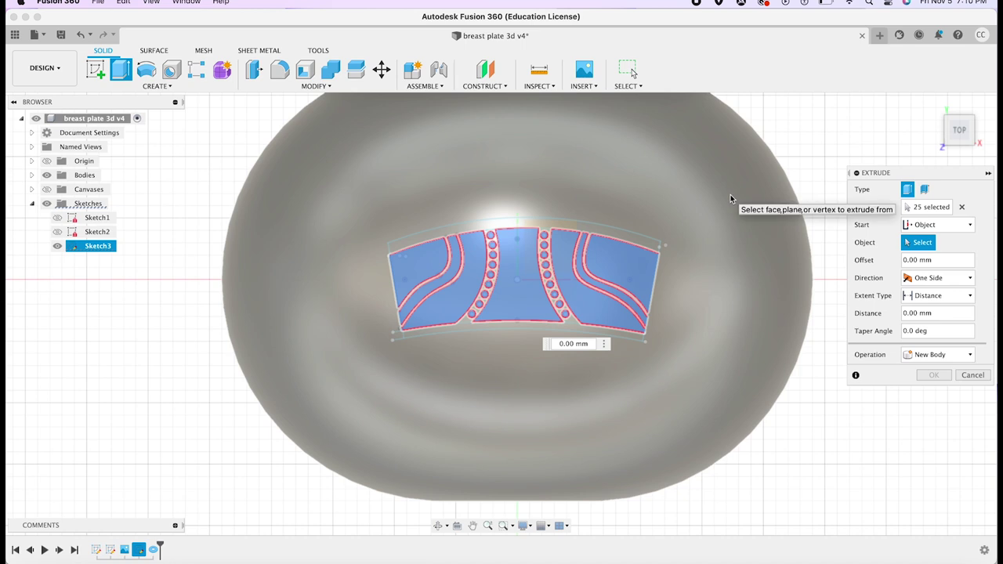
left_click(730, 198)
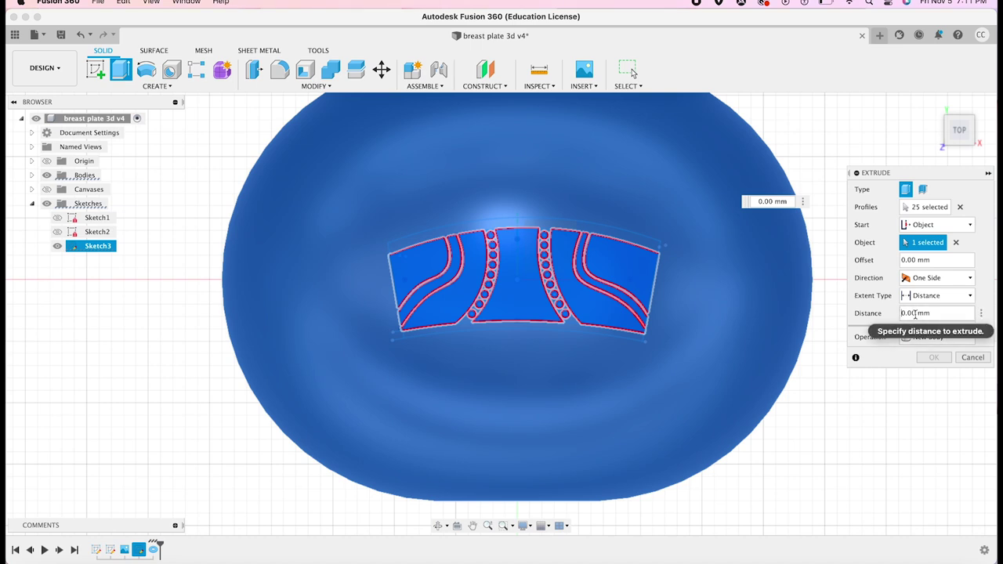
left_click_drag(916, 313, 900, 317)
type("6.35")
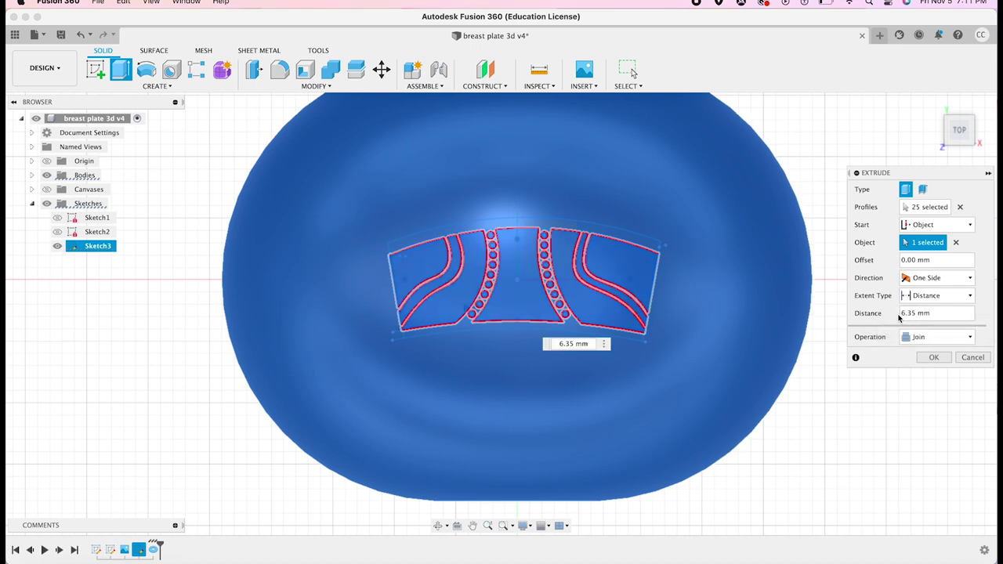
left_click(971, 144)
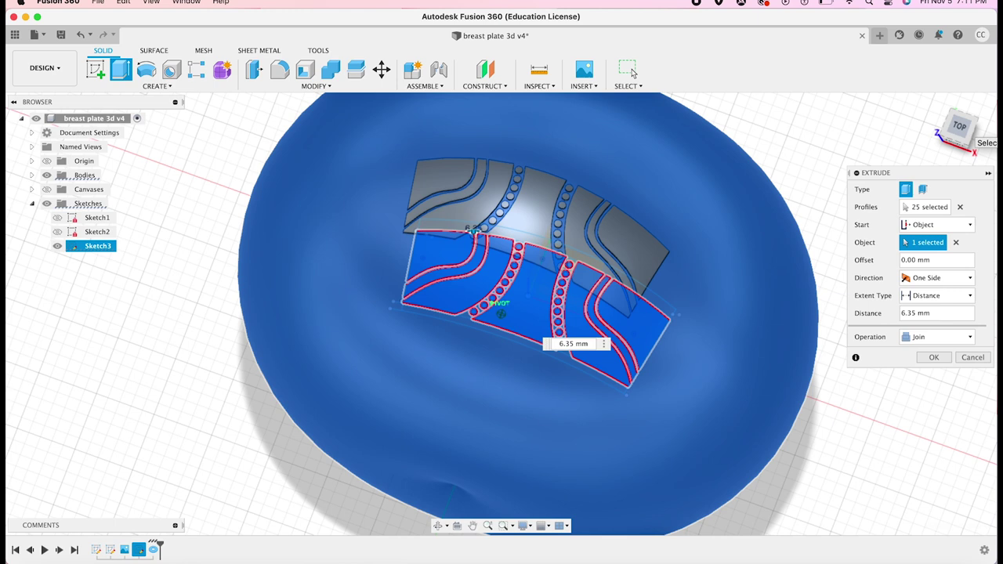
left_click(938, 337)
left_click(928, 389)
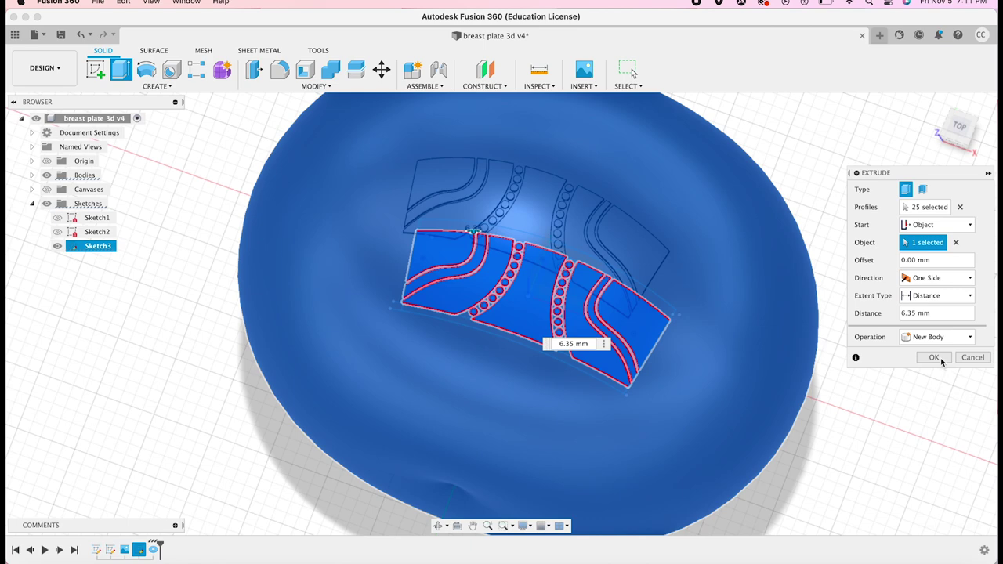
key("Return")
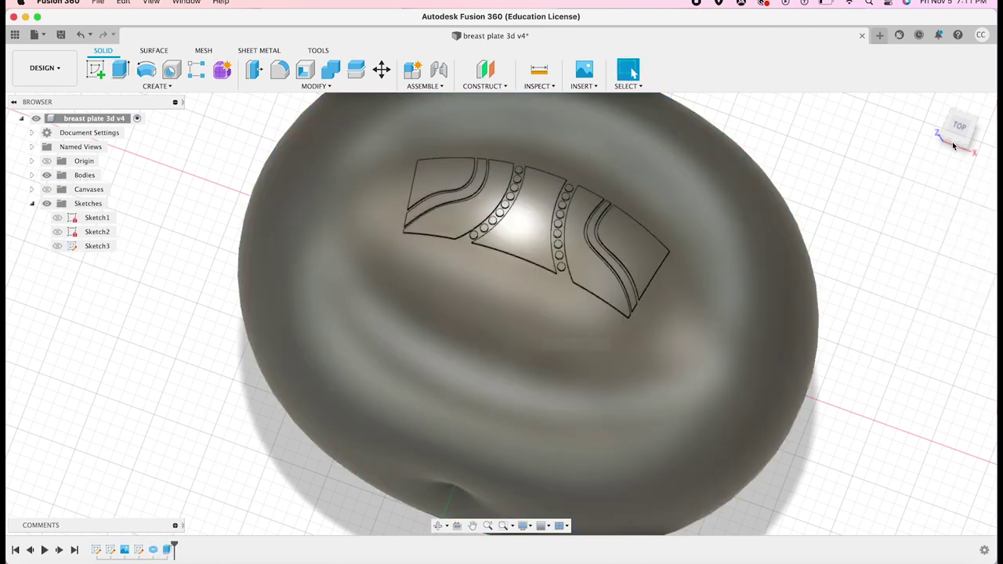
Switch to the top view and reopen Sketch3 for editing.
left_click(957, 139)
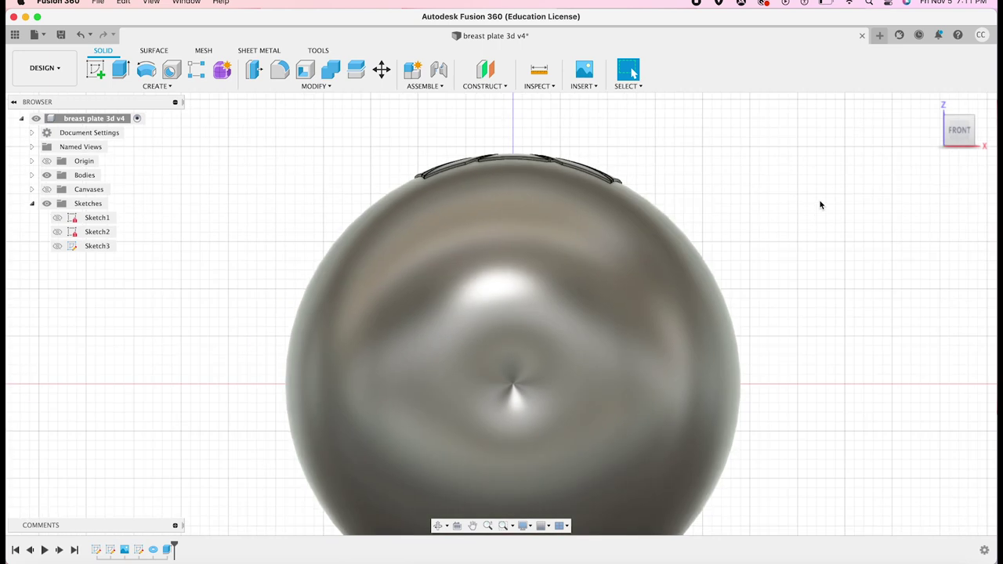
left_click(959, 118)
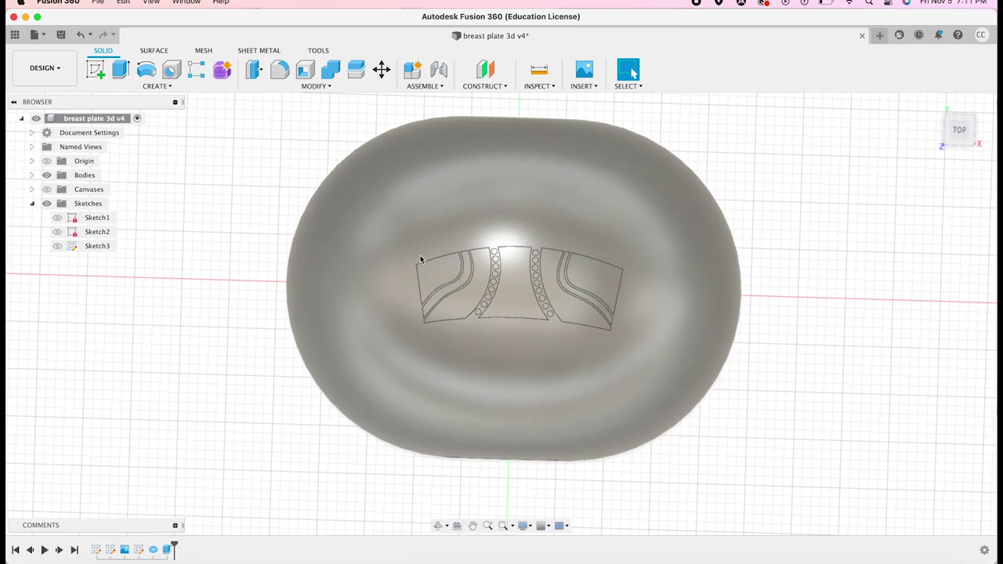
double_click(97, 245)
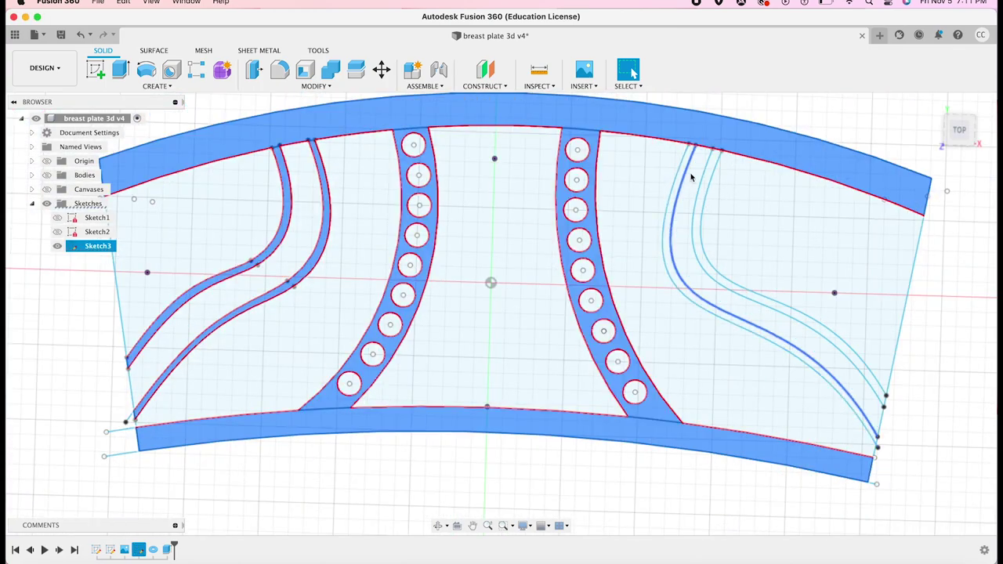
Extrude the eight border and circle-strip profiles 9 mm off the torus as a New Body.
scroll(877, 182, "up", 3)
key("e")
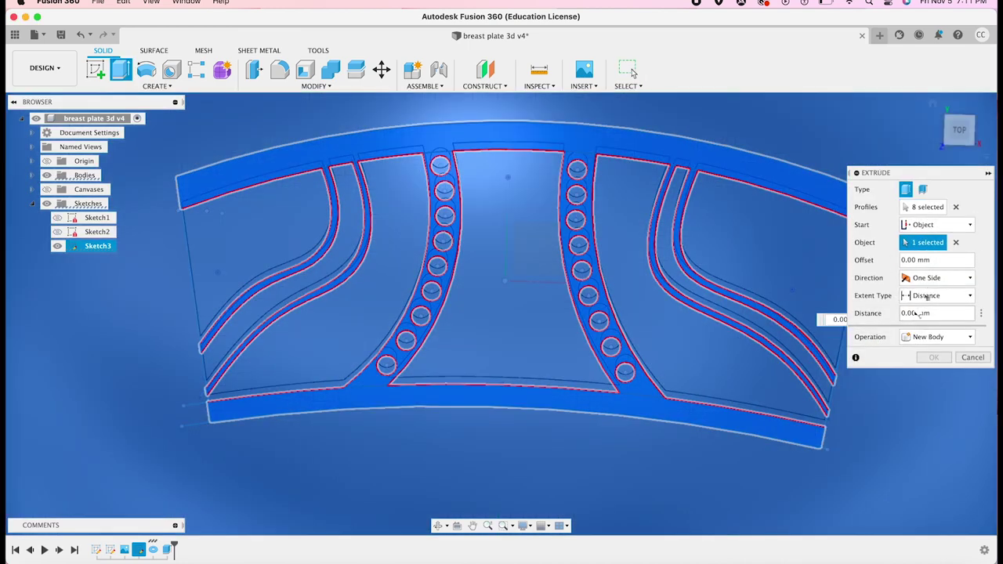
type("9")
scroll(737, 254, "down", 3)
left_click(970, 336)
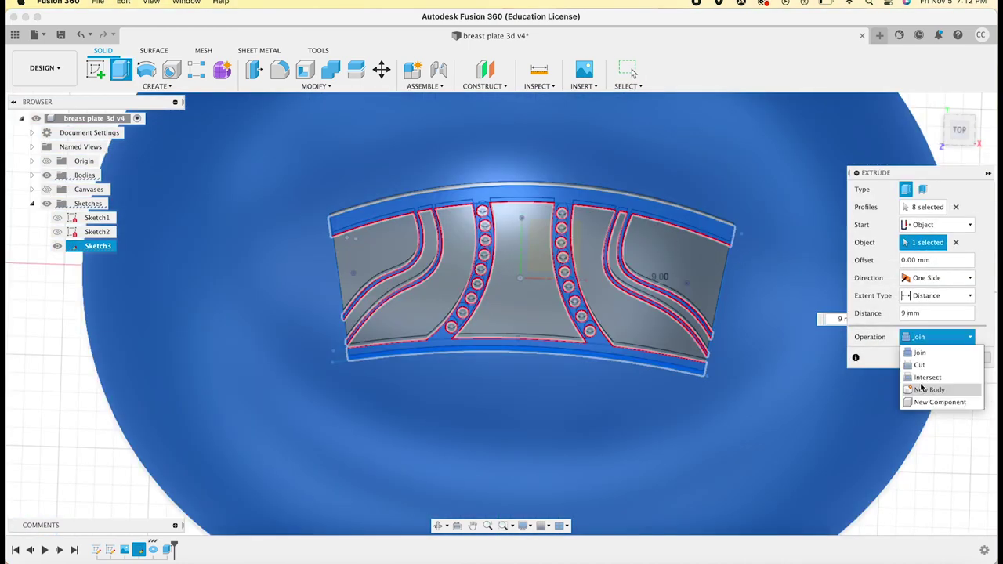
left_click(929, 371)
left_click(933, 357)
Rename Body1 to 'torus' and orbit to view the plate at an angle.
left_click(32, 175)
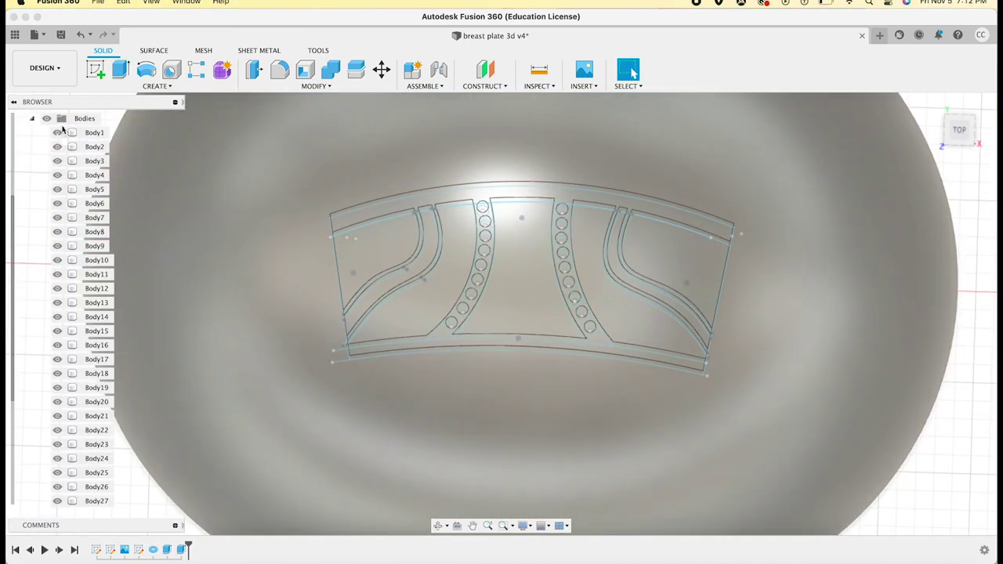
type("torus")
key("Return")
mouse_move(837, 233)
middle_mouse_down("shift")
mouse_move(964, 60)
mouse_move(932, 92)
mouse_move(951, 59)
mouse_move(932, 105)
middle_mouse_up("shift")
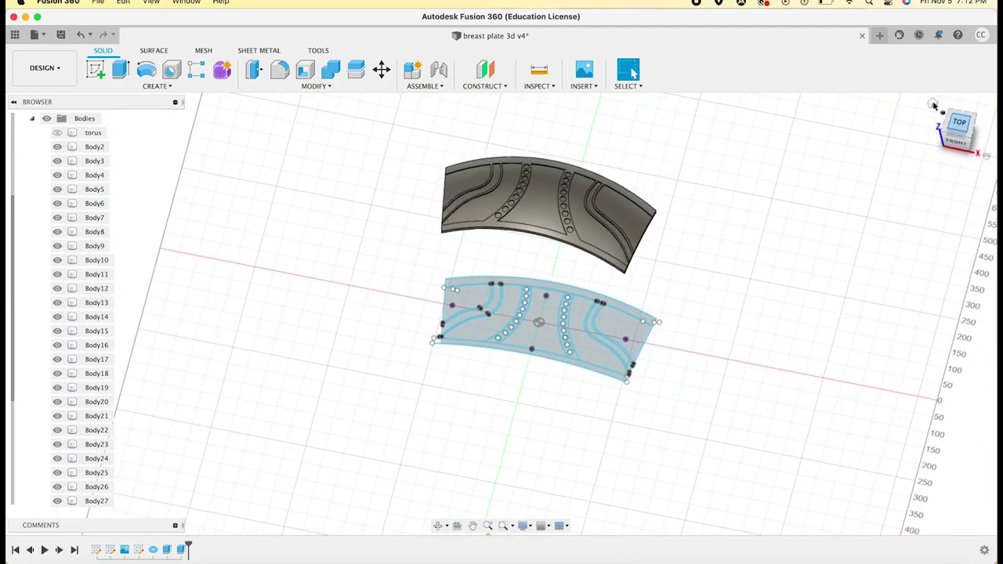
Save the breastplate design from the File menu.
left_click(100, 3)
left_click(111, 119)
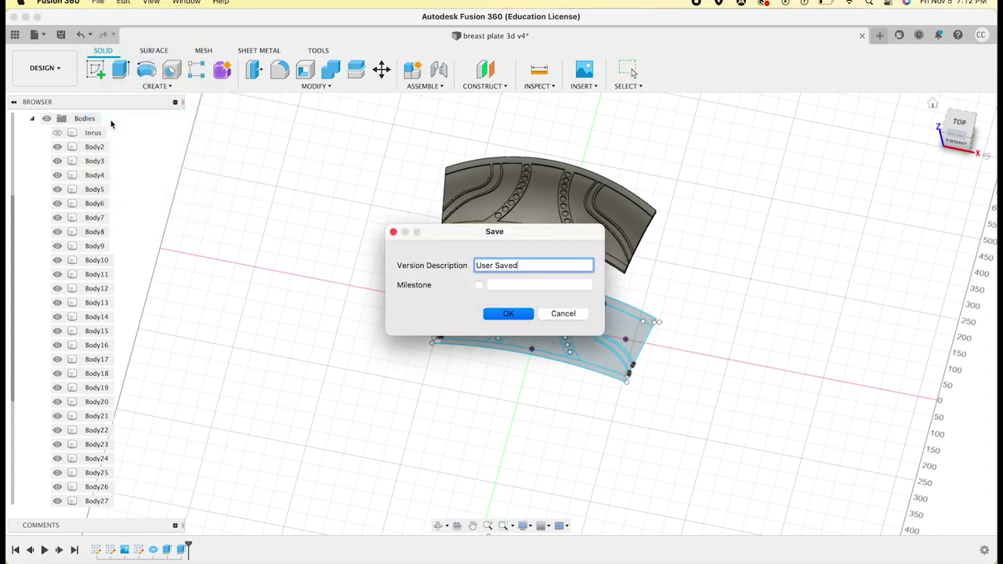